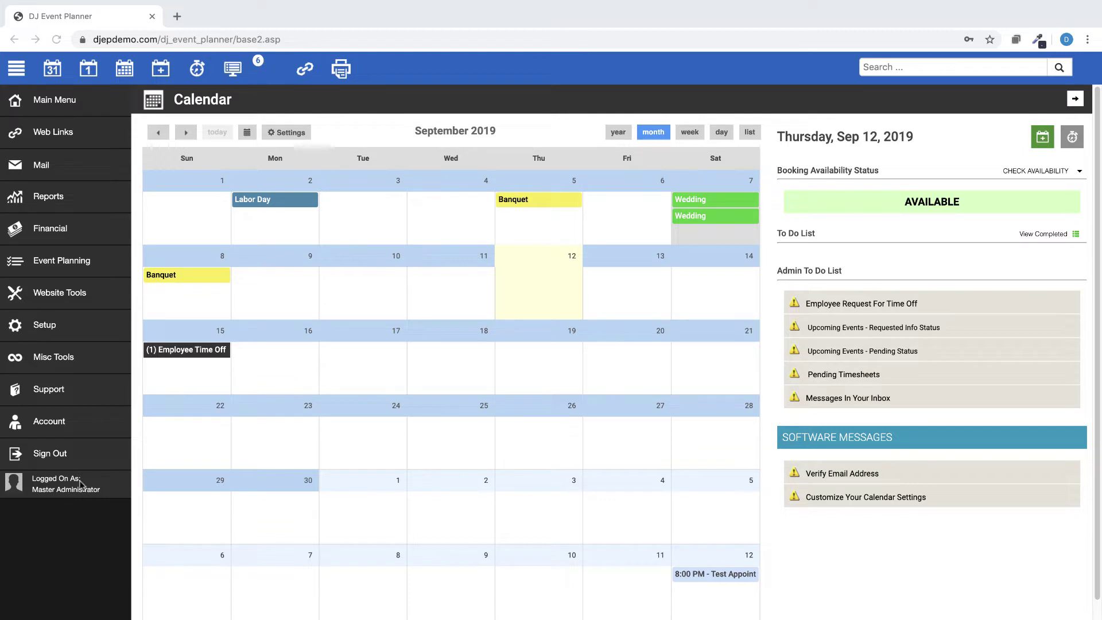
Start a new document template and search its merge tag list for 'evalua'
click(48, 326)
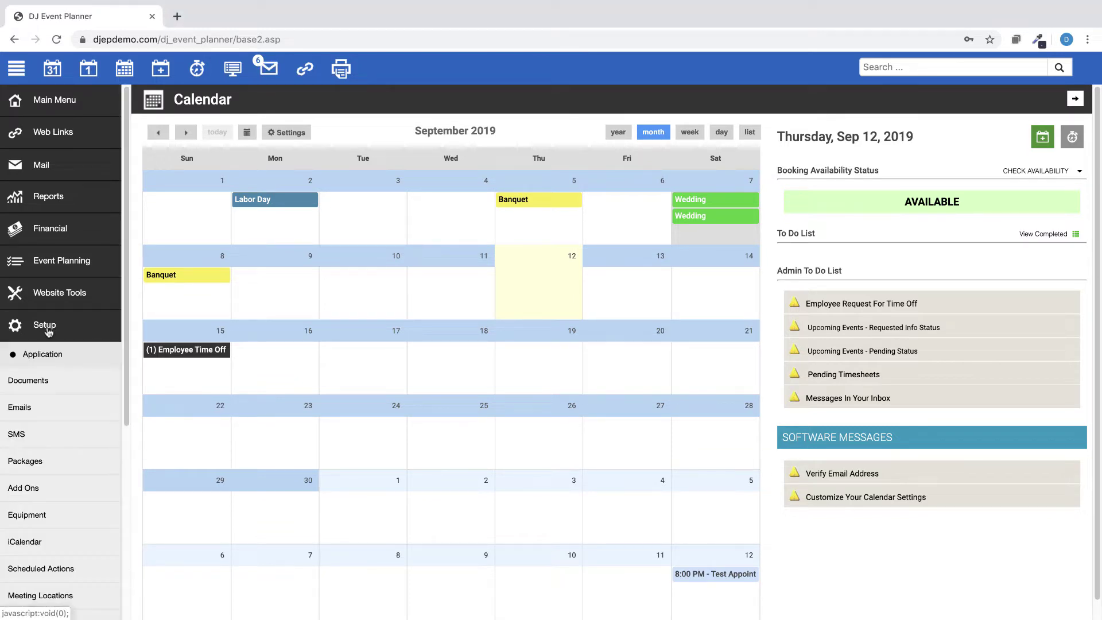
click(39, 381)
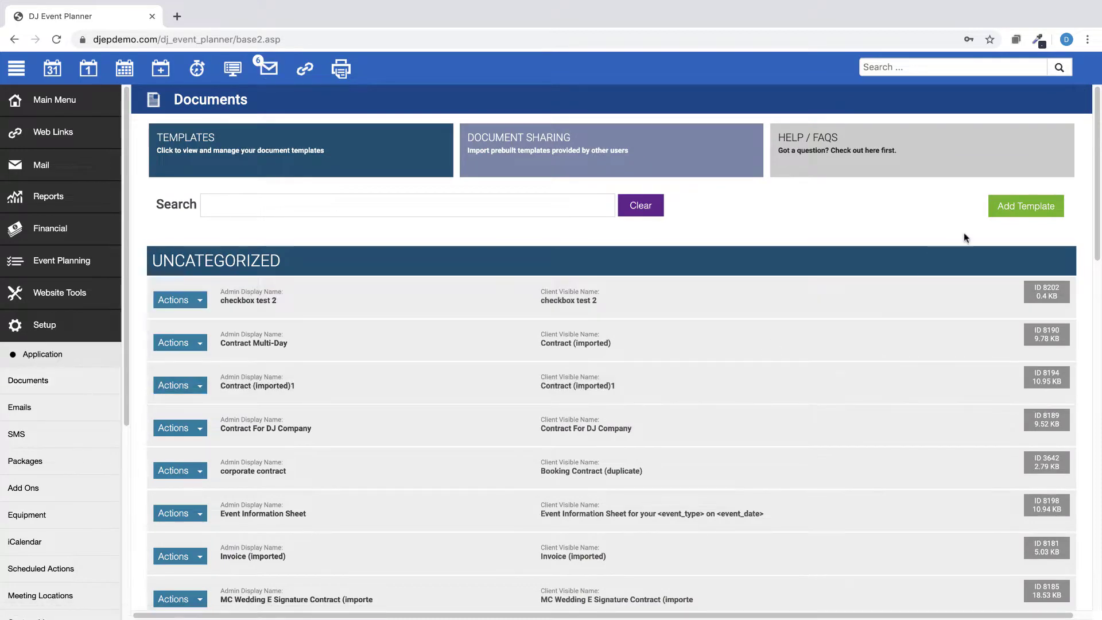
click(1026, 207)
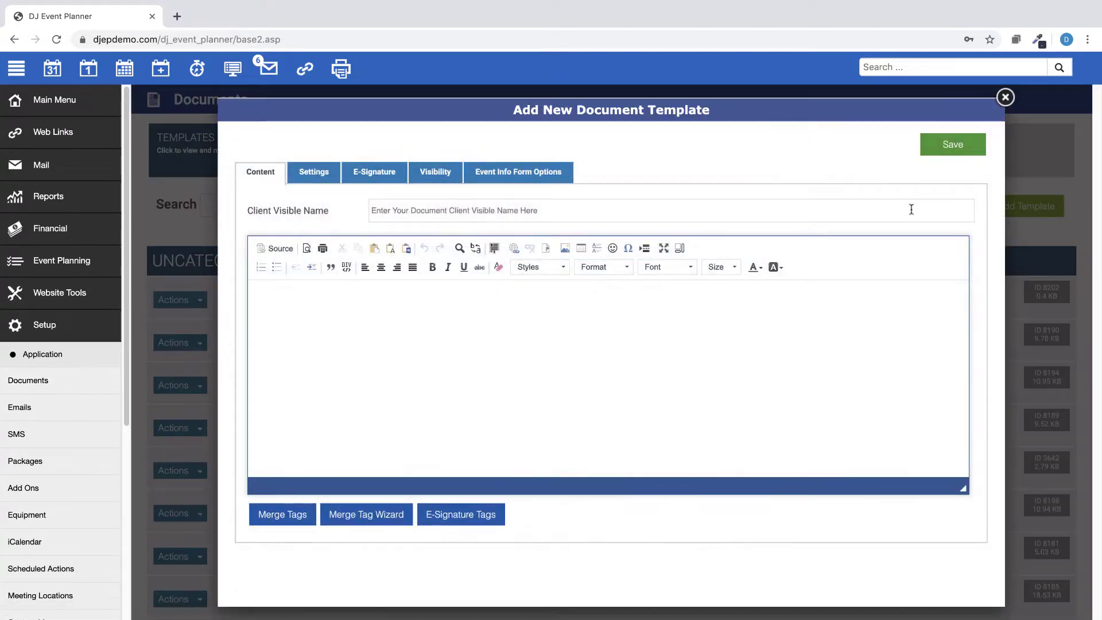
click(380, 524)
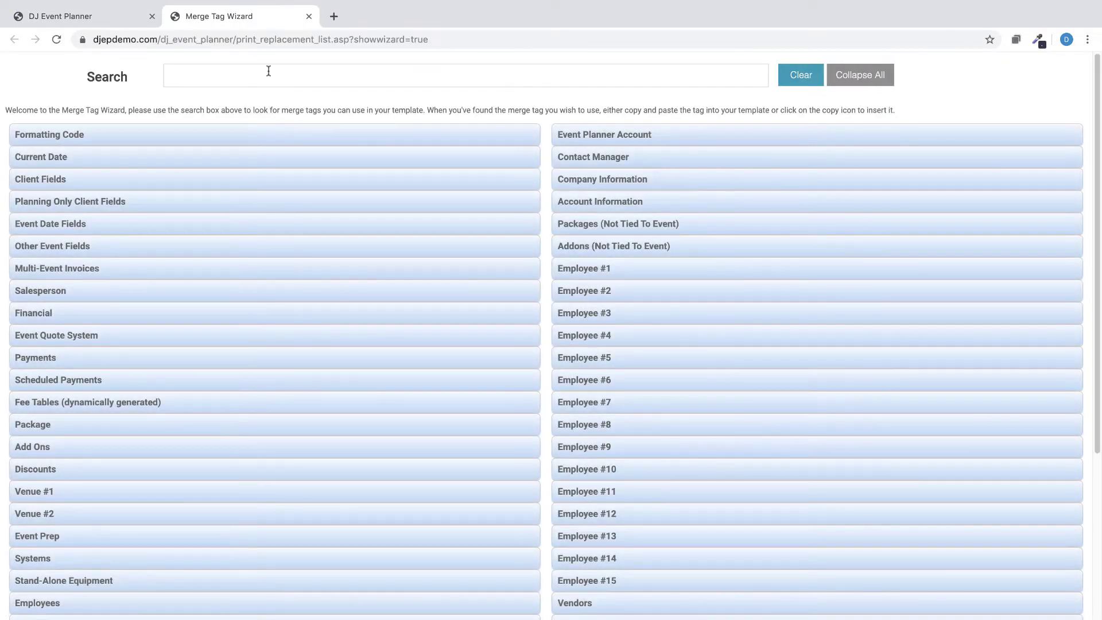
click(268, 71)
text(evalua)
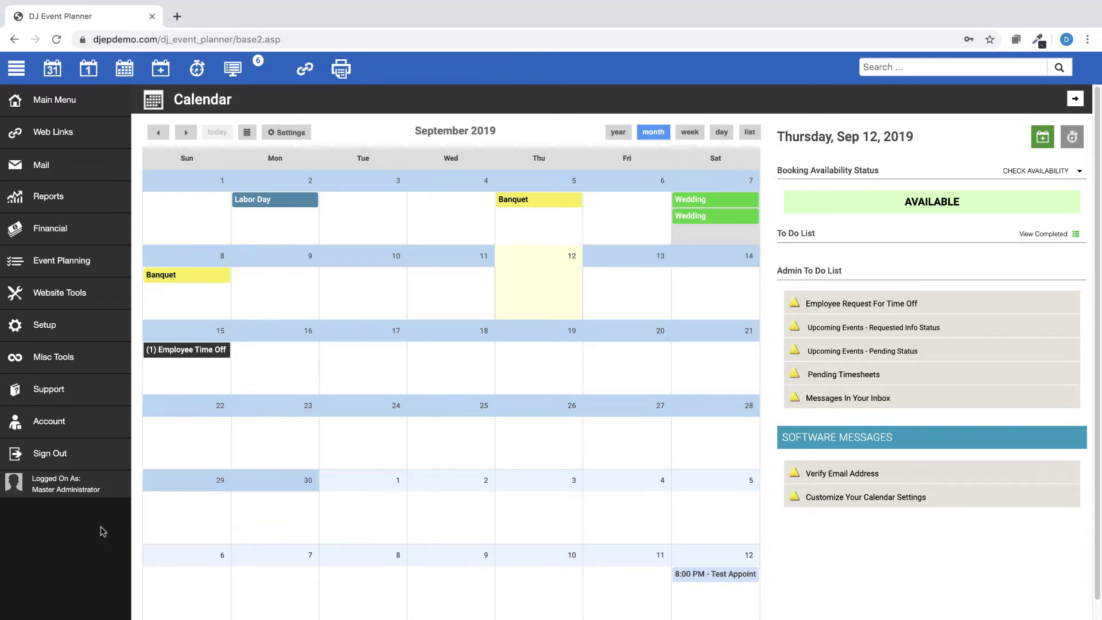
Add a booking helper in slot 9 and set Automation - Add Event to Enabled
click(44, 326)
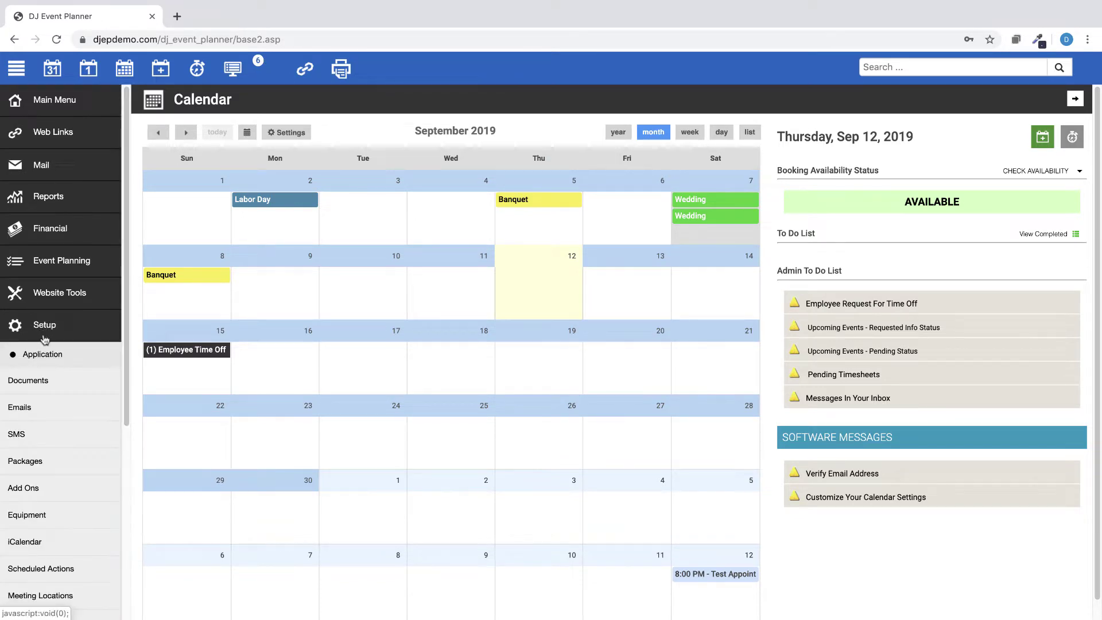
click(45, 355)
scroll(51, 493, down, 2)
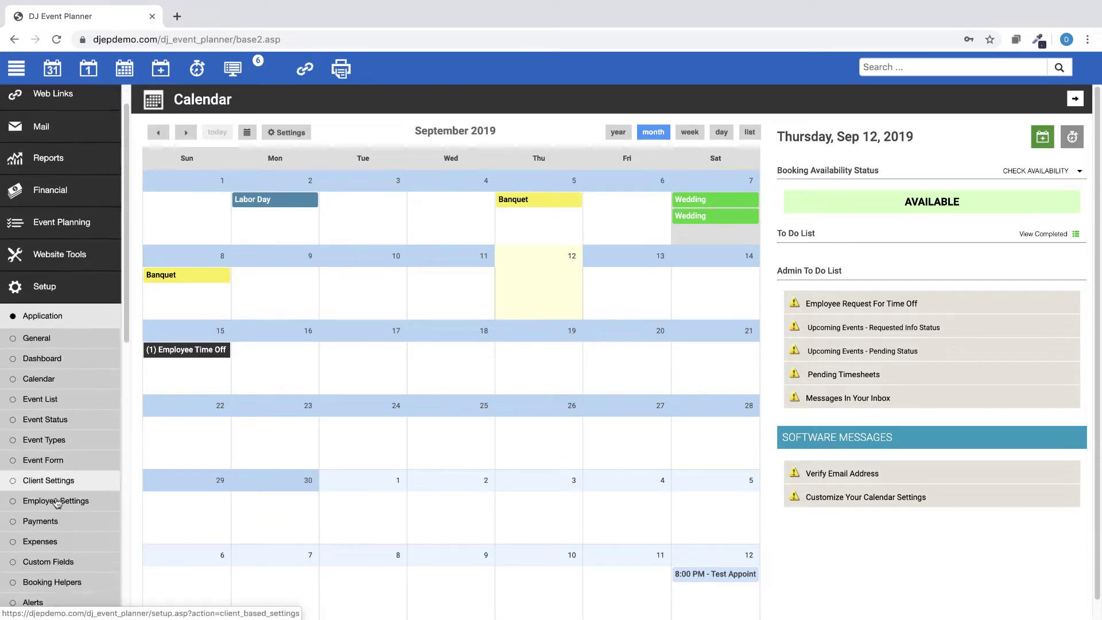
click(63, 541)
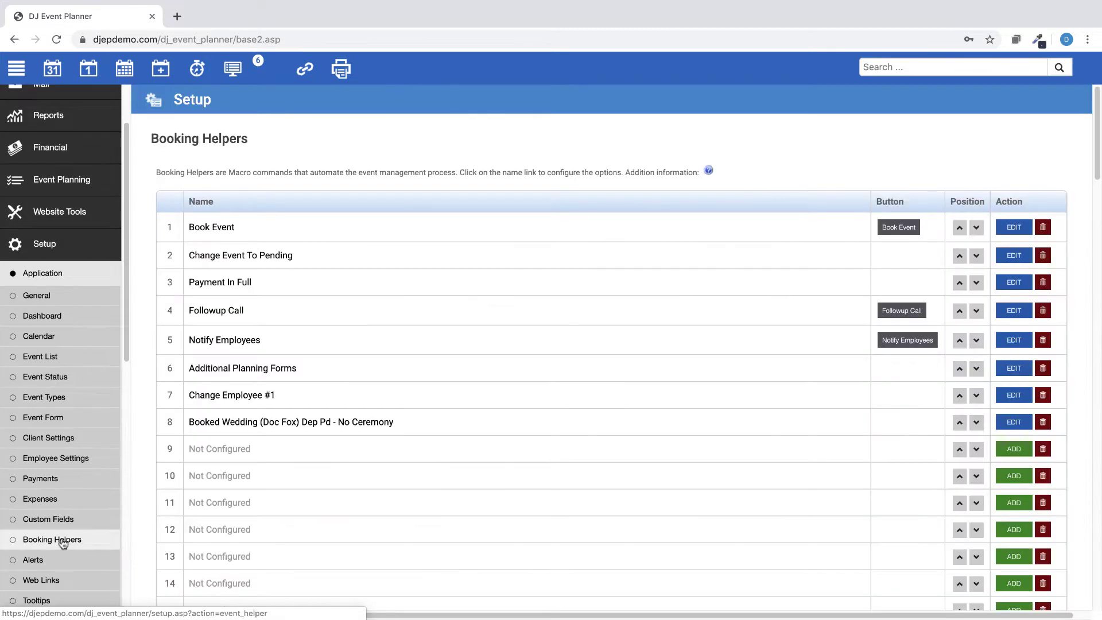
click(1015, 450)
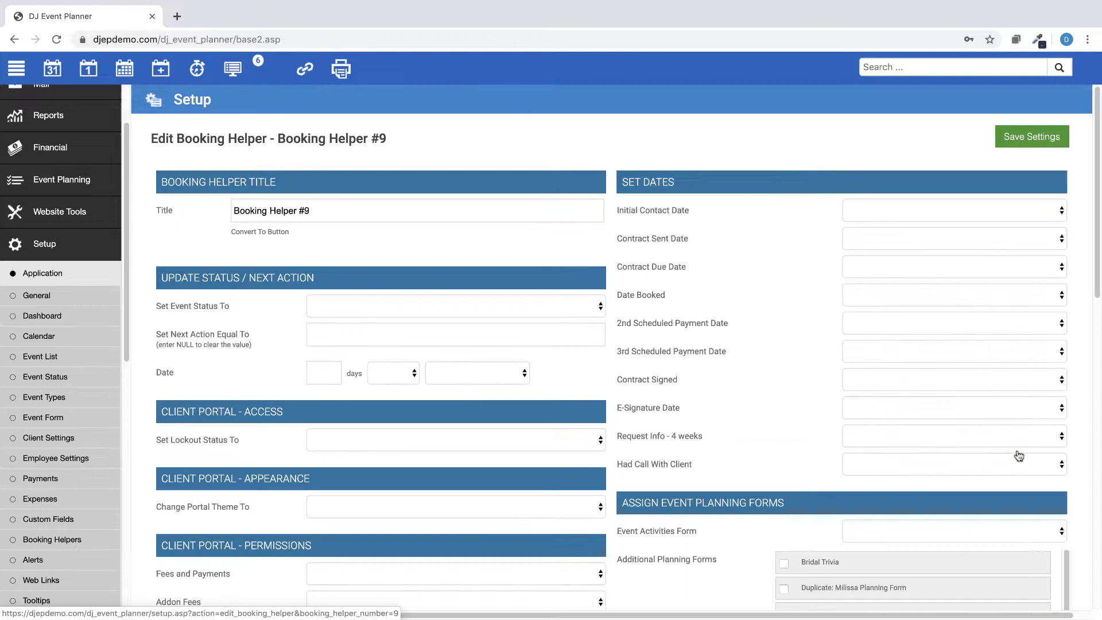
scroll(611, 385, down, 10)
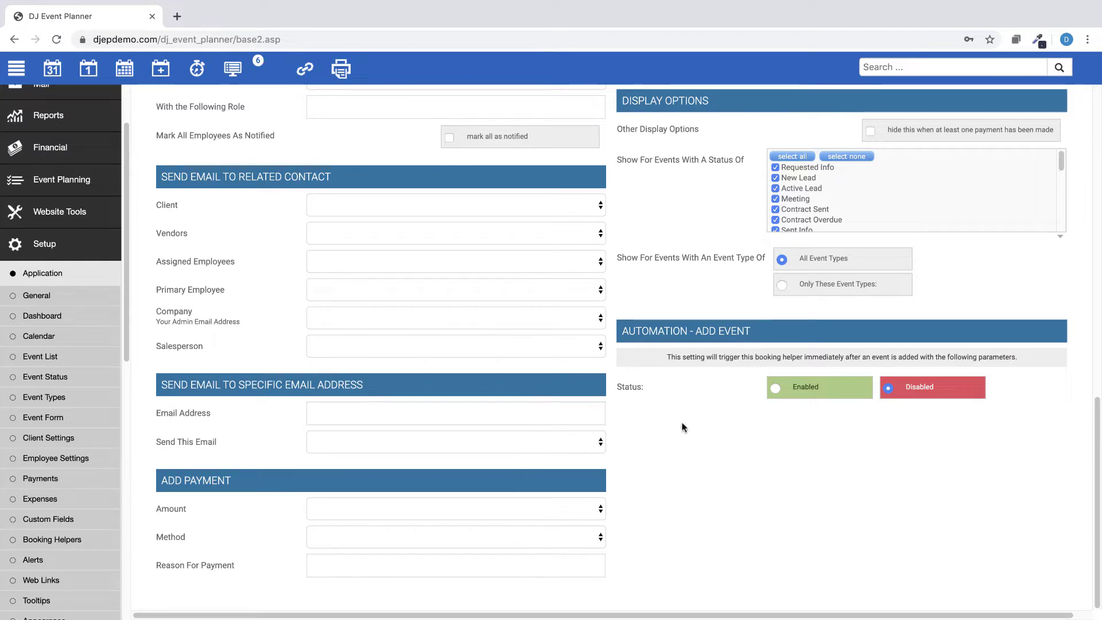
click(777, 389)
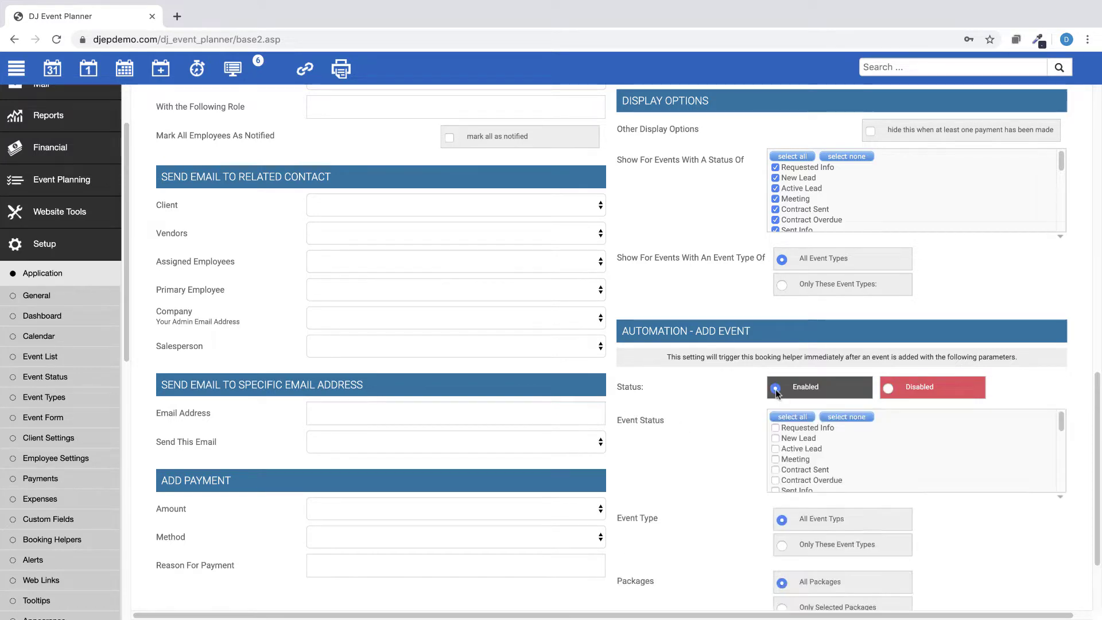
scroll(689, 402, down, 2)
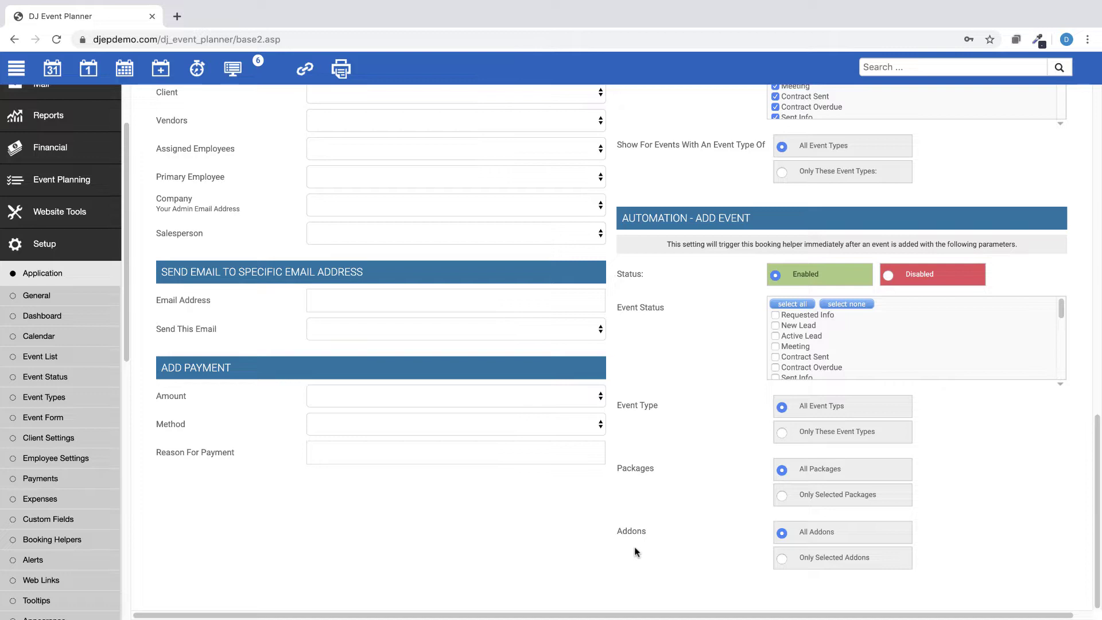
In Event Form settings' Layout tab, show the Profile Image URL client field and save
click(42, 240)
click(53, 68)
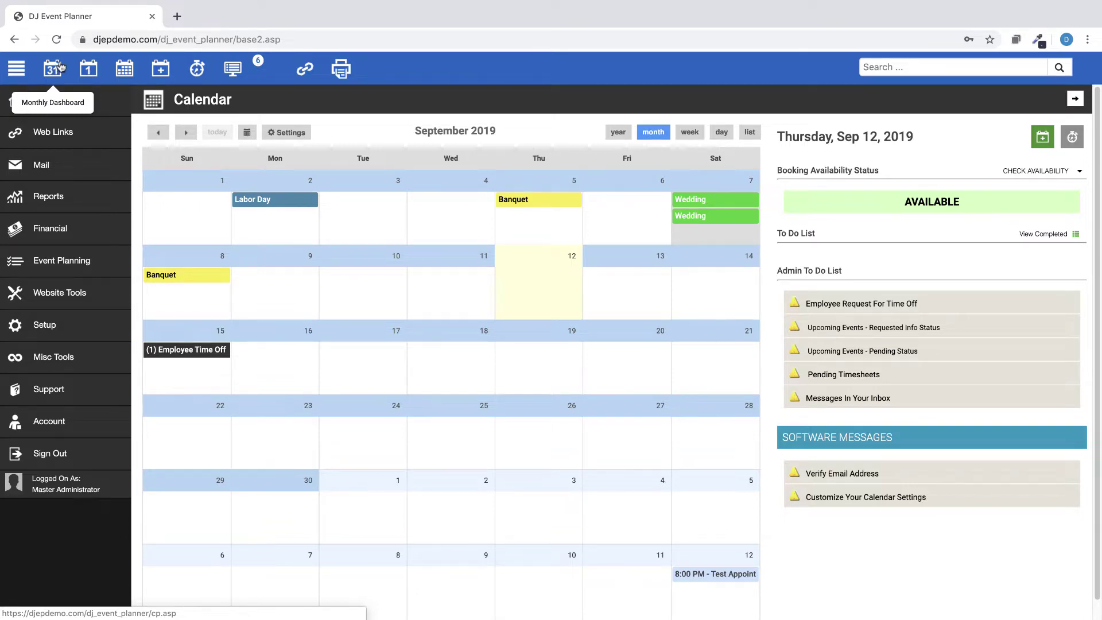
click(46, 325)
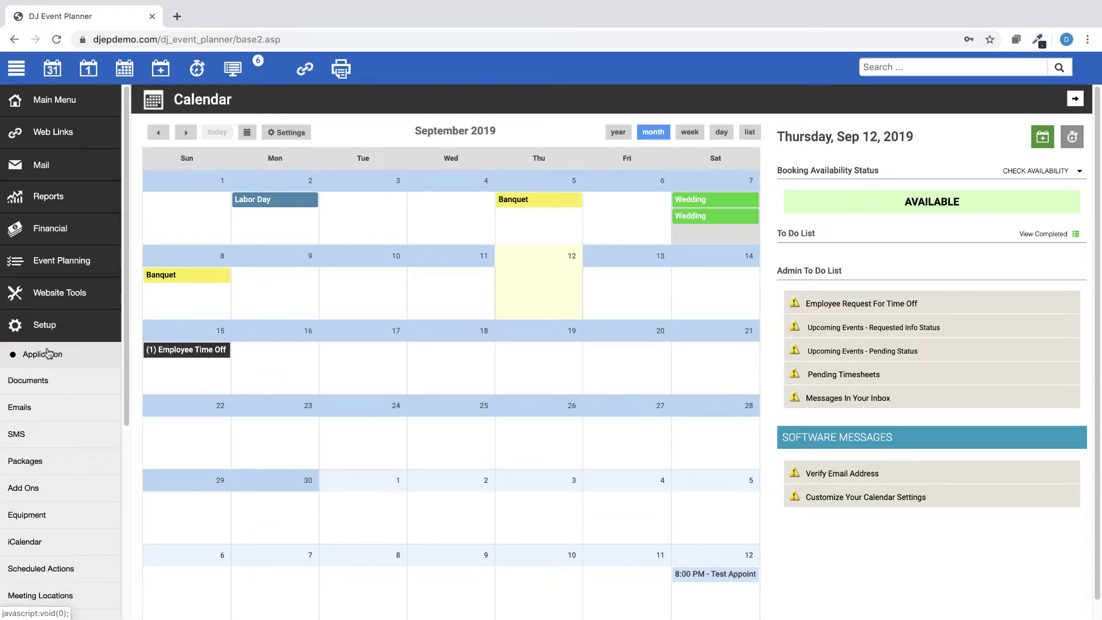
click(49, 354)
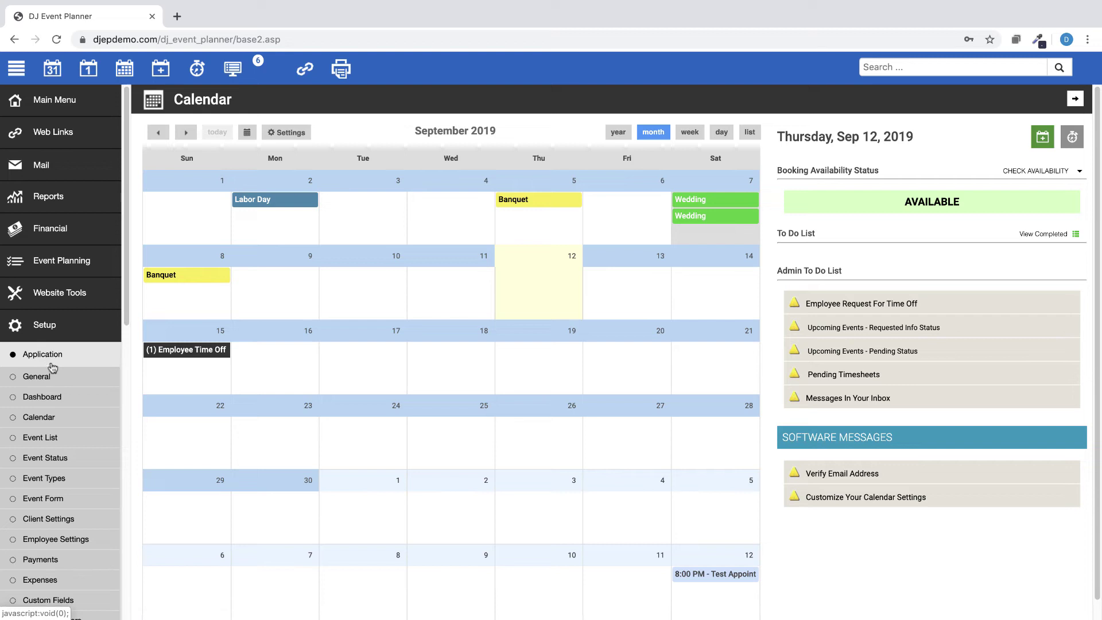
click(57, 500)
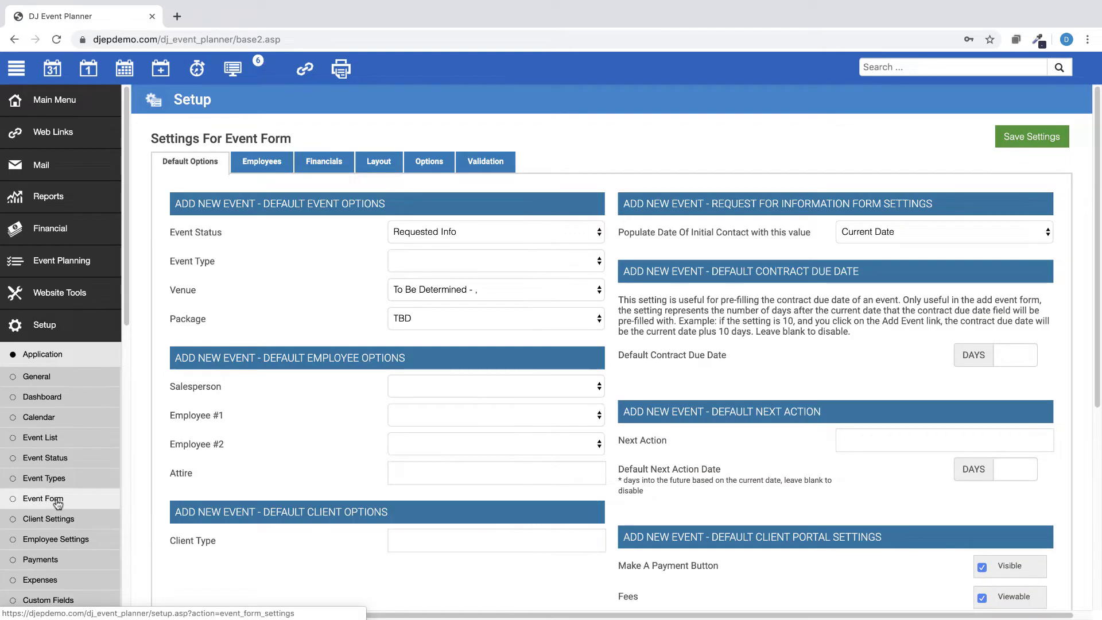
click(381, 163)
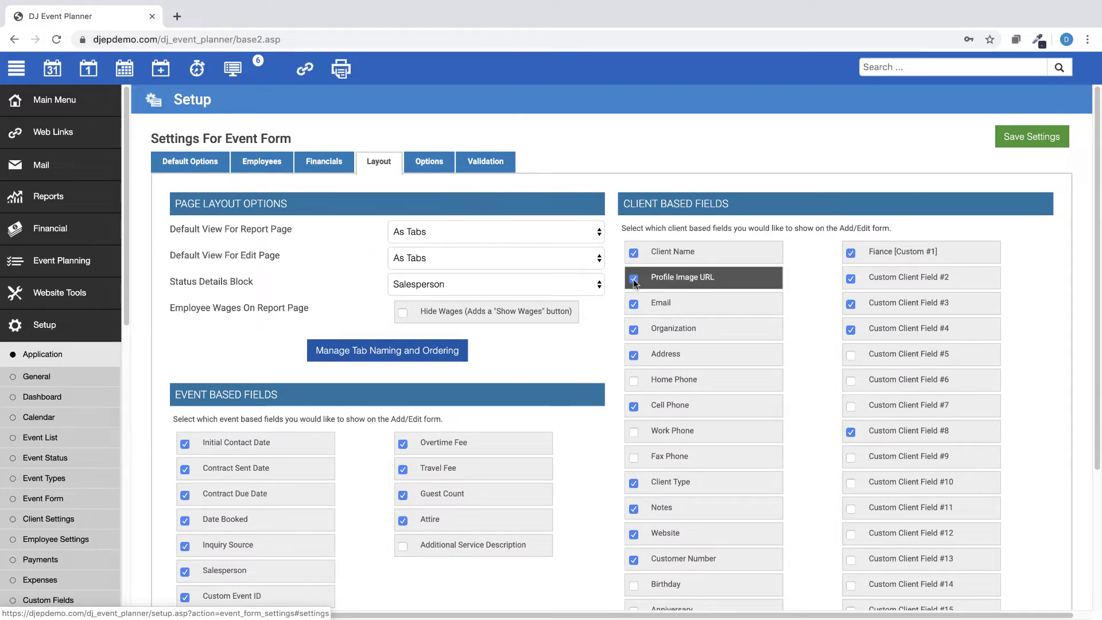
click(1022, 137)
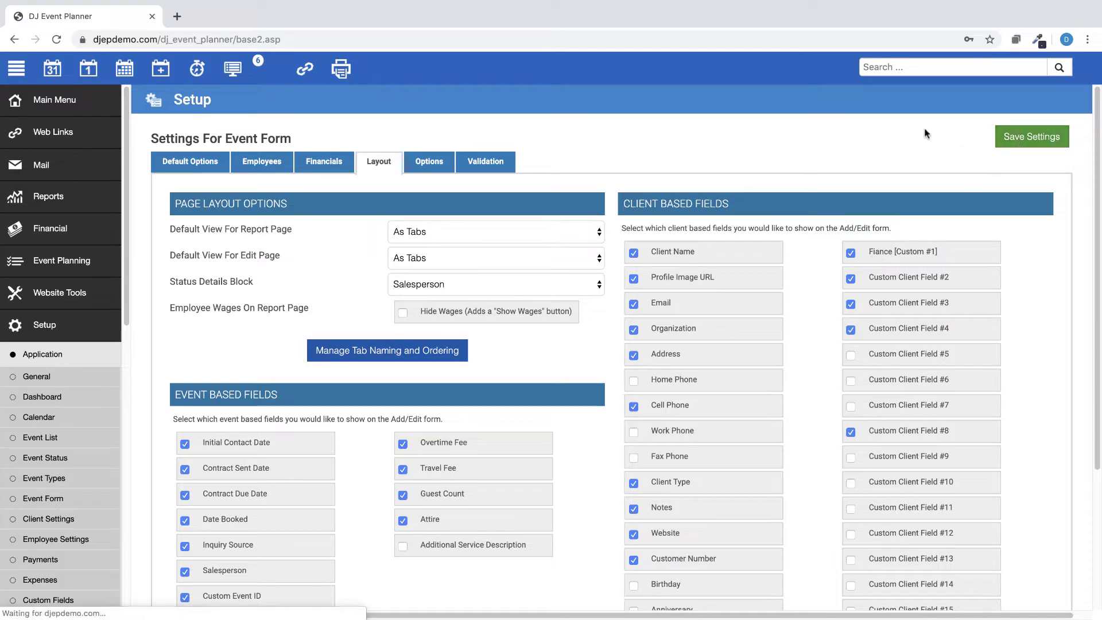
Check the 9/2/2020 event's client details, including Profile Image URL, then return to the calendar
click(232, 69)
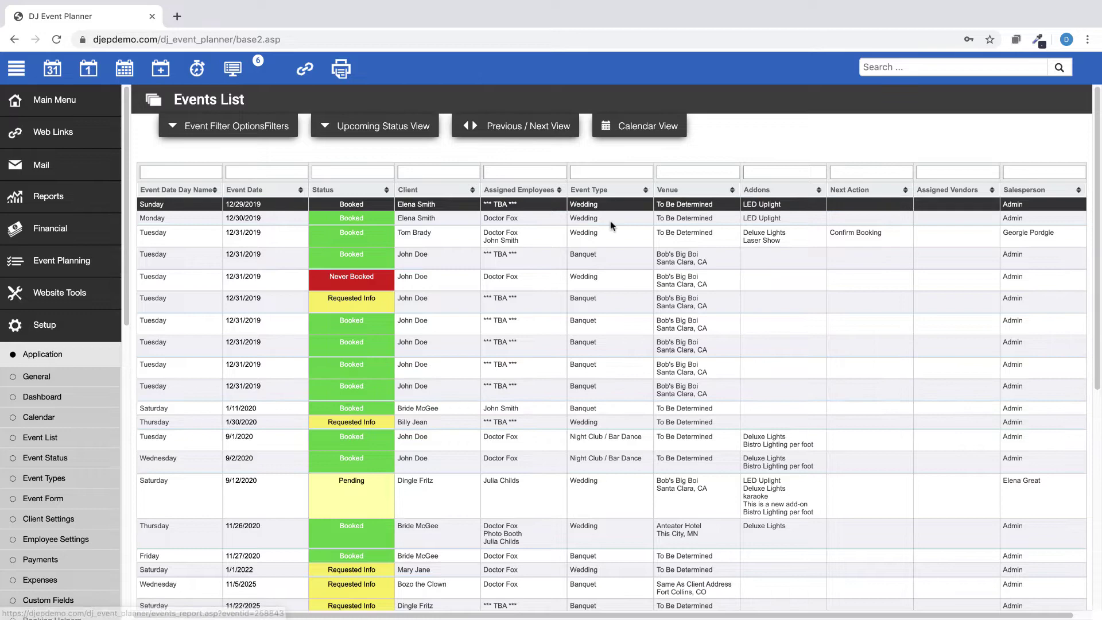
click(350, 466)
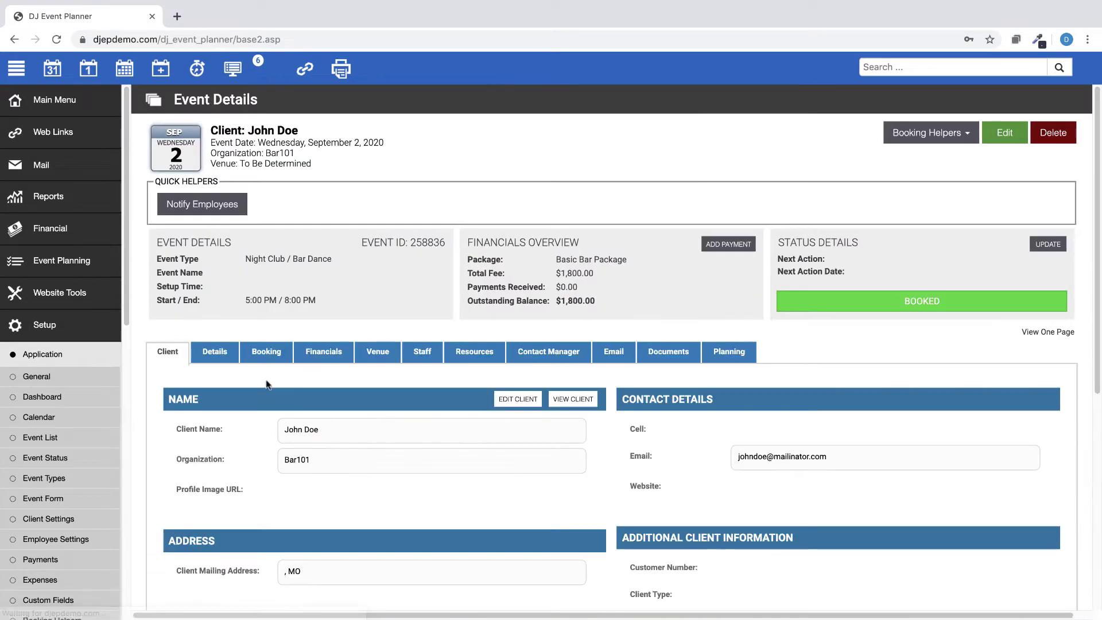
scroll(308, 459, down, 1)
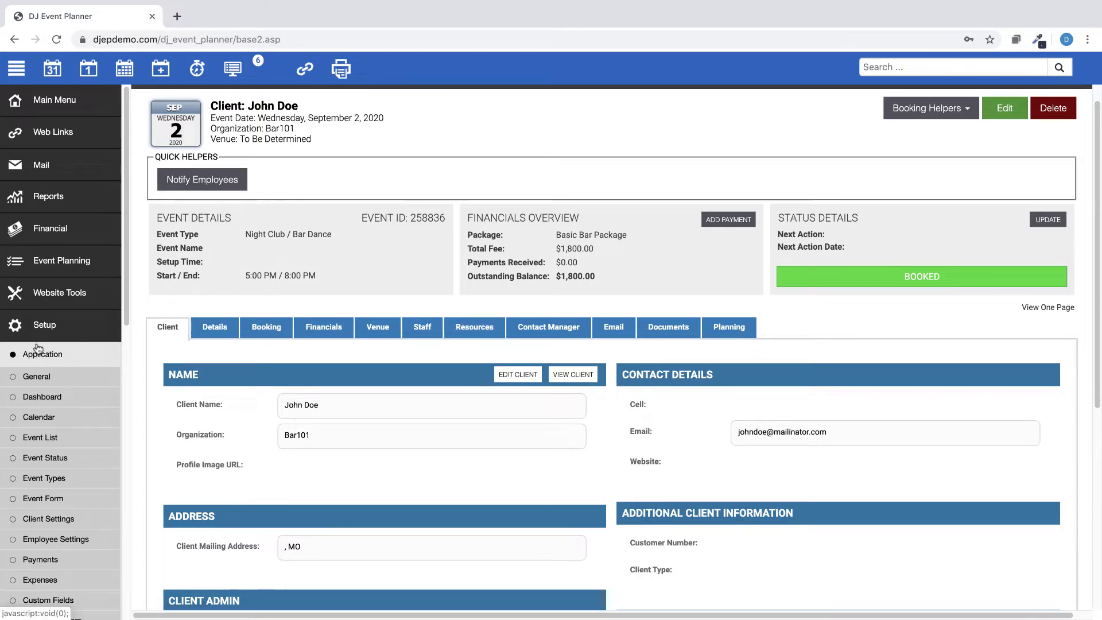
click(40, 325)
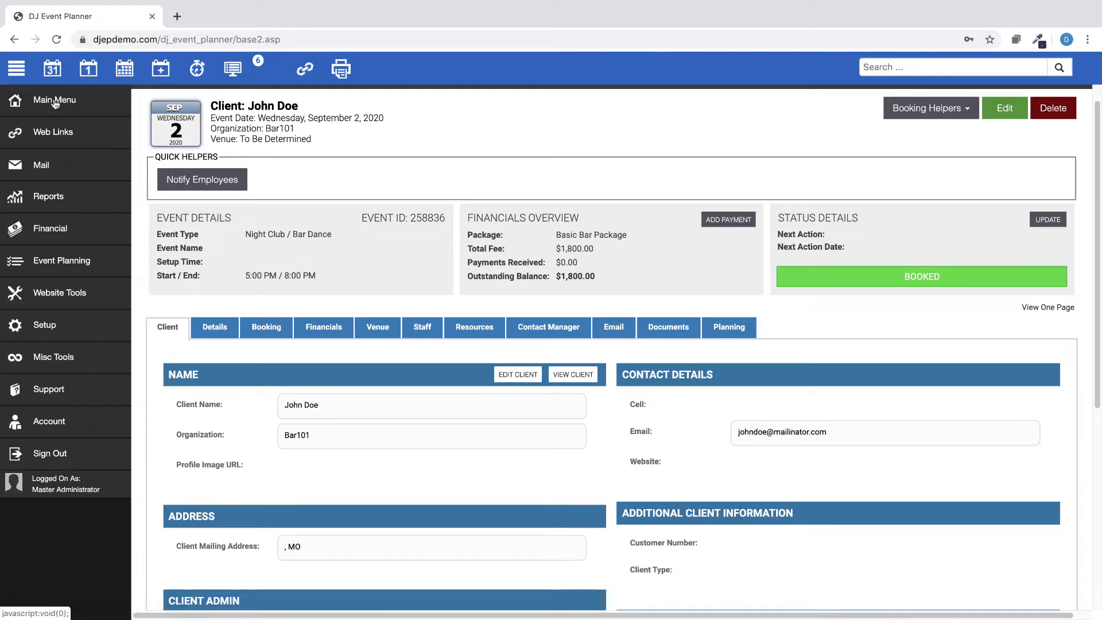
click(53, 69)
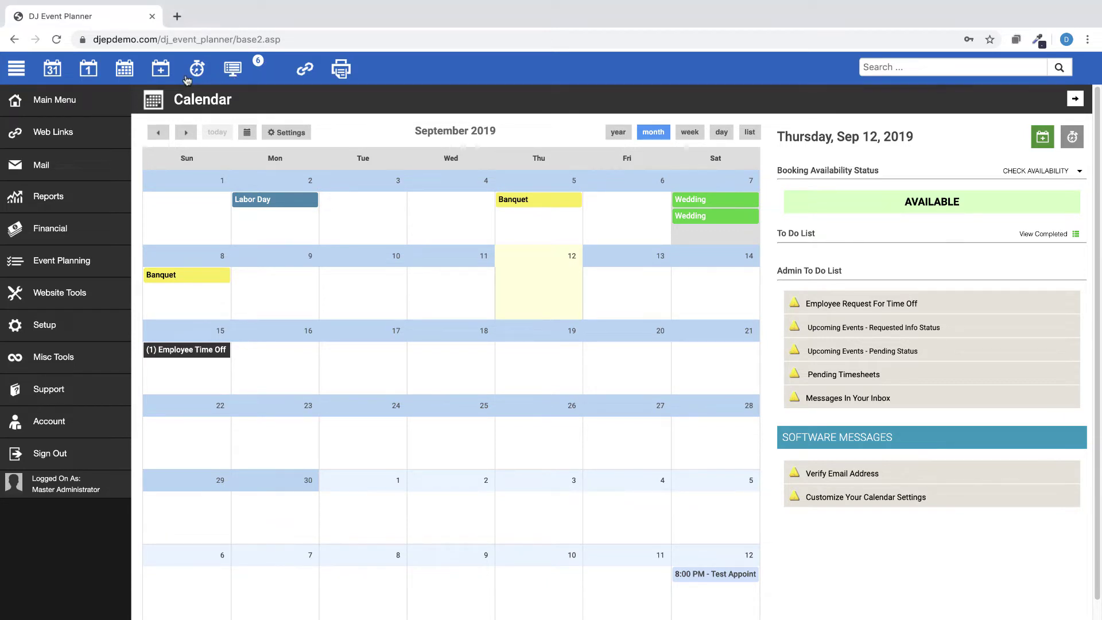
View a new event's Planning tab, then go back to the calendar without saving
click(160, 70)
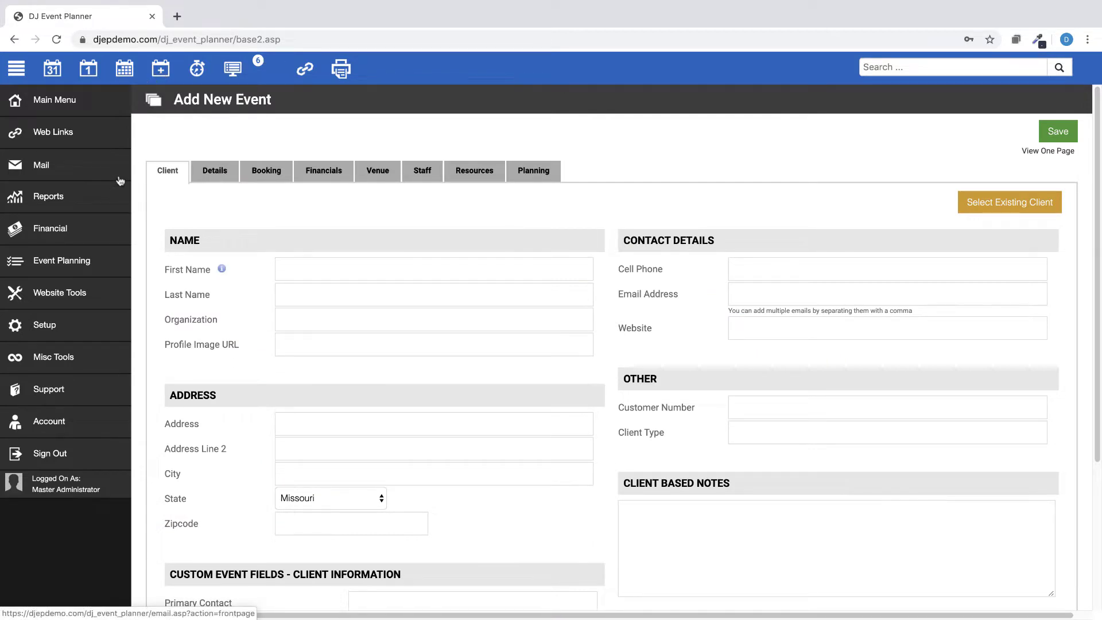
click(545, 182)
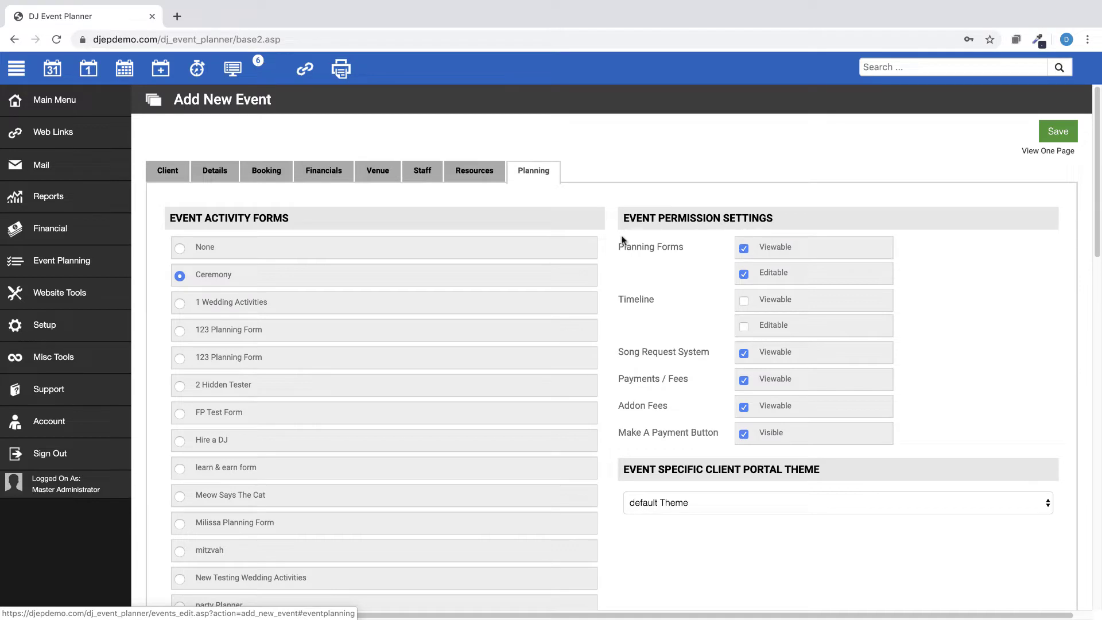
click(52, 70)
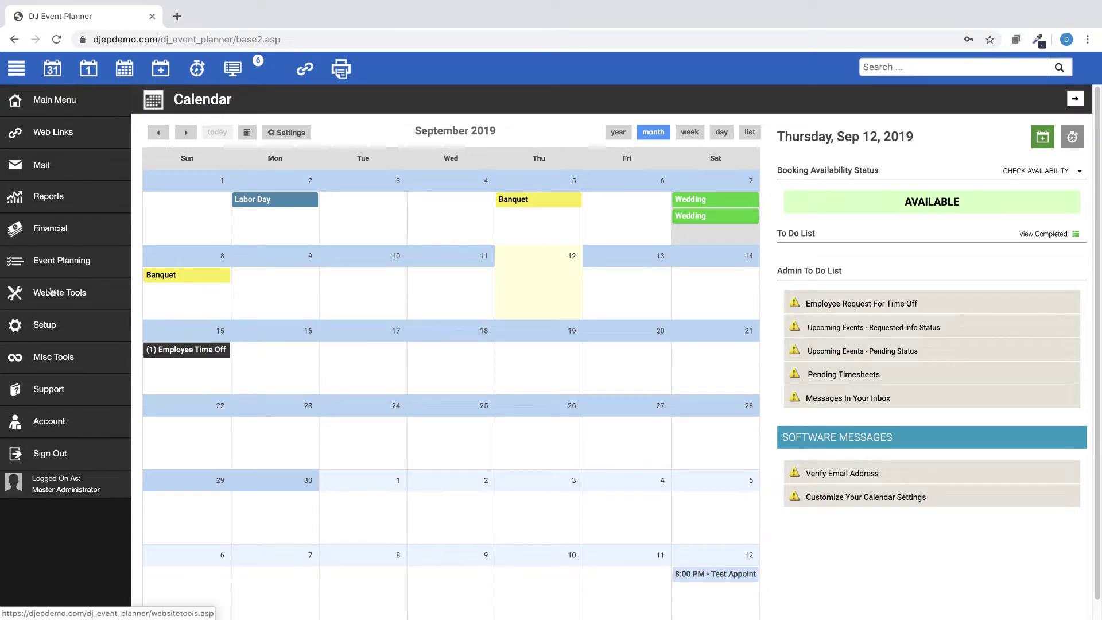
In Website Tools' Guest Requests settings, keep Master Administrator as Send From, then return to the calendar
click(56, 294)
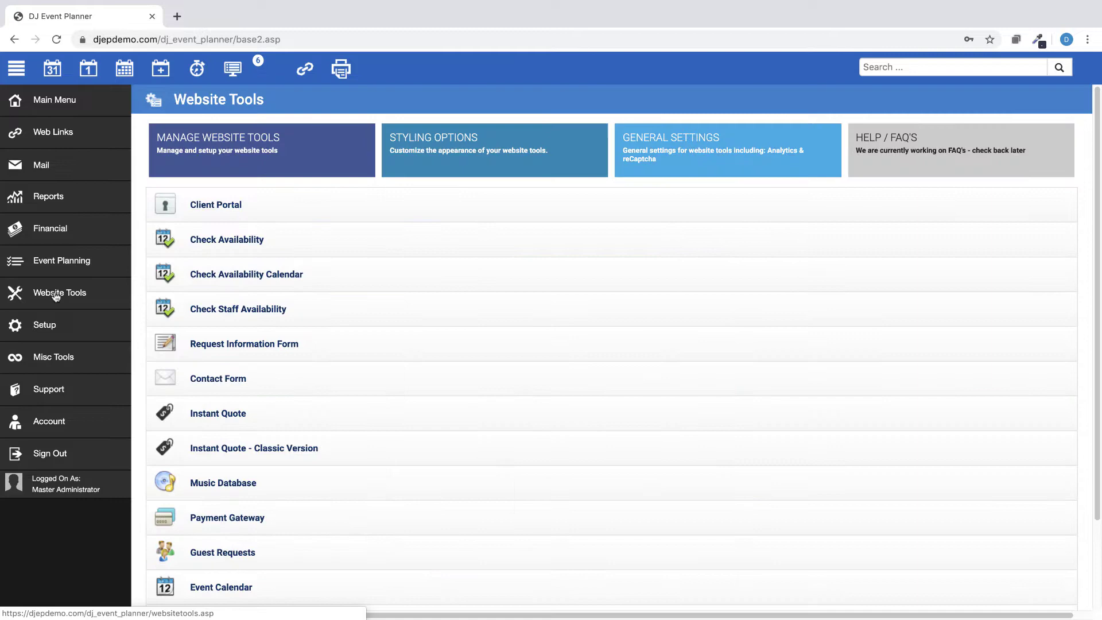
click(247, 554)
click(759, 523)
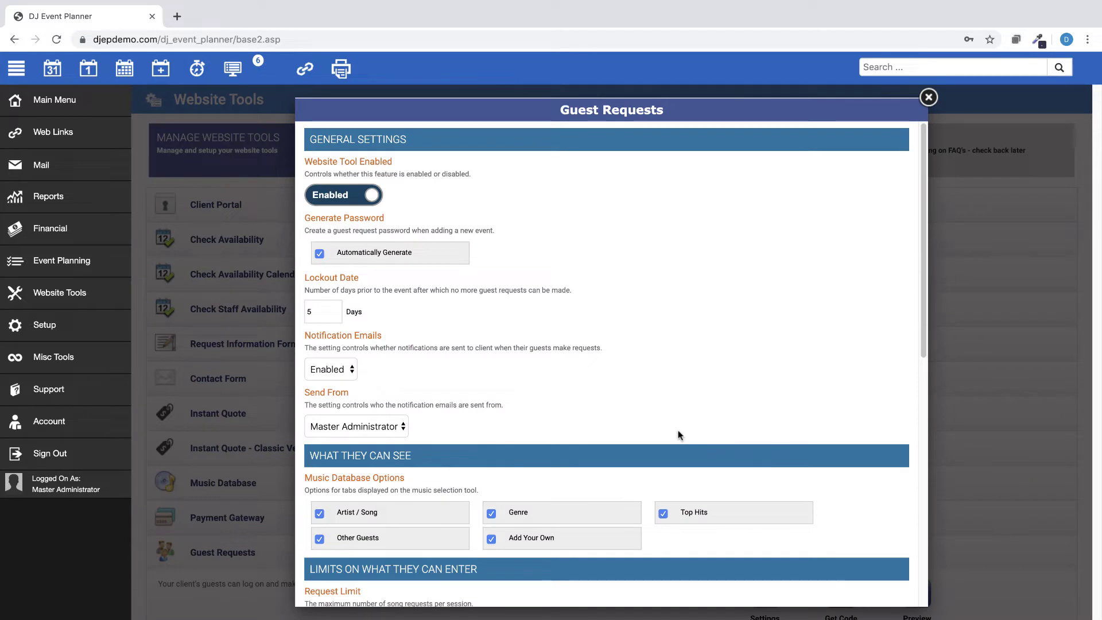
scroll(678, 434, down, 2)
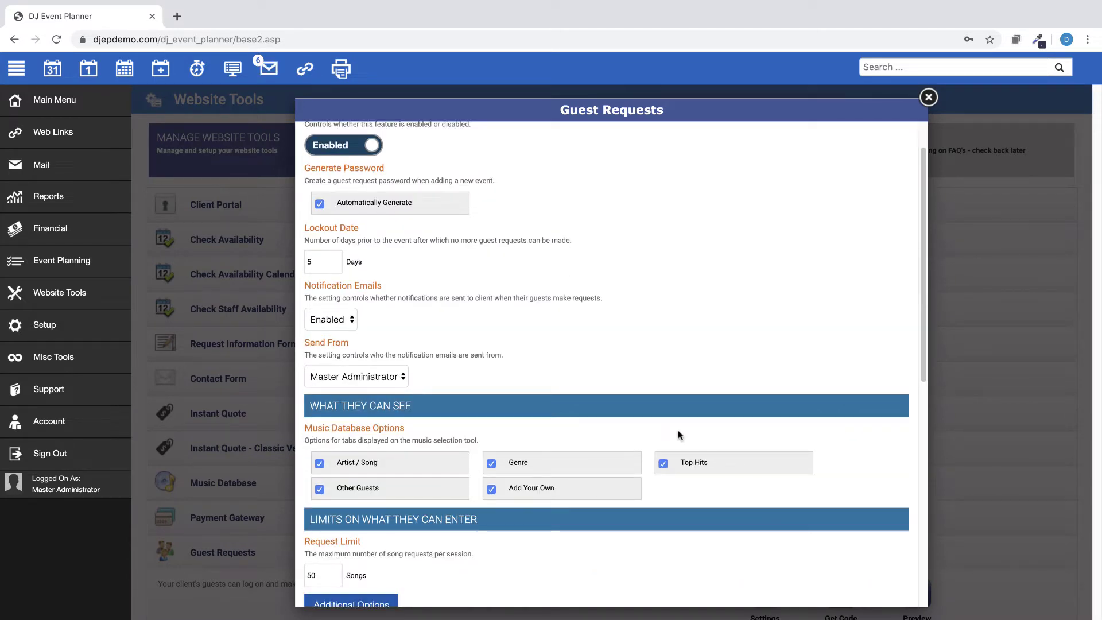
click(403, 379)
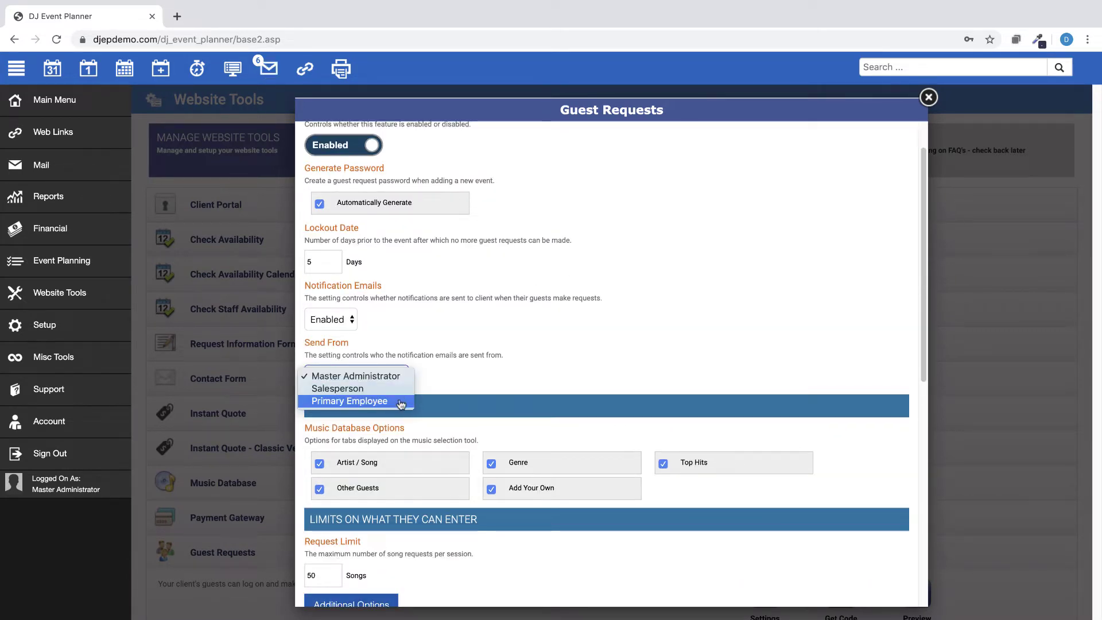
click(483, 372)
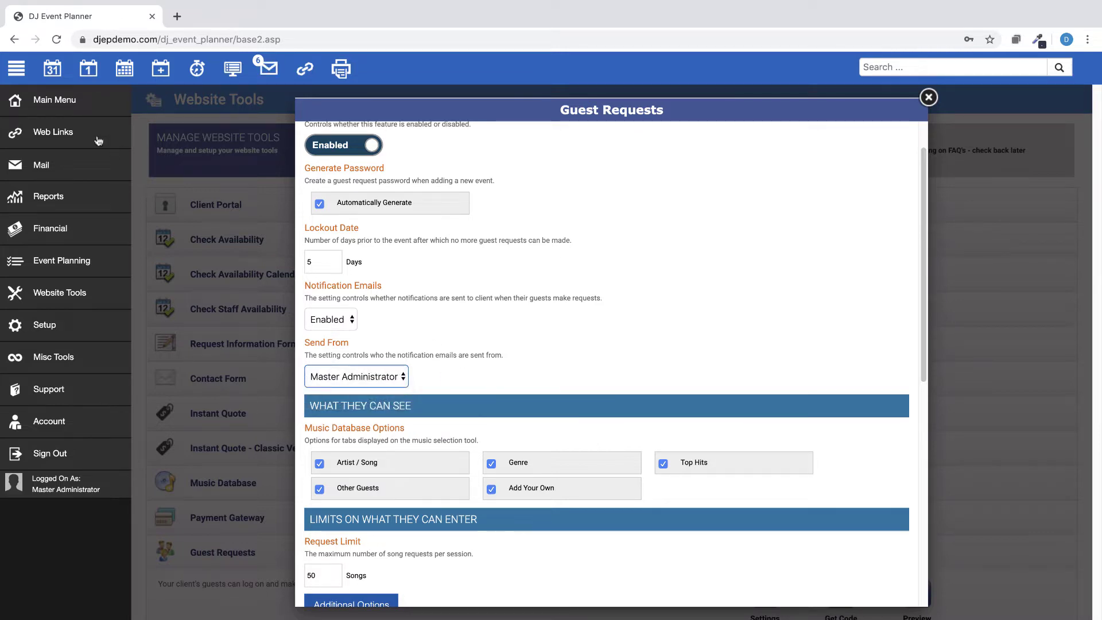
click(53, 74)
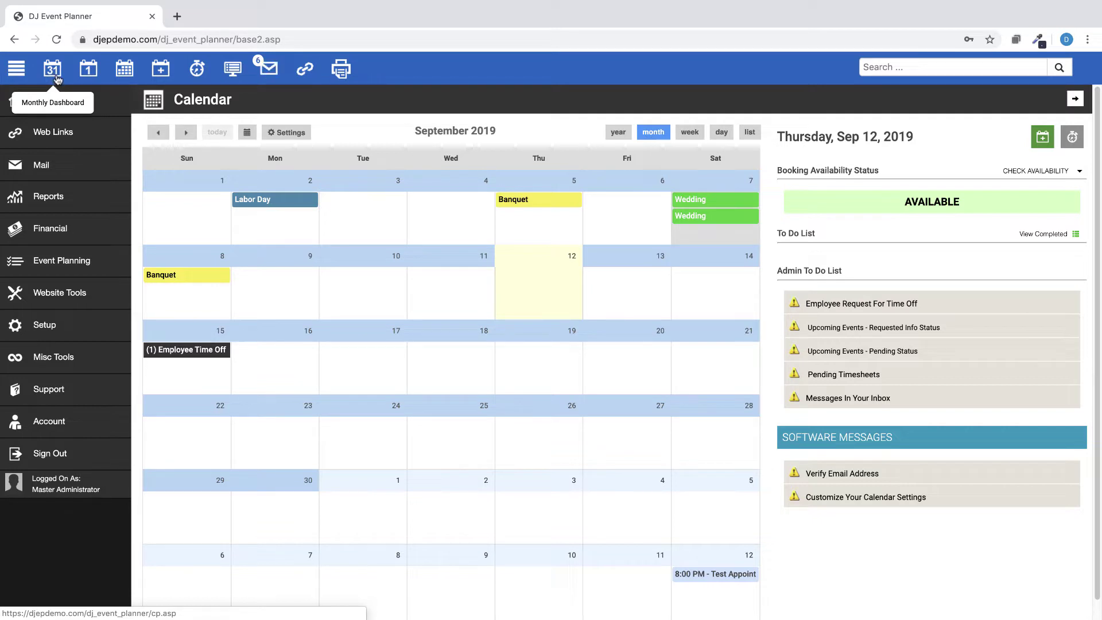
Open Setup > Application > Appearance and scroll to Custom Report Page Section Header Colors
click(50, 327)
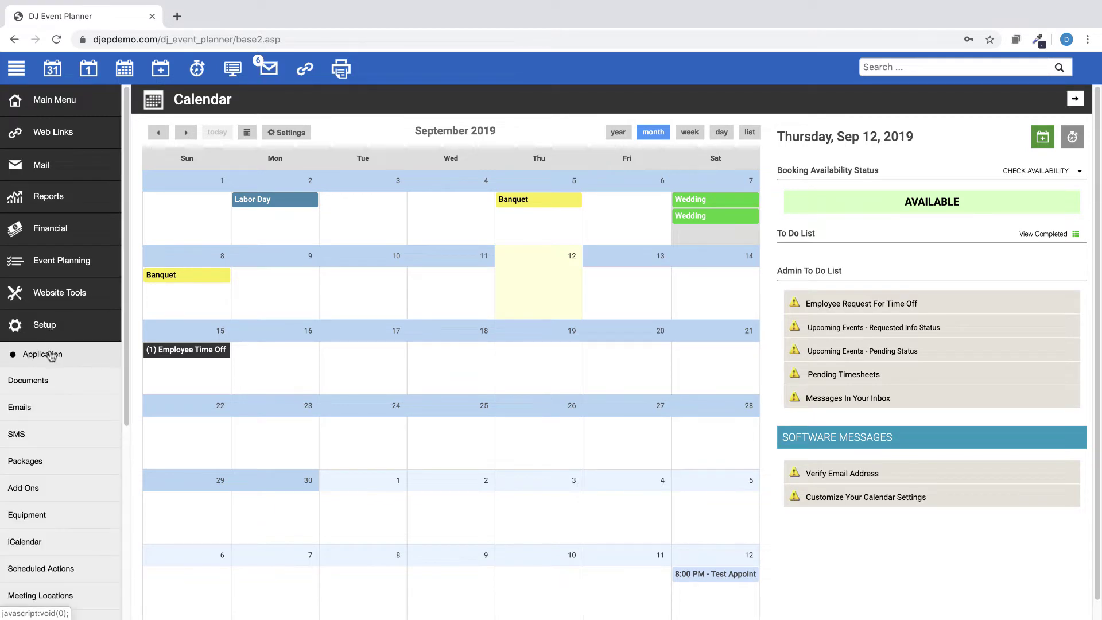
click(51, 356)
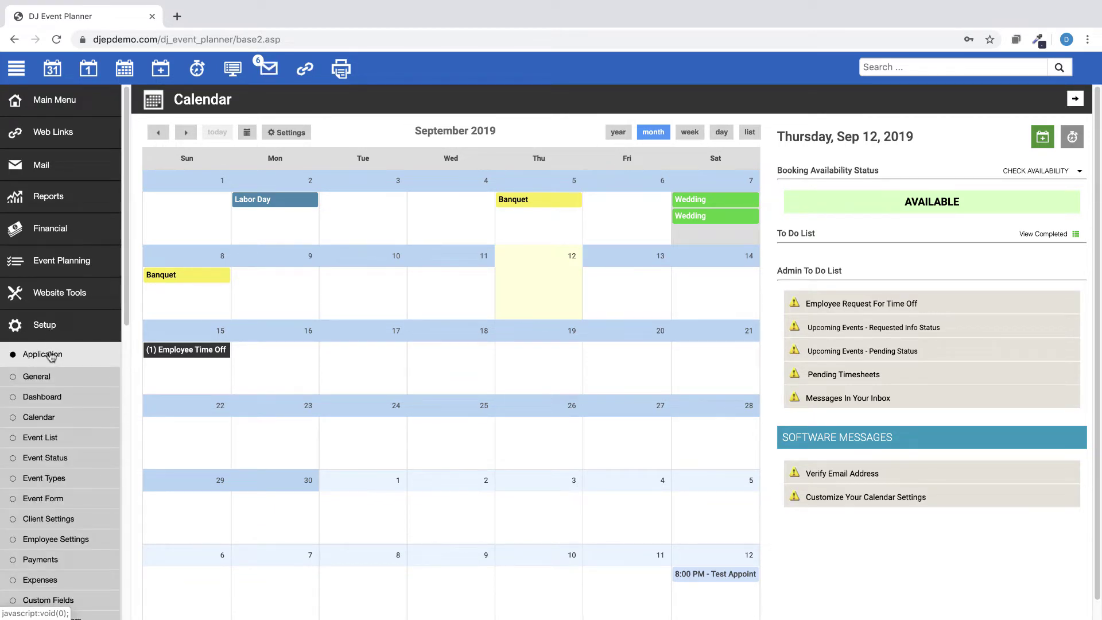
click(54, 447)
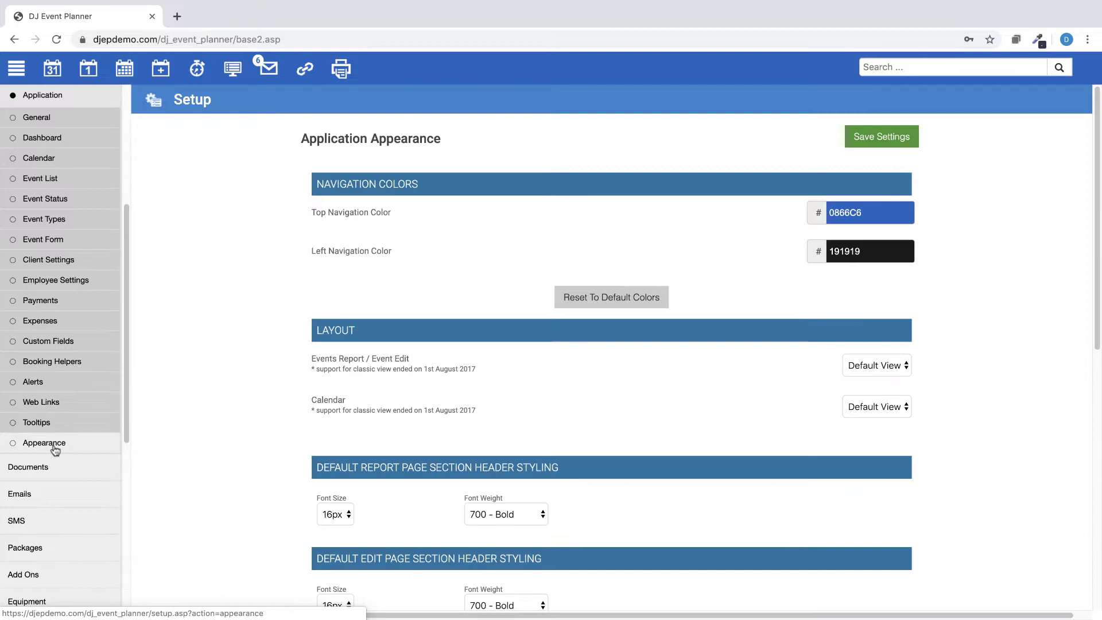
scroll(942, 442, down, 4)
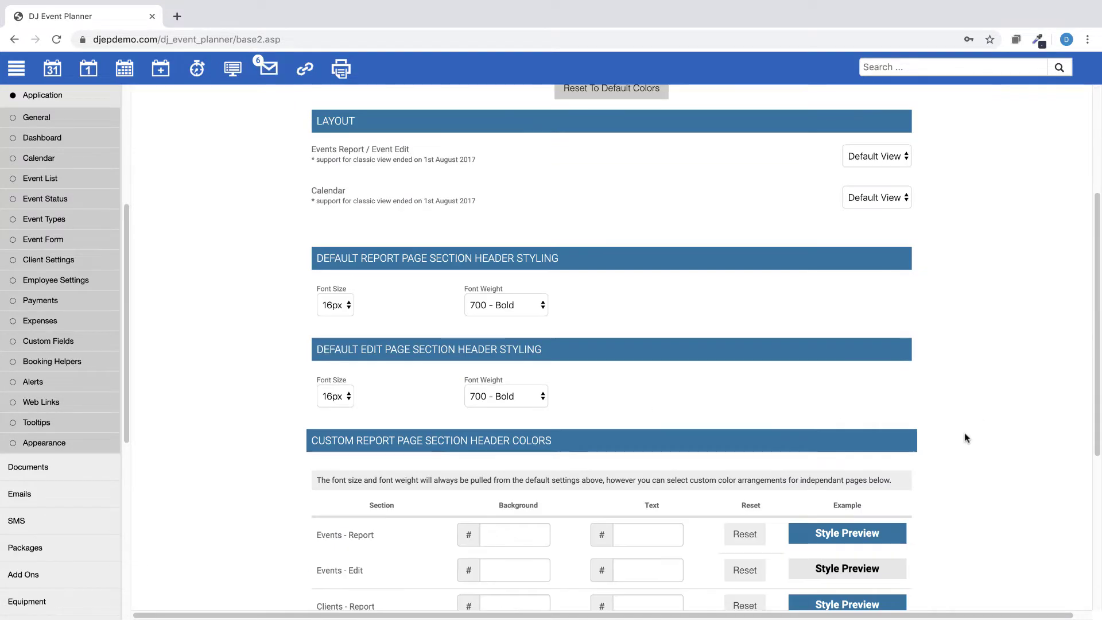
scroll(964, 438, down, 2)
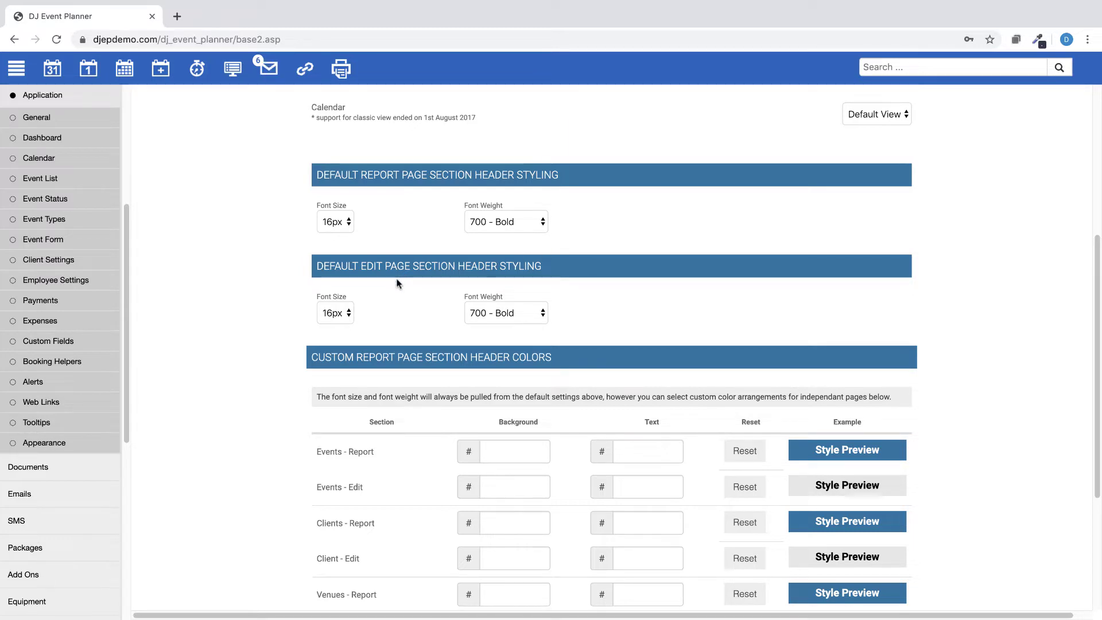
scroll(398, 283, down, 4)
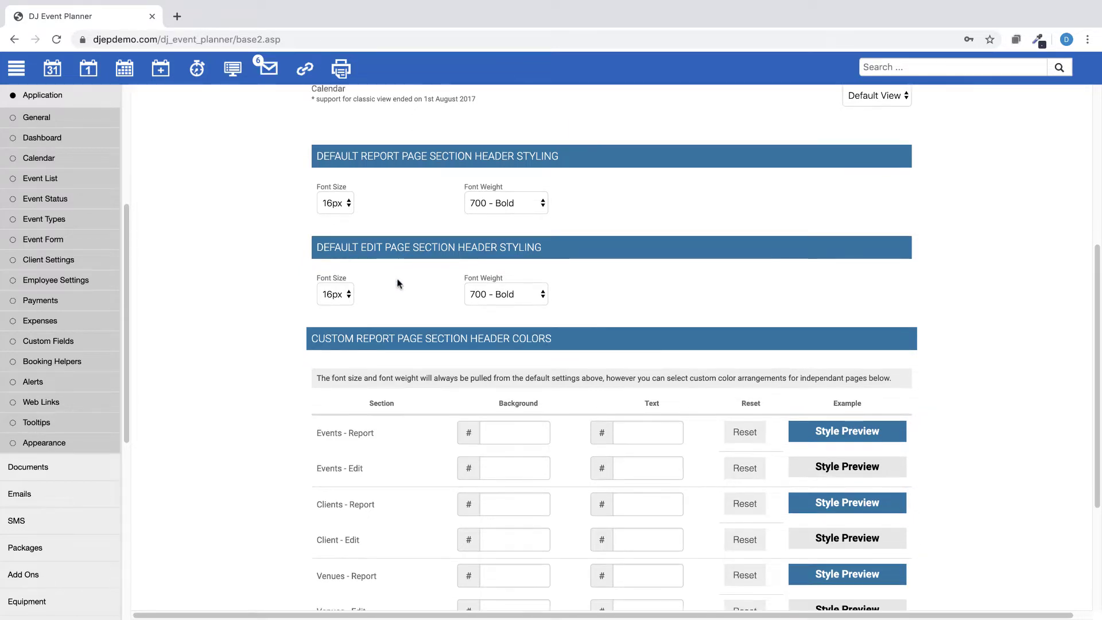
scroll(398, 283, down, 2)
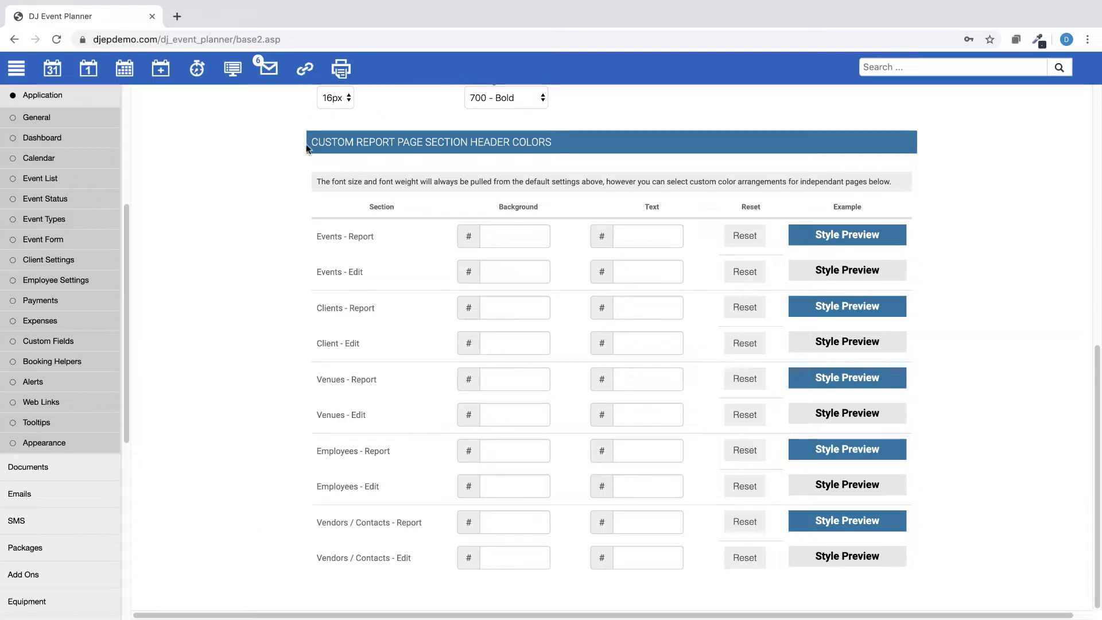
Open the Demo Email template's Scheduling tab from the email templates page
click(54, 71)
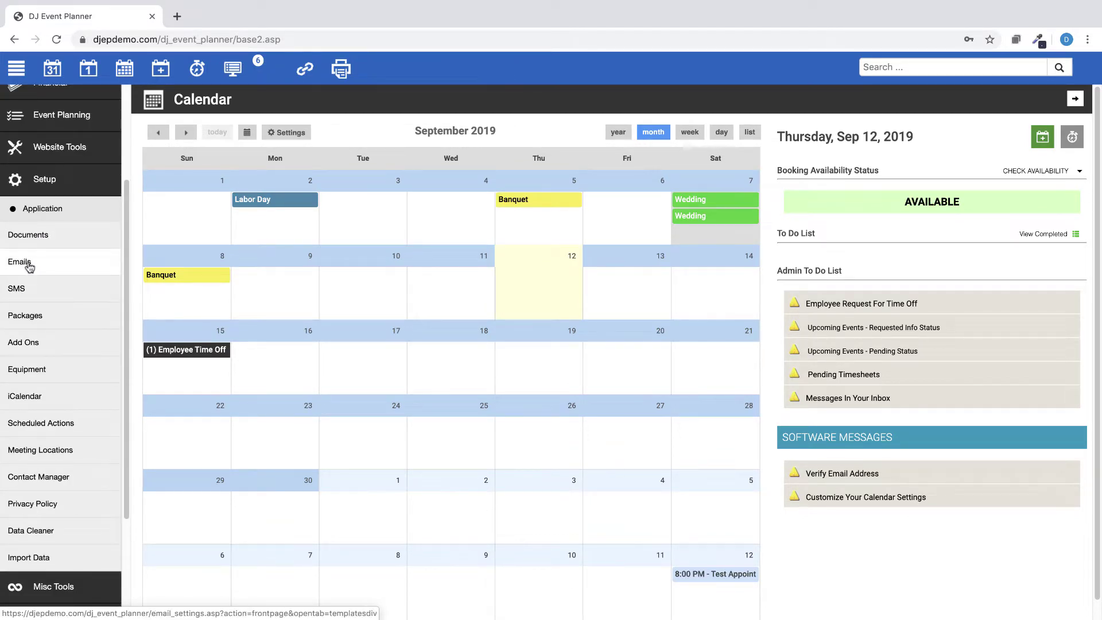
click(29, 266)
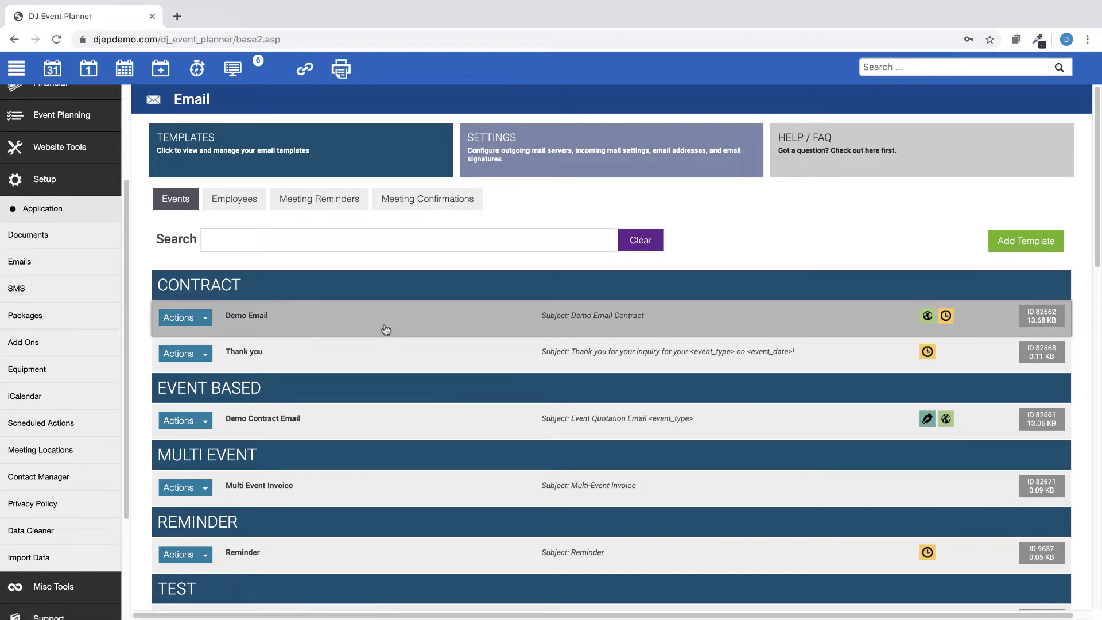
click(259, 319)
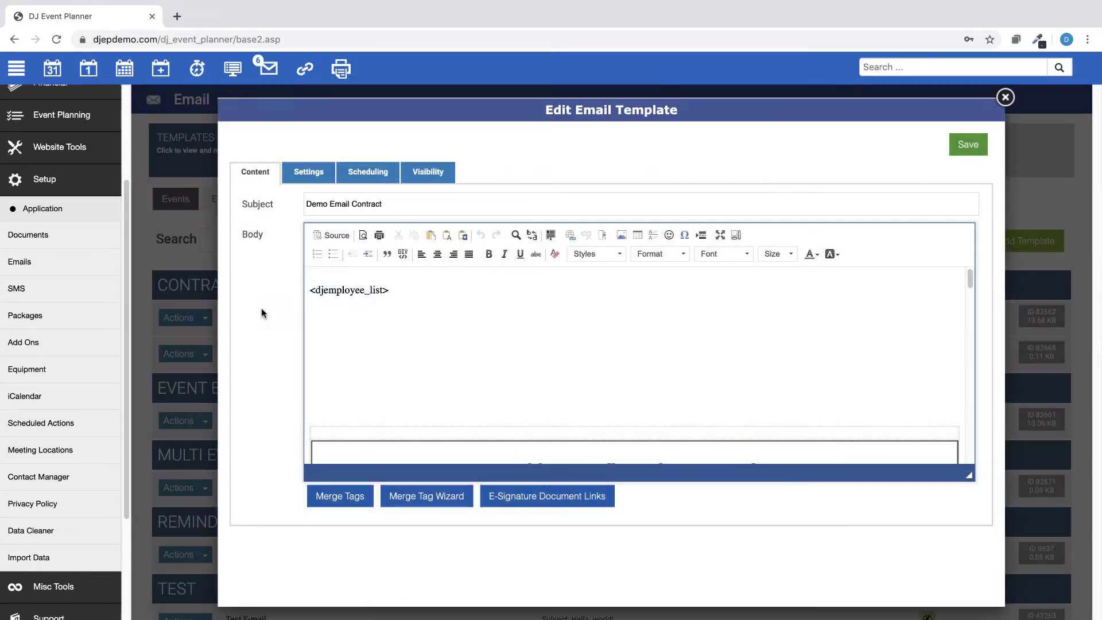
click(352, 180)
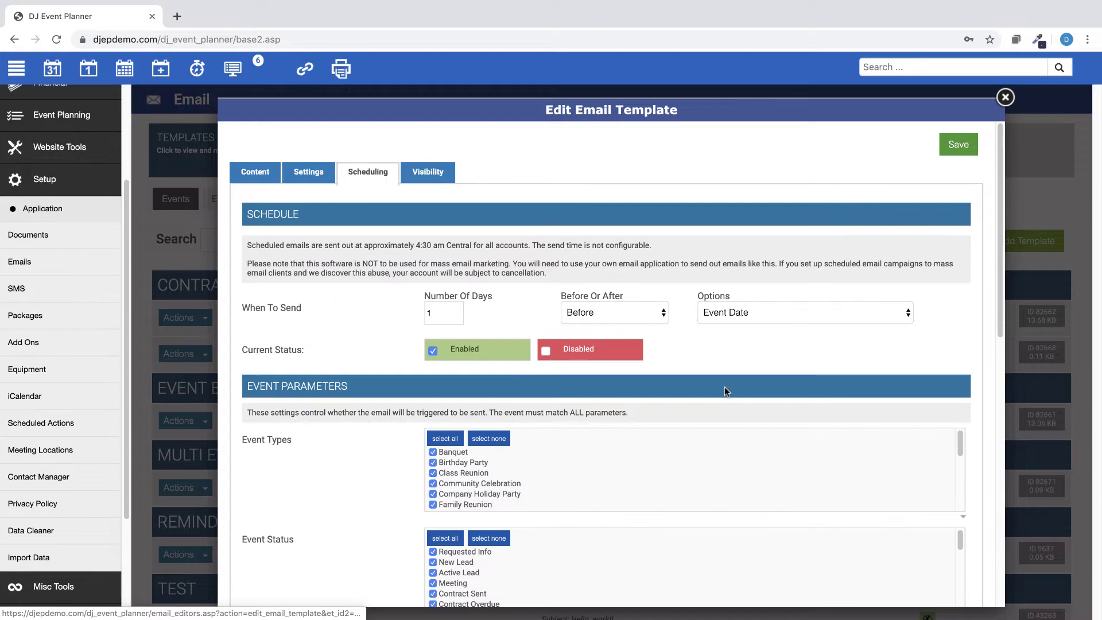
scroll(747, 388, down, 6)
scroll(775, 394, down, 3)
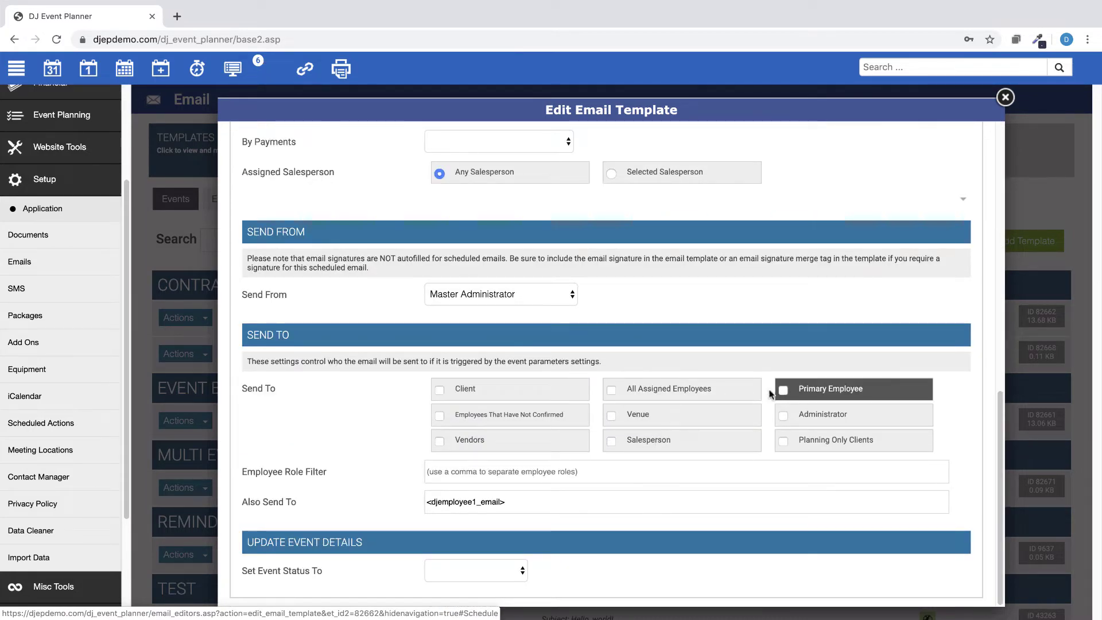
Enter 'DJ' as the Employee Role Filter and save the template
click(500, 472)
text(Ro)
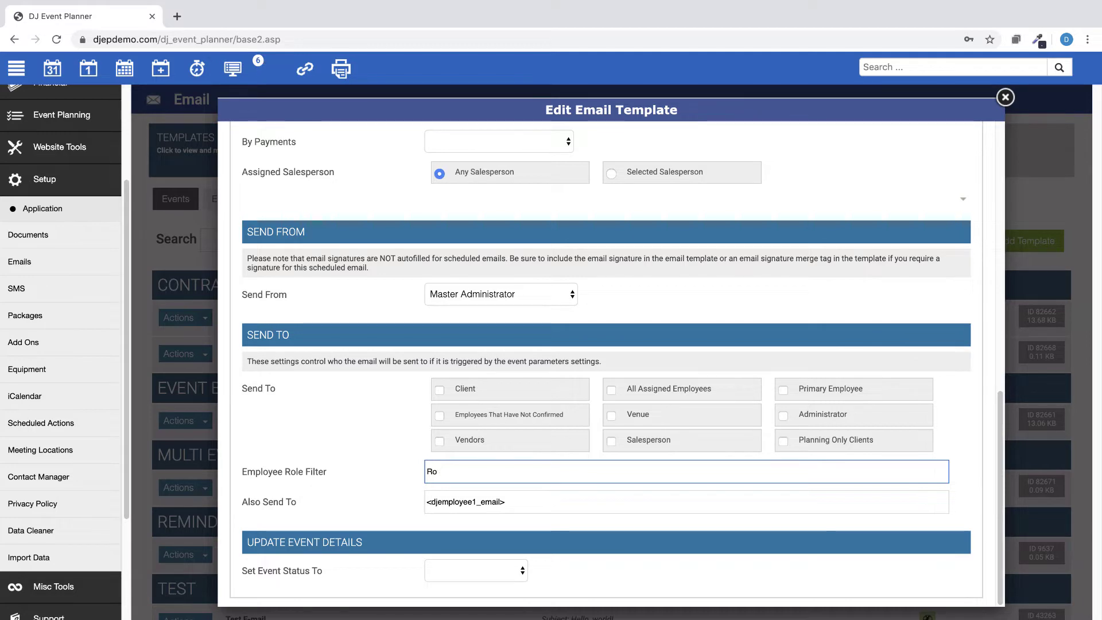
key(BackSpace)
key(BackSpace)
text(DJ)
scroll(657, 460, up, 10)
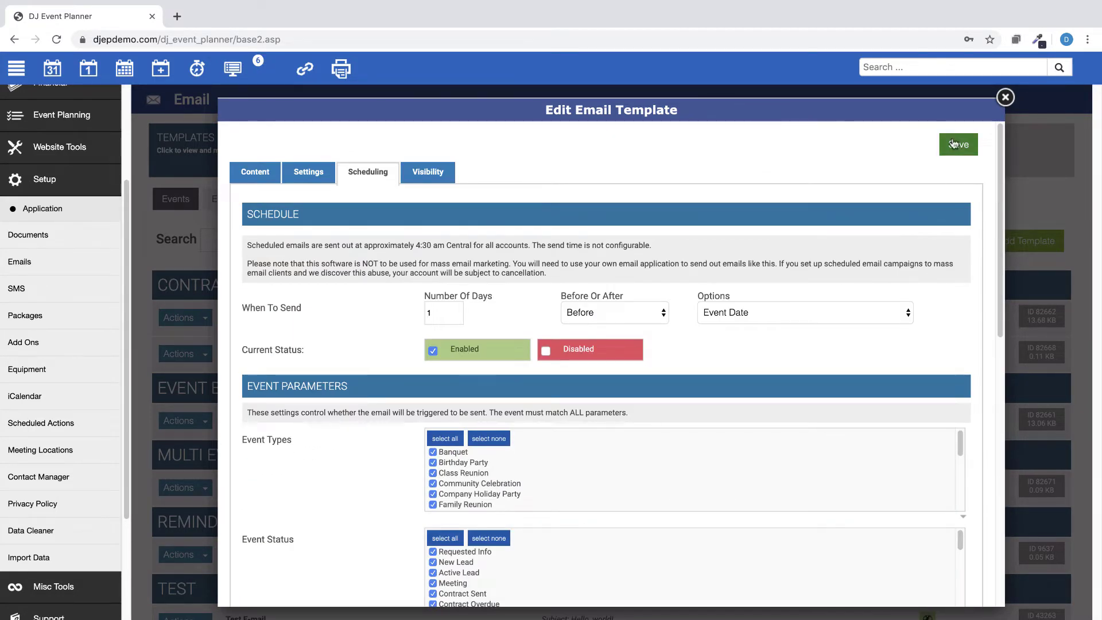
click(954, 143)
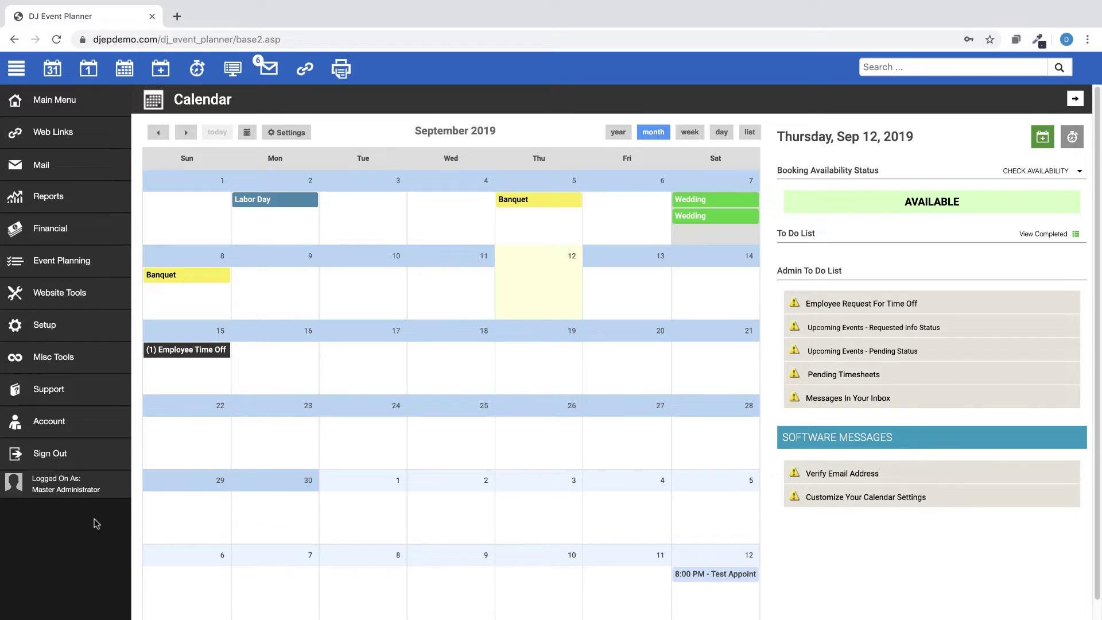
click(52, 332)
click(46, 358)
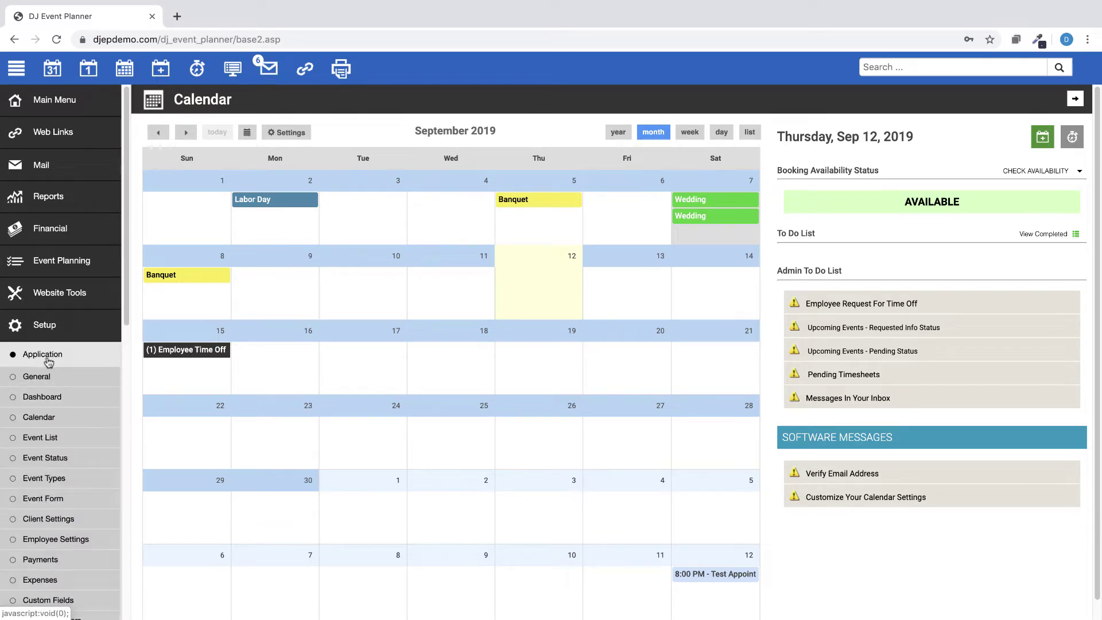
click(50, 422)
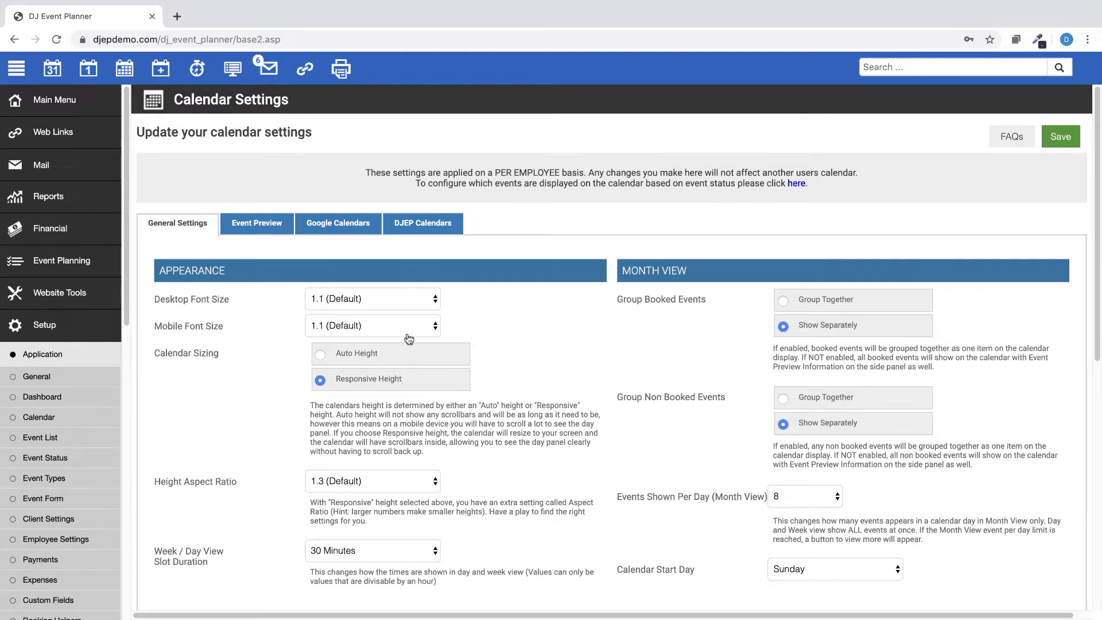
click(435, 327)
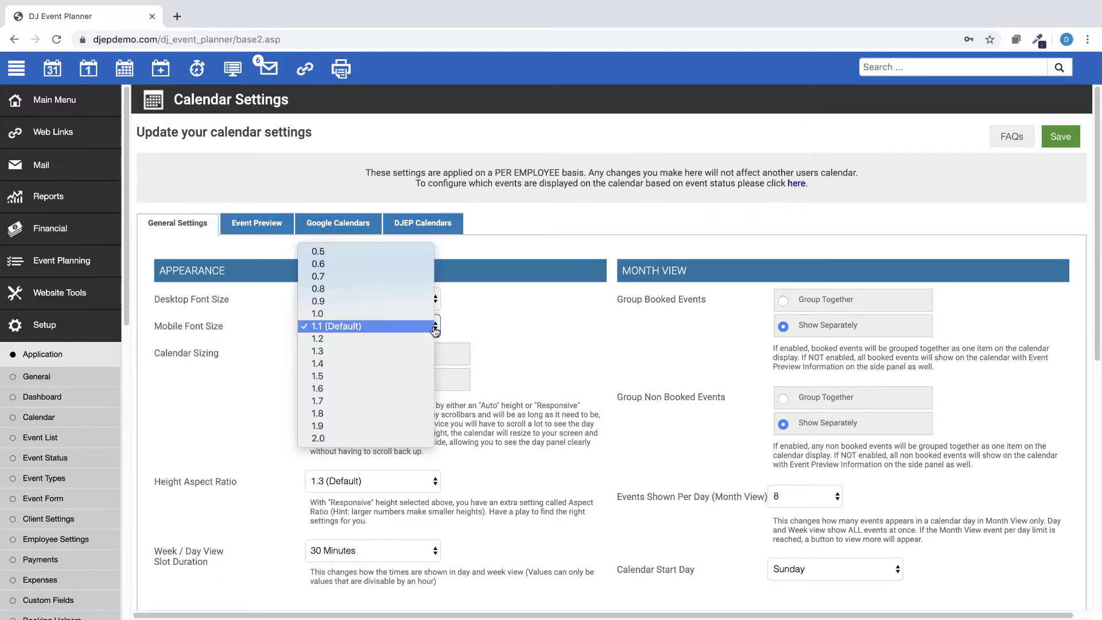
click(455, 333)
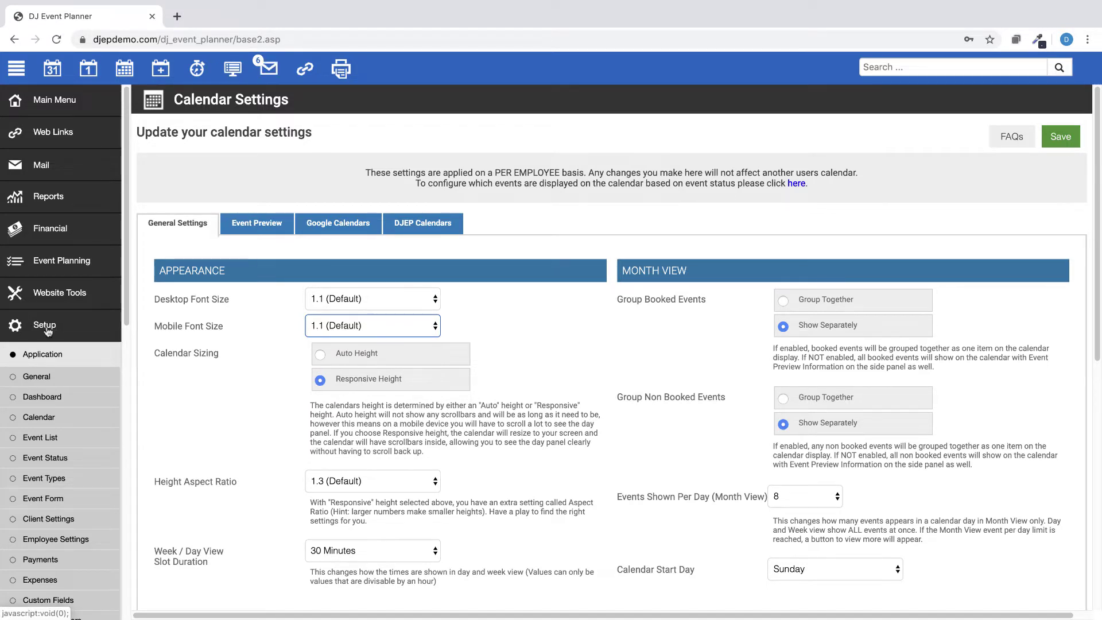
click(45, 325)
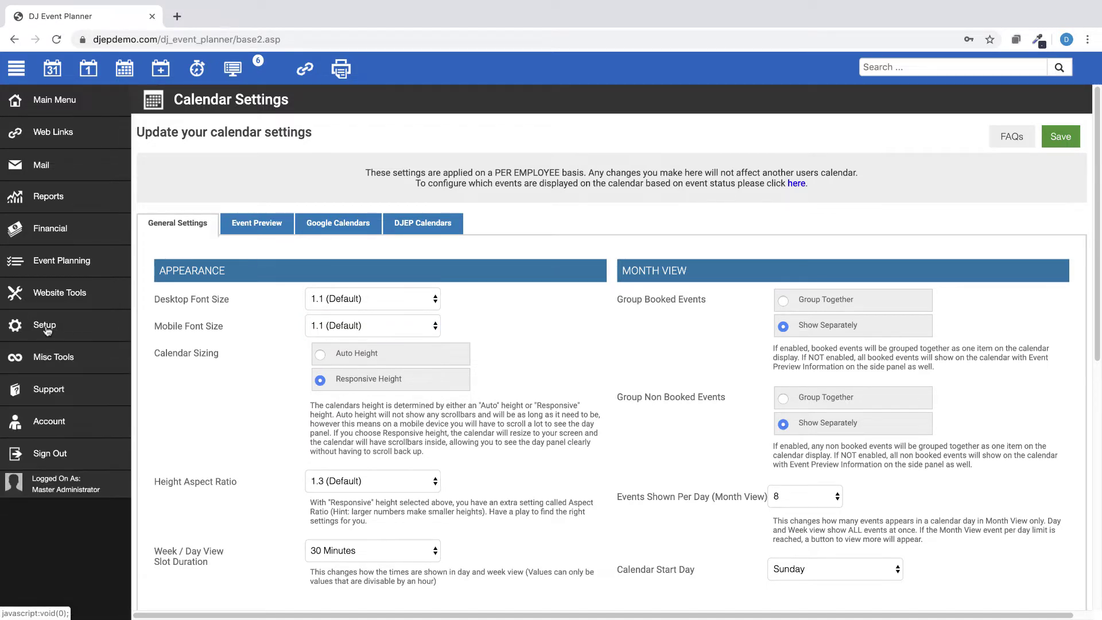
click(52, 70)
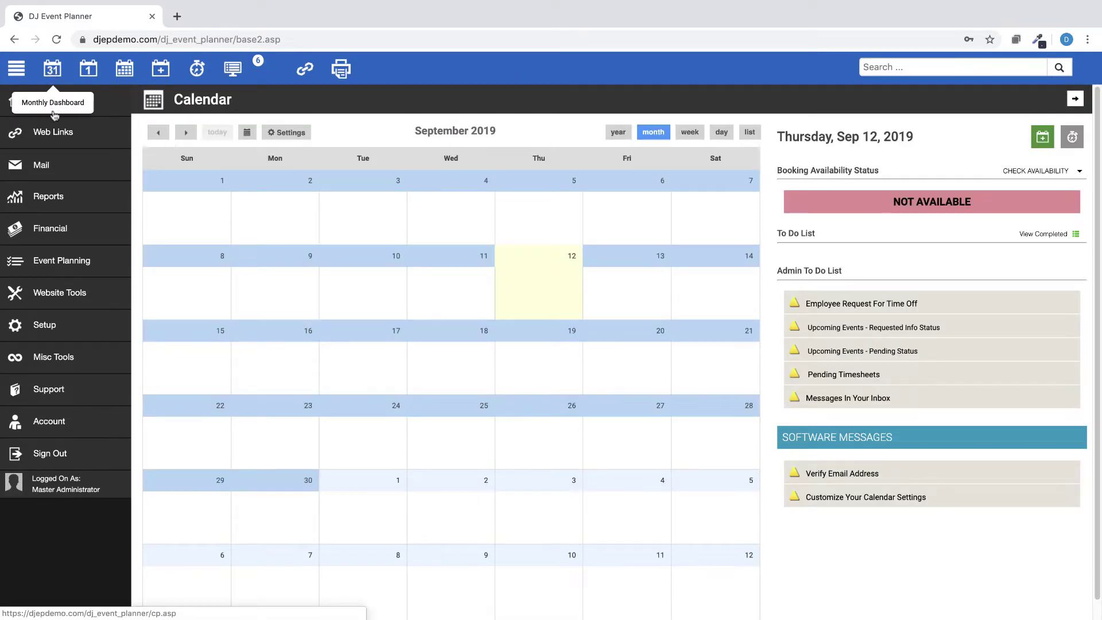
click(42, 326)
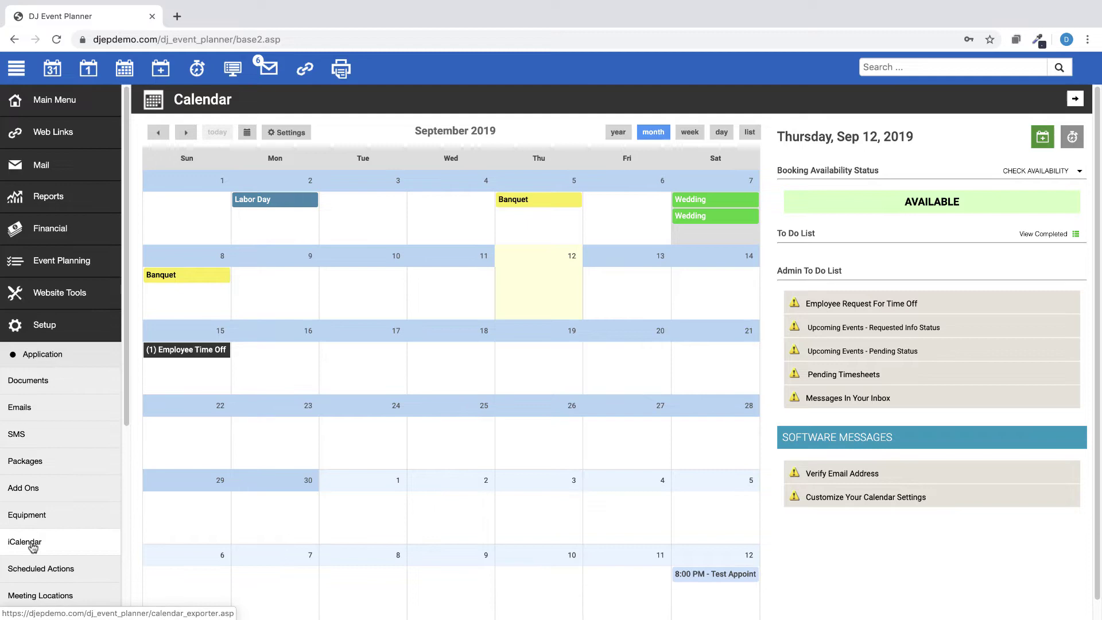
click(31, 544)
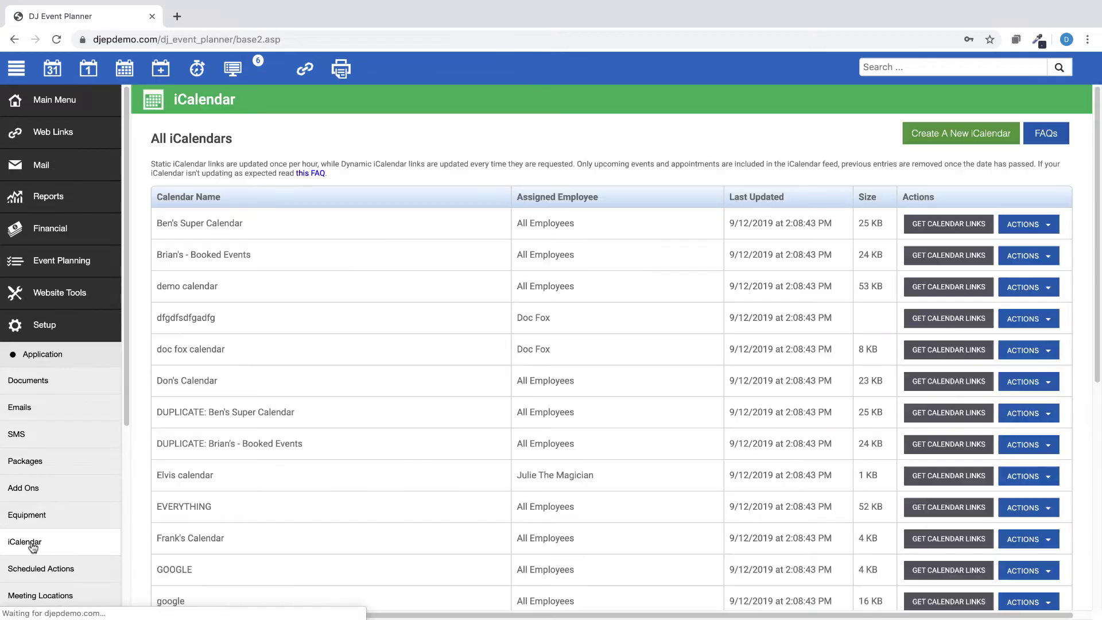
click(947, 144)
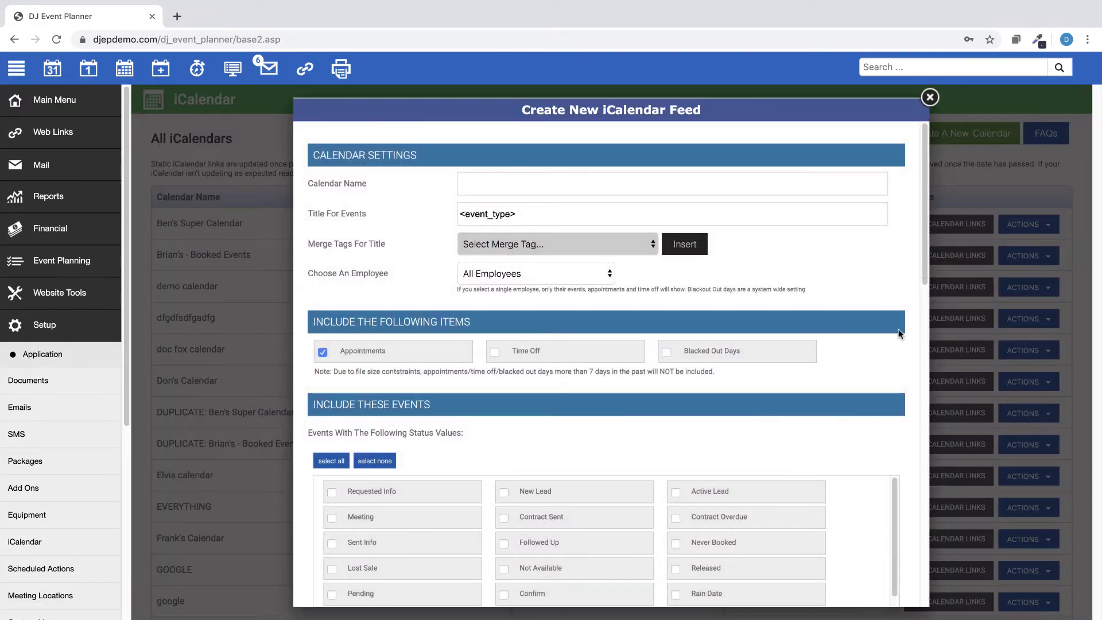
scroll(898, 330, down, 2)
scroll(899, 334, down, 2)
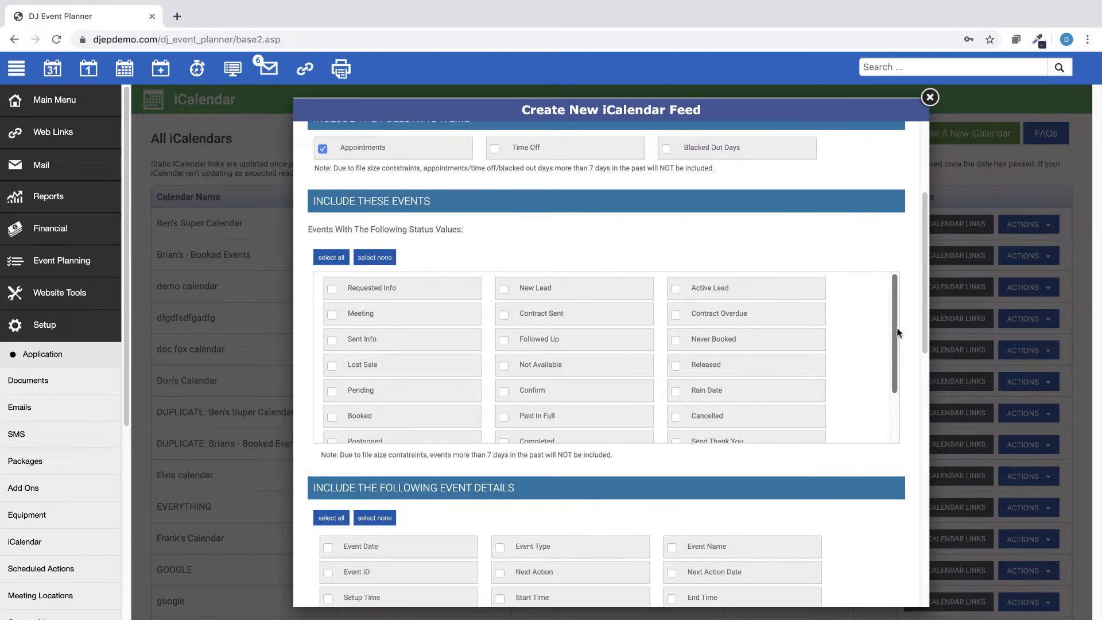
scroll(899, 333, down, 2)
scroll(816, 487, down, 4)
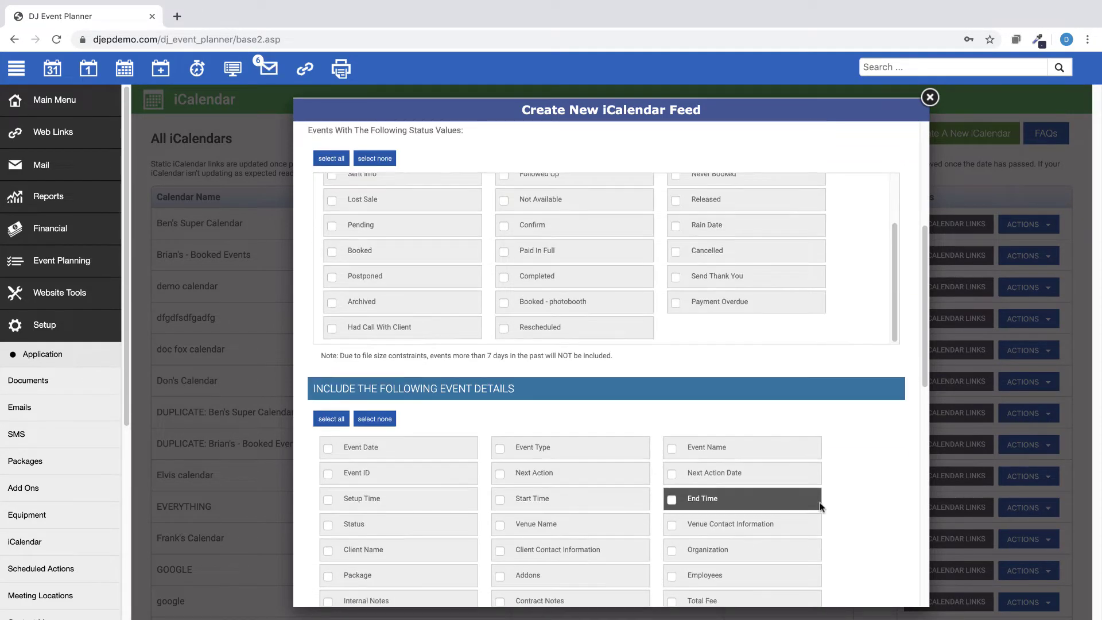
scroll(869, 437, down, 3)
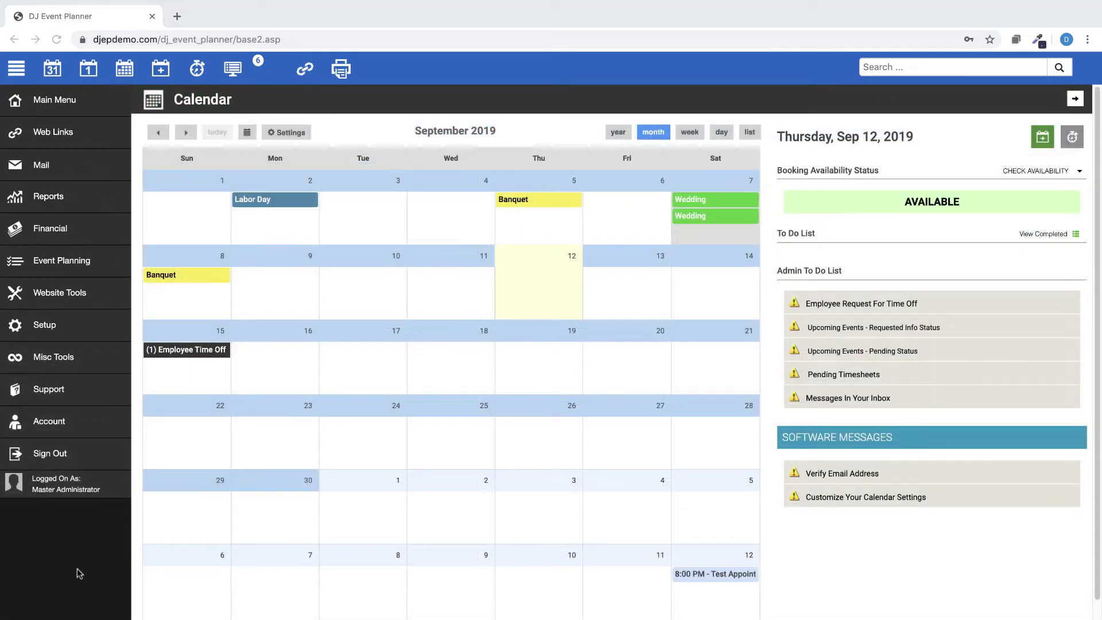
Open the Book Event booking helper and scroll through its employee, email and add-payment options
click(60, 325)
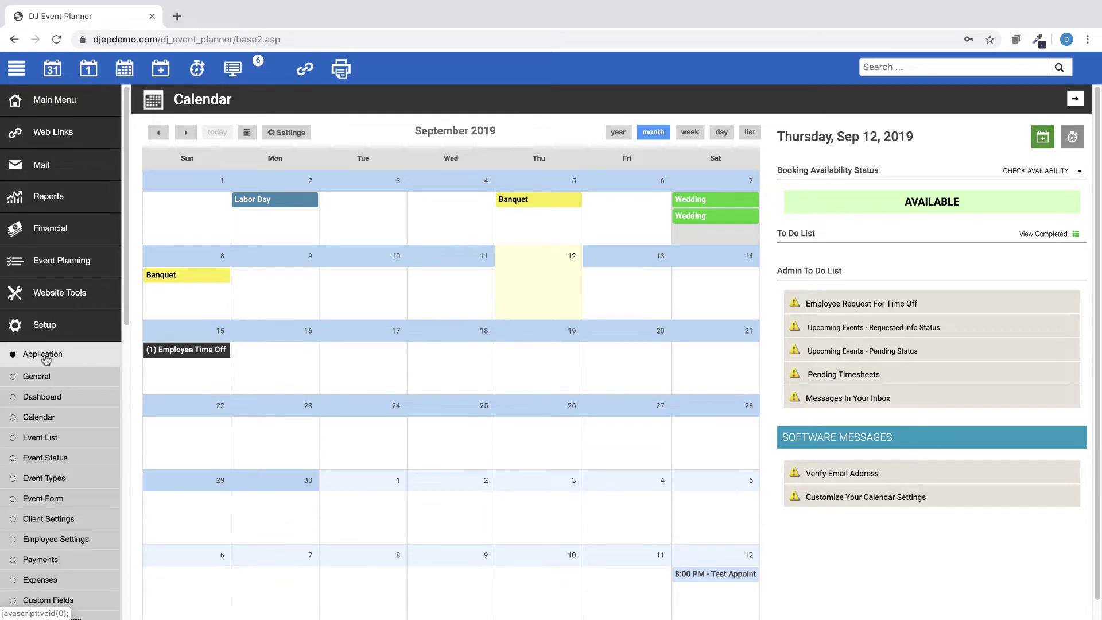
scroll(57, 437, down, 2)
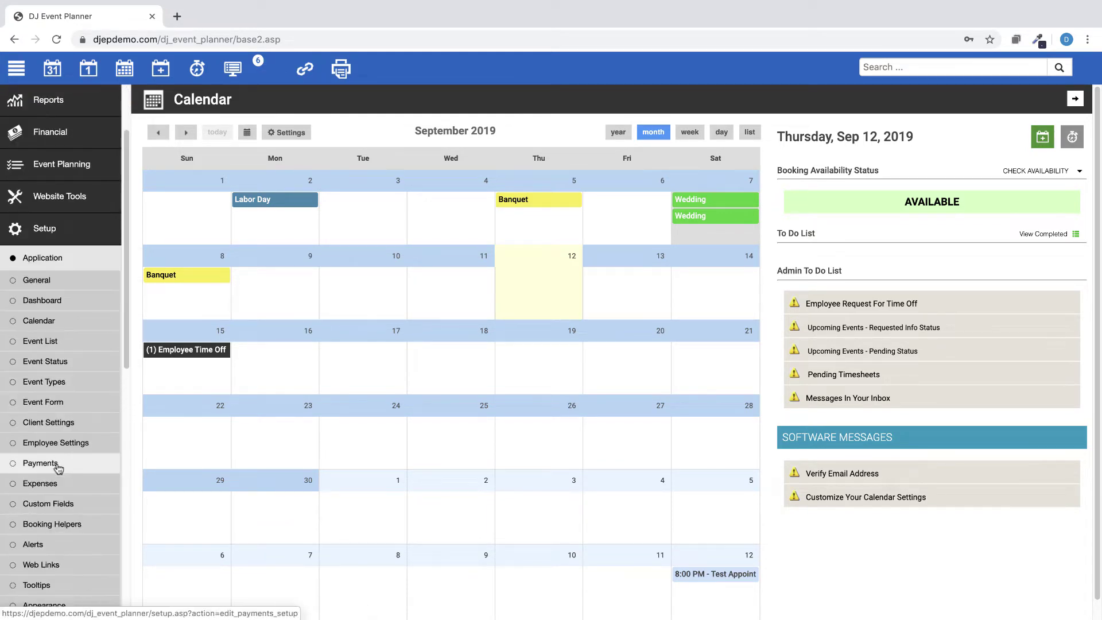
click(62, 528)
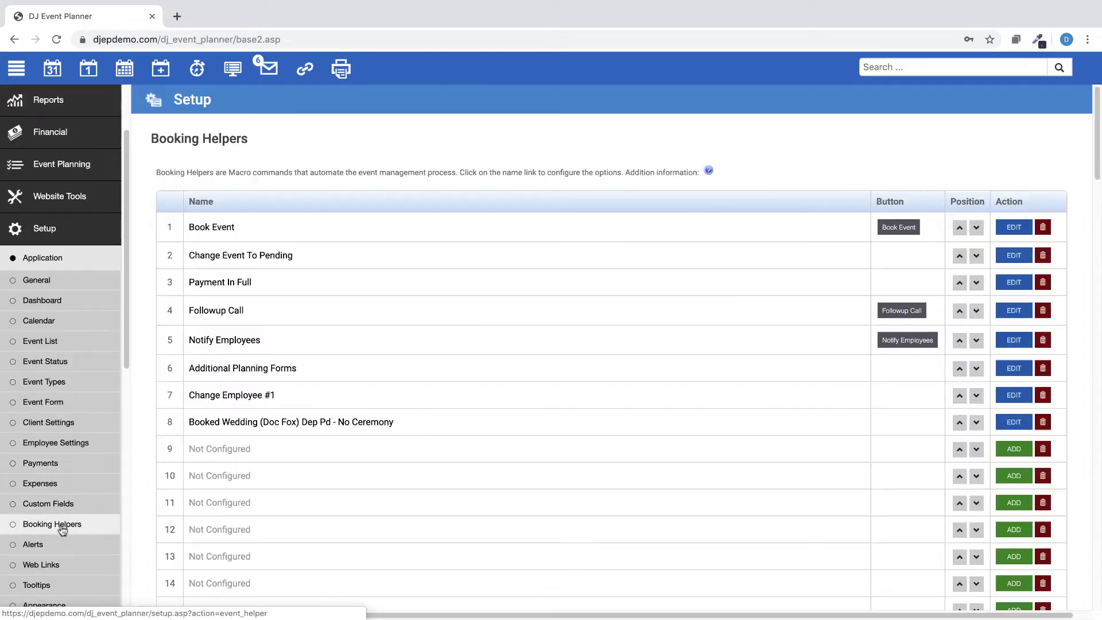
click(221, 230)
scroll(402, 264, down, 11)
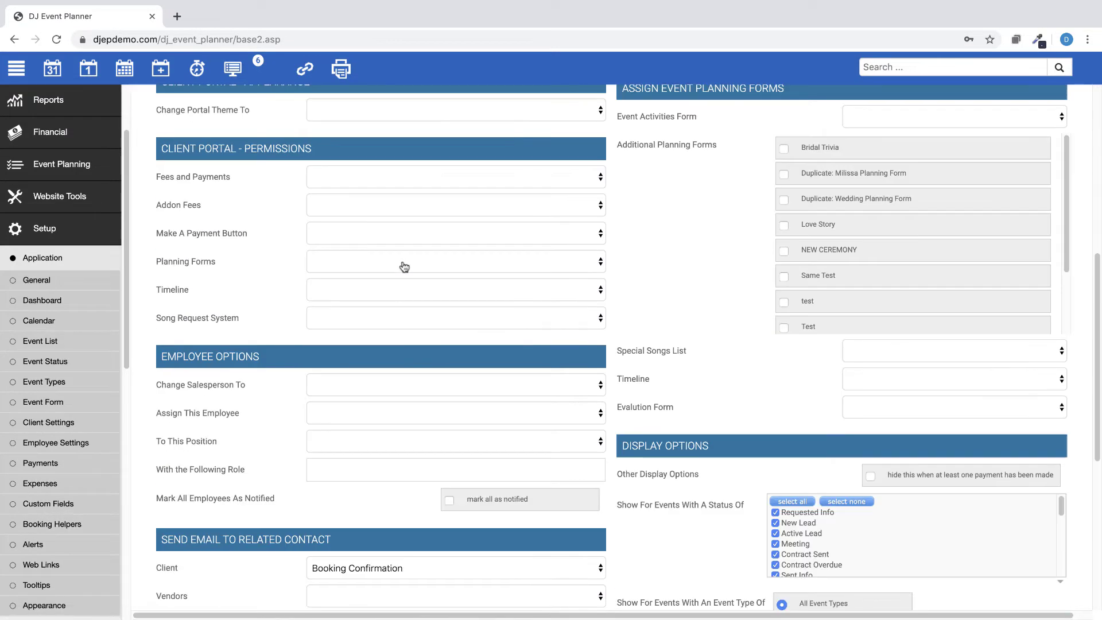
scroll(403, 262, down, 3)
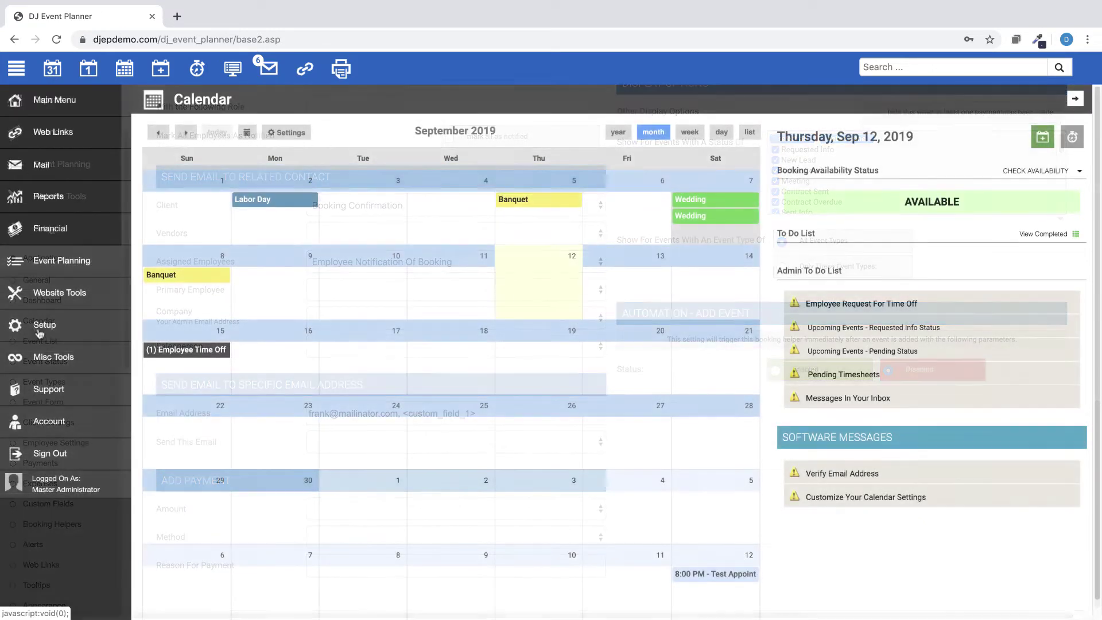
Open the Demo Email template and look through its Scheduling tab
click(40, 326)
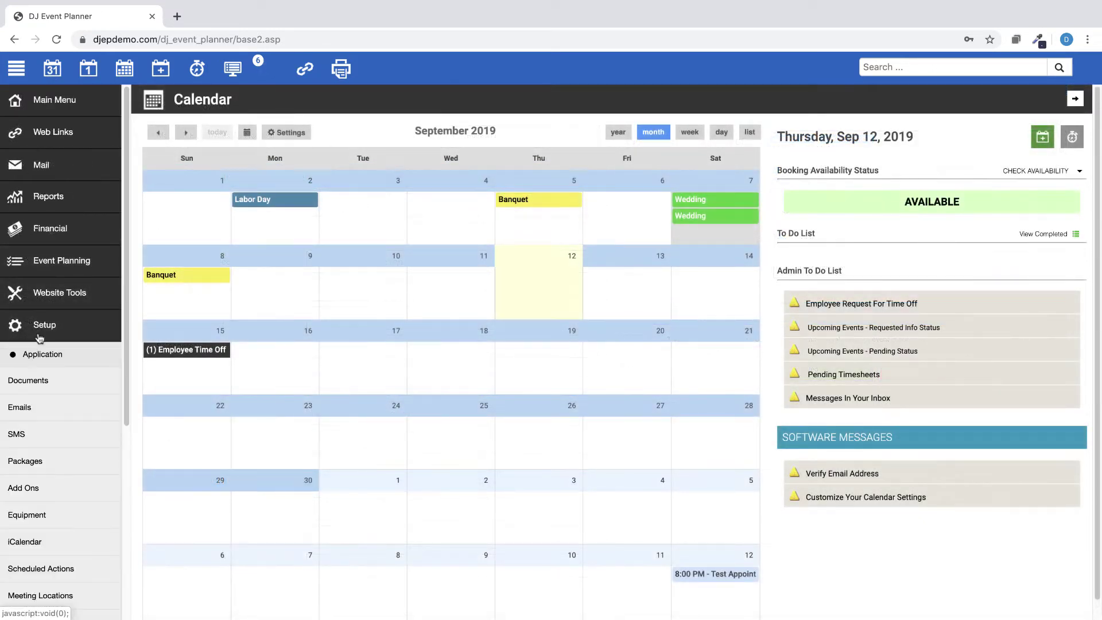
click(22, 411)
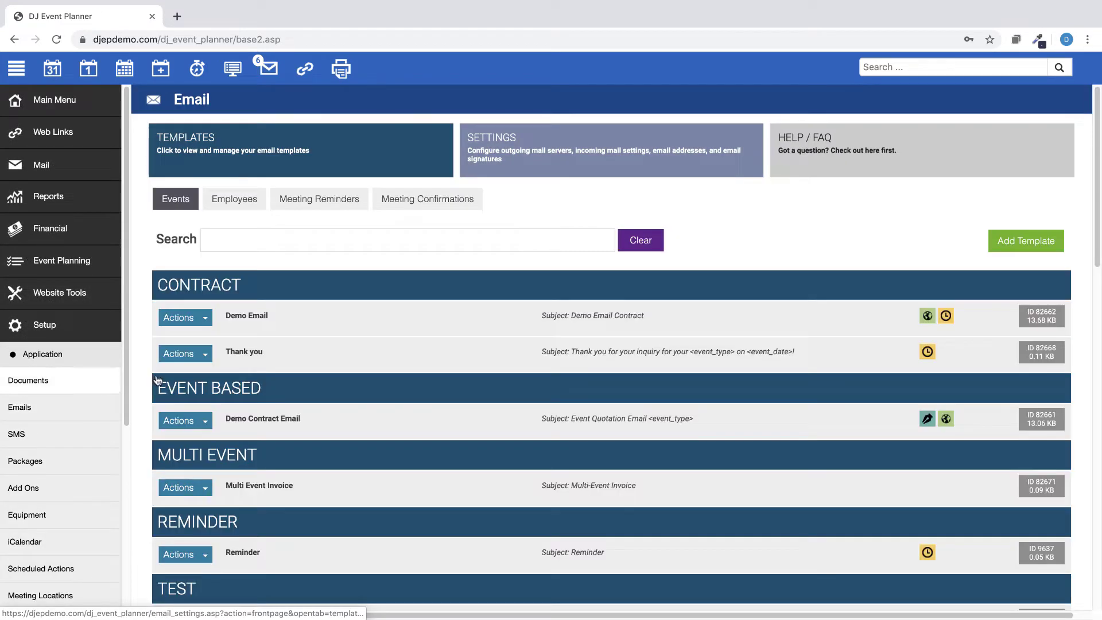
click(244, 311)
click(368, 172)
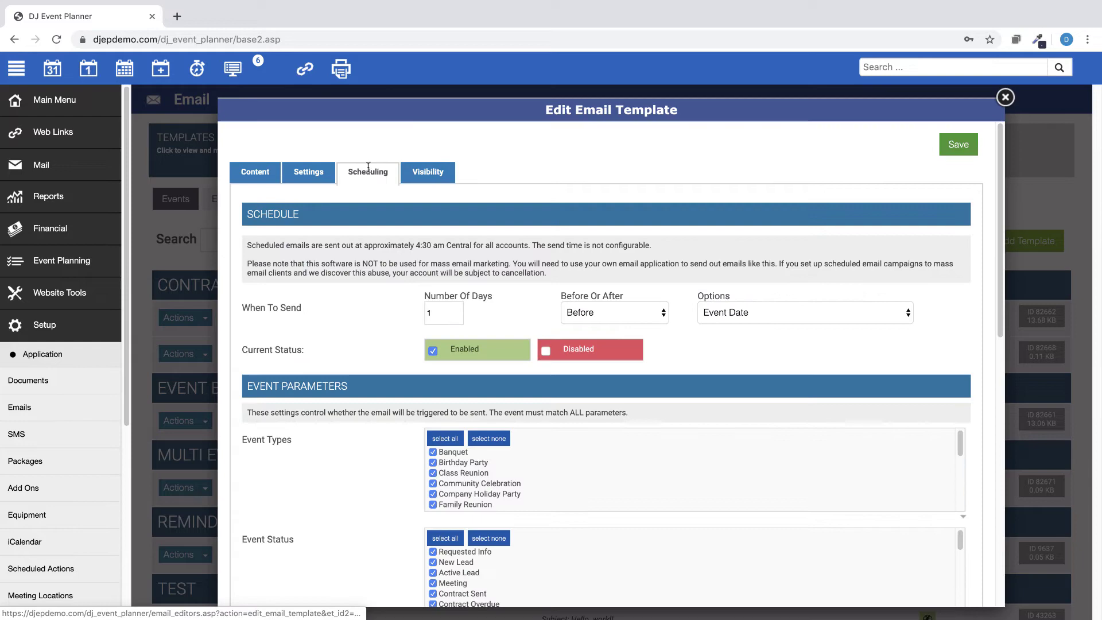
scroll(353, 447, down, 7)
scroll(352, 447, down, 3)
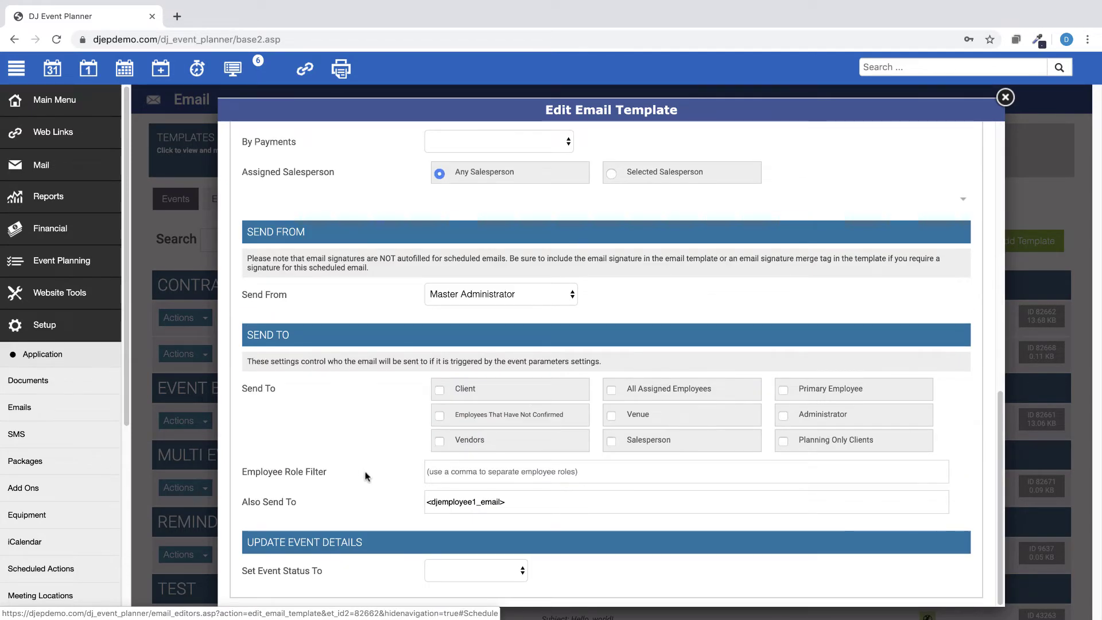
scroll(312, 505, up, 10)
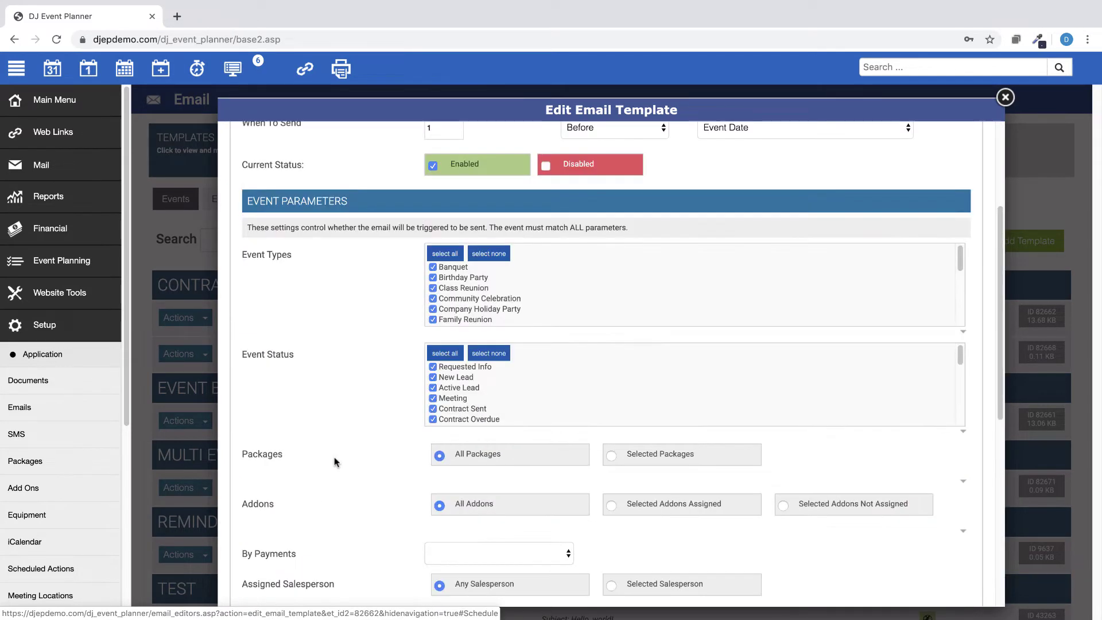
Review the template's Settings tab for autofill, attachment and after-sending options
click(313, 174)
scroll(412, 502, down, 2)
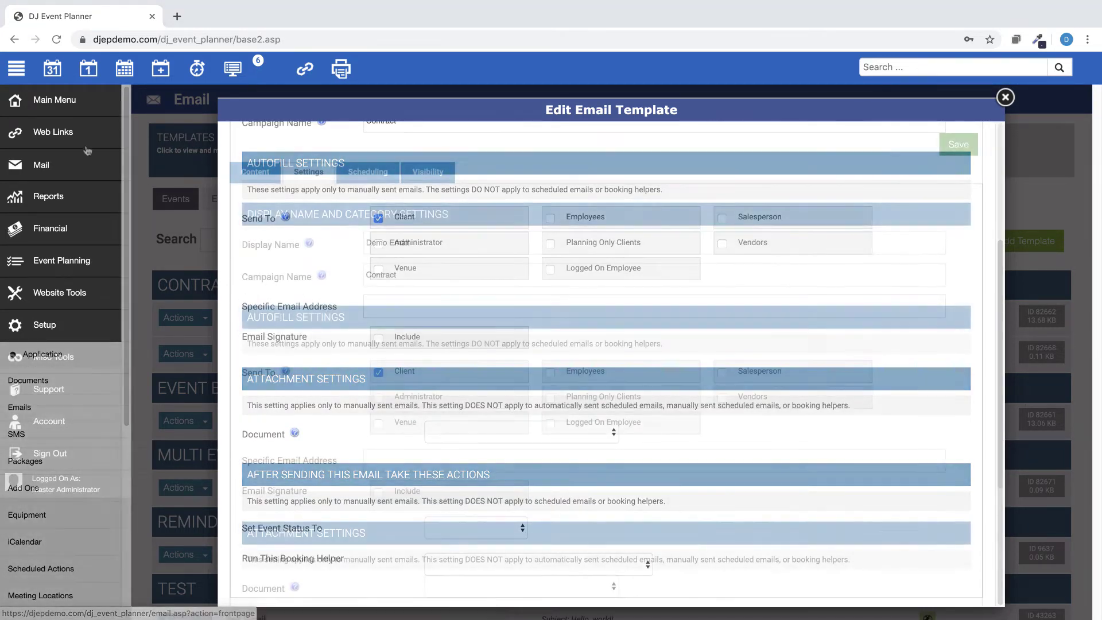
scroll(586, 386, down, 3)
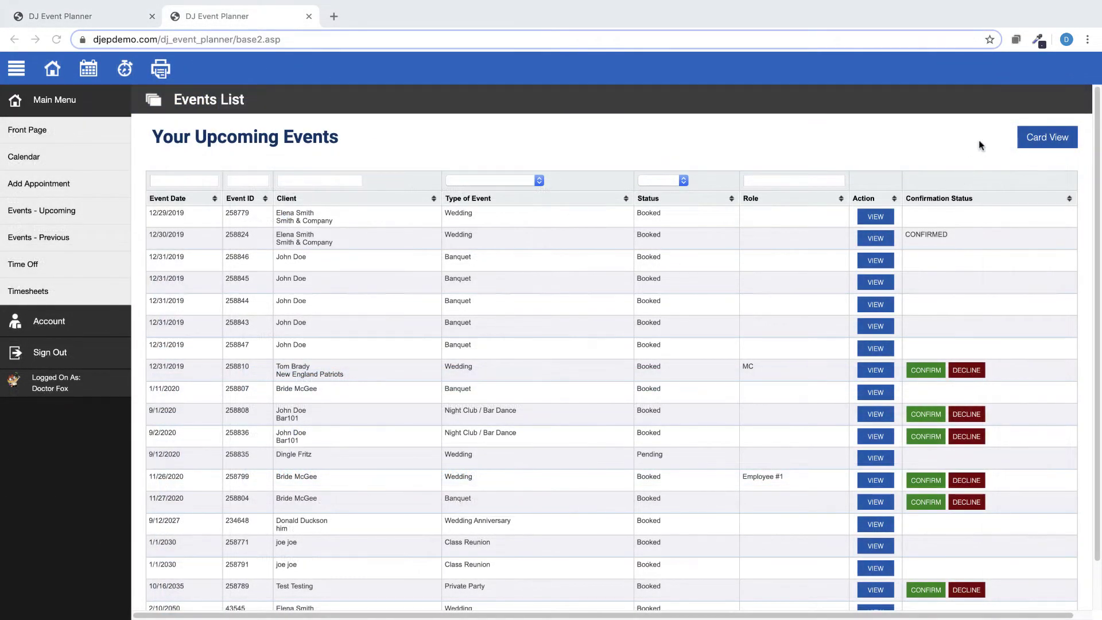
click(1036, 145)
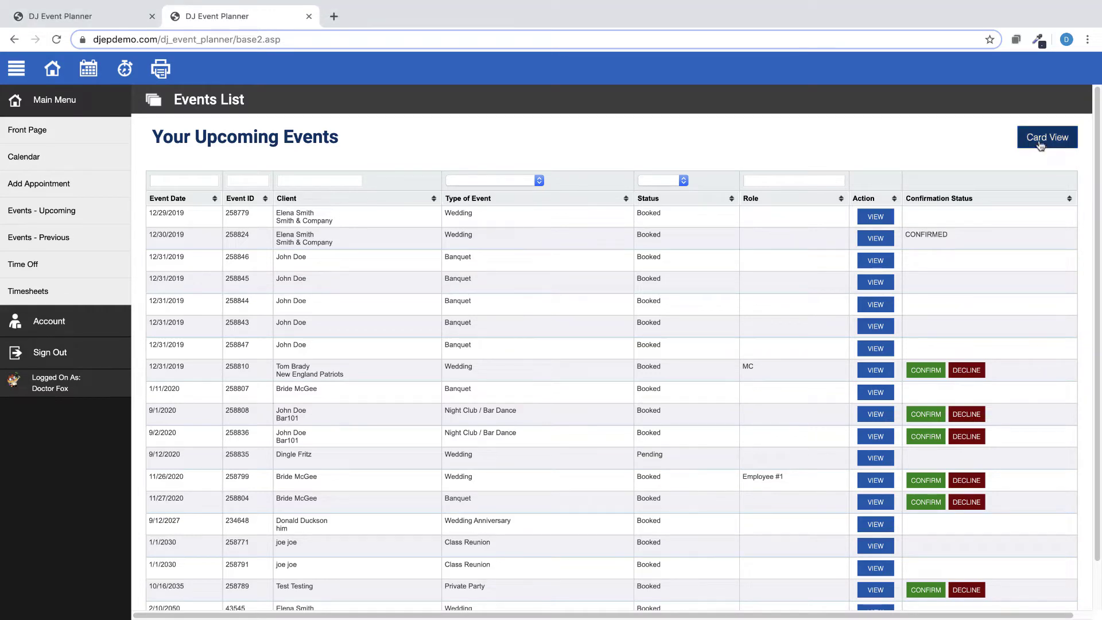
scroll(598, 361, down, 10)
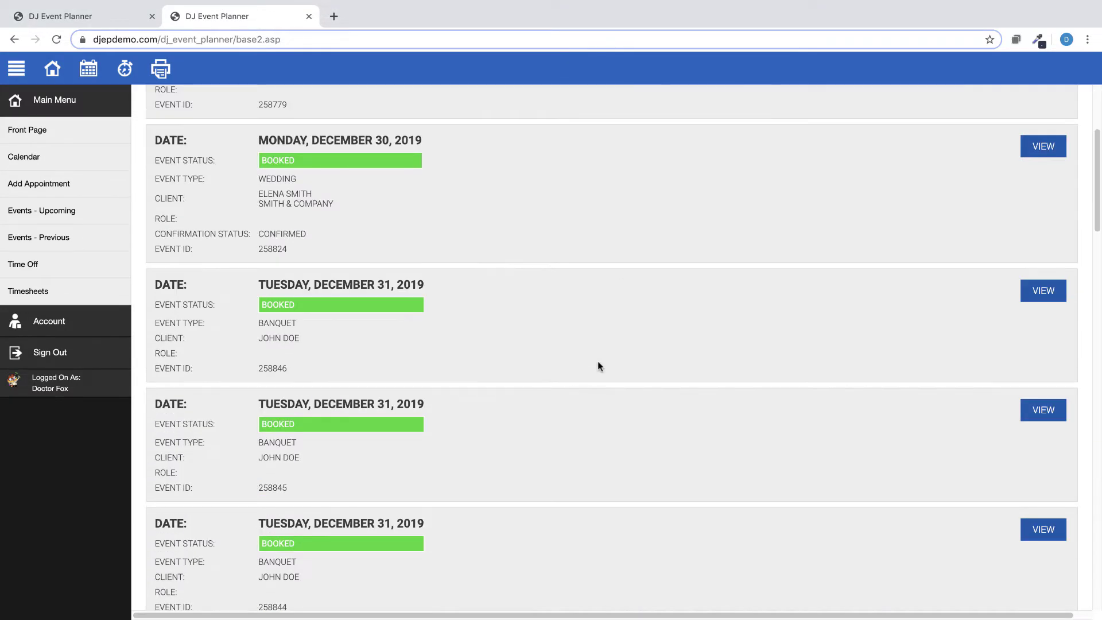
scroll(598, 361, up, 7)
scroll(598, 366, up, 3)
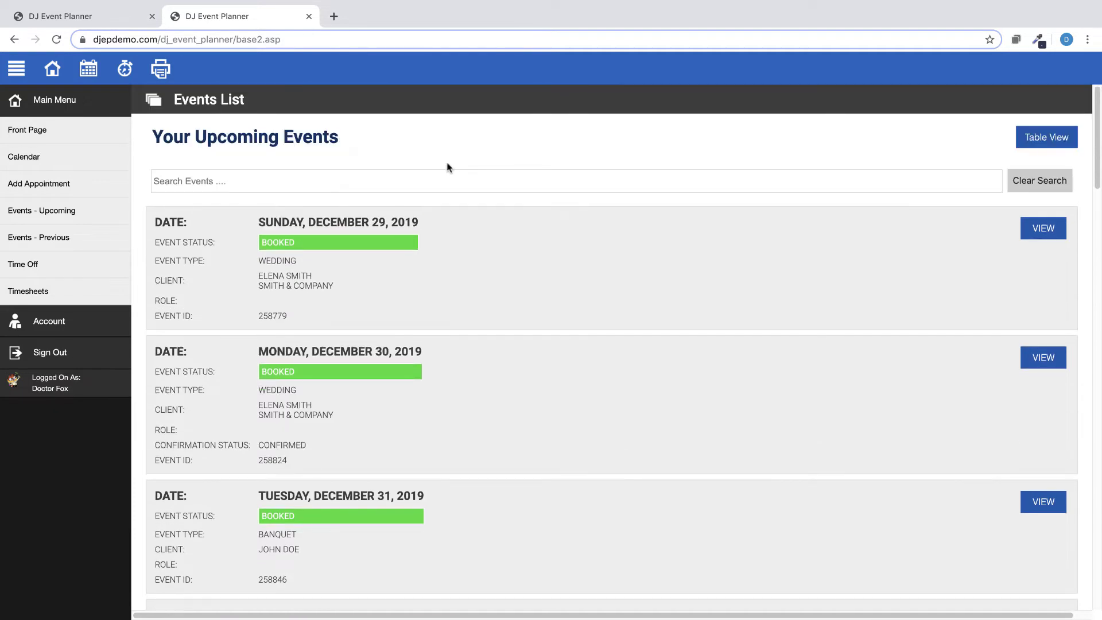
click(1036, 144)
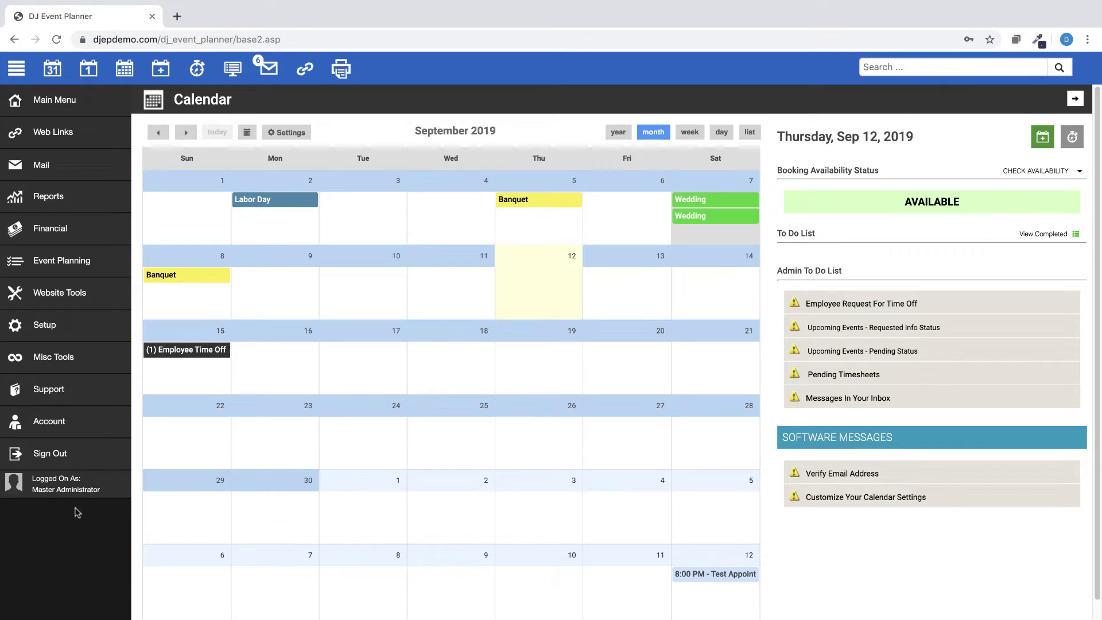
Open the sample html error template from the Employees email templates
click(49, 325)
click(29, 409)
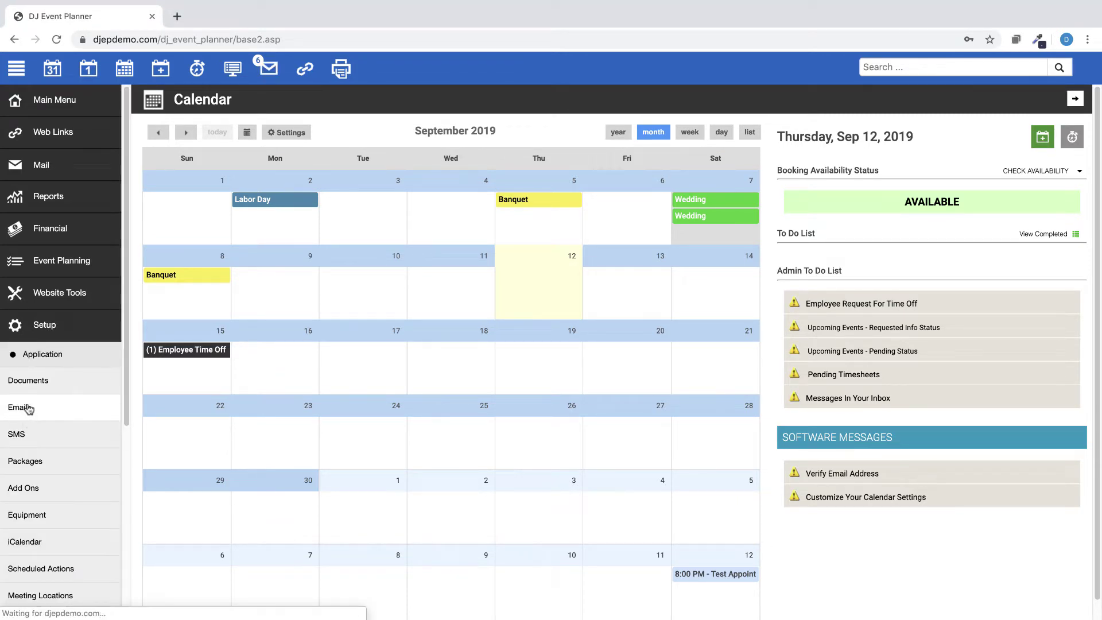
click(241, 200)
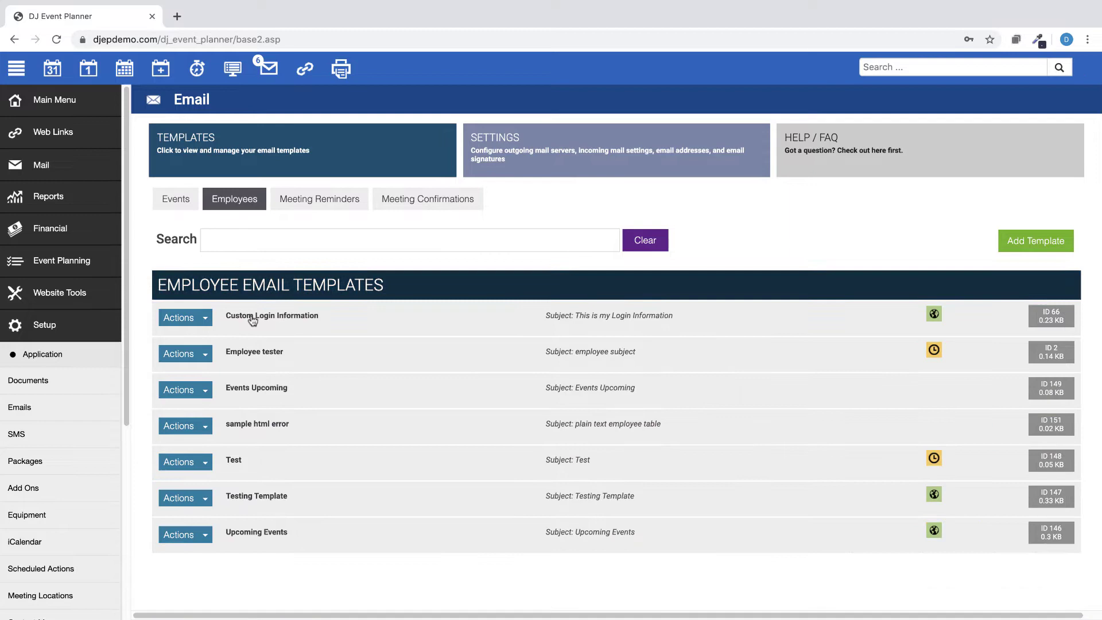
click(264, 425)
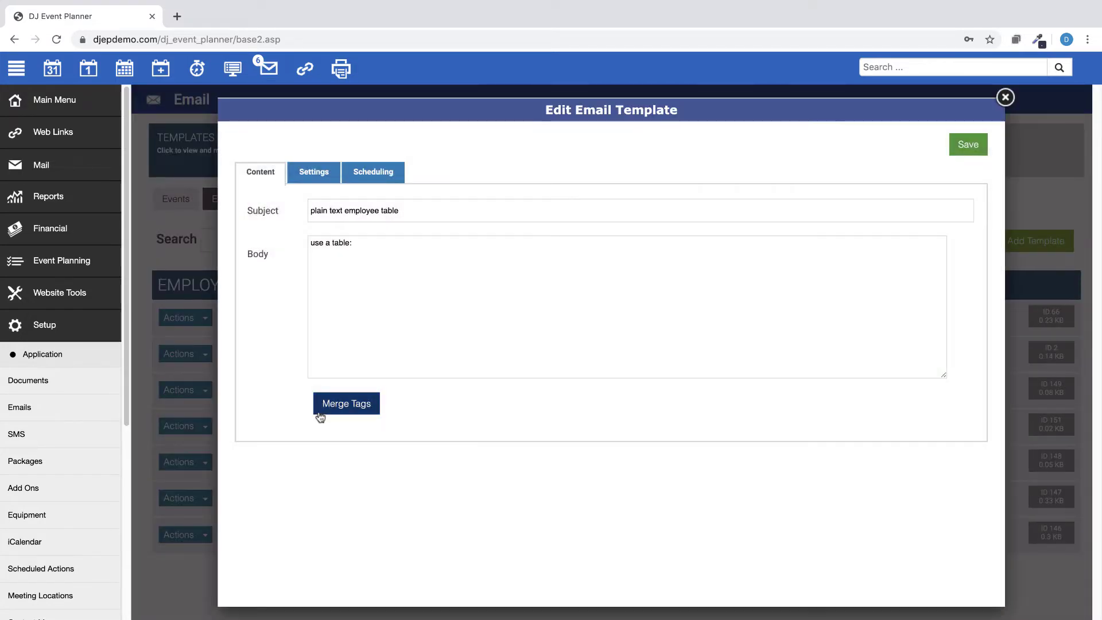
Insert the Upcoming Event List: Date, Type, Status, Location merge tag into the body and save
click(333, 410)
click(370, 489)
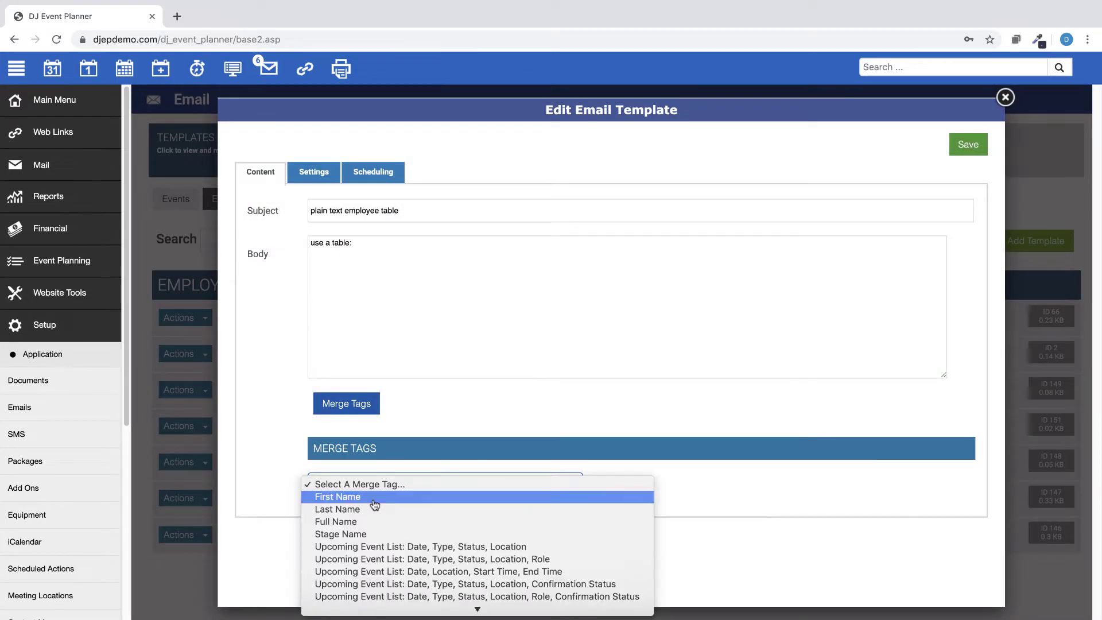
click(380, 546)
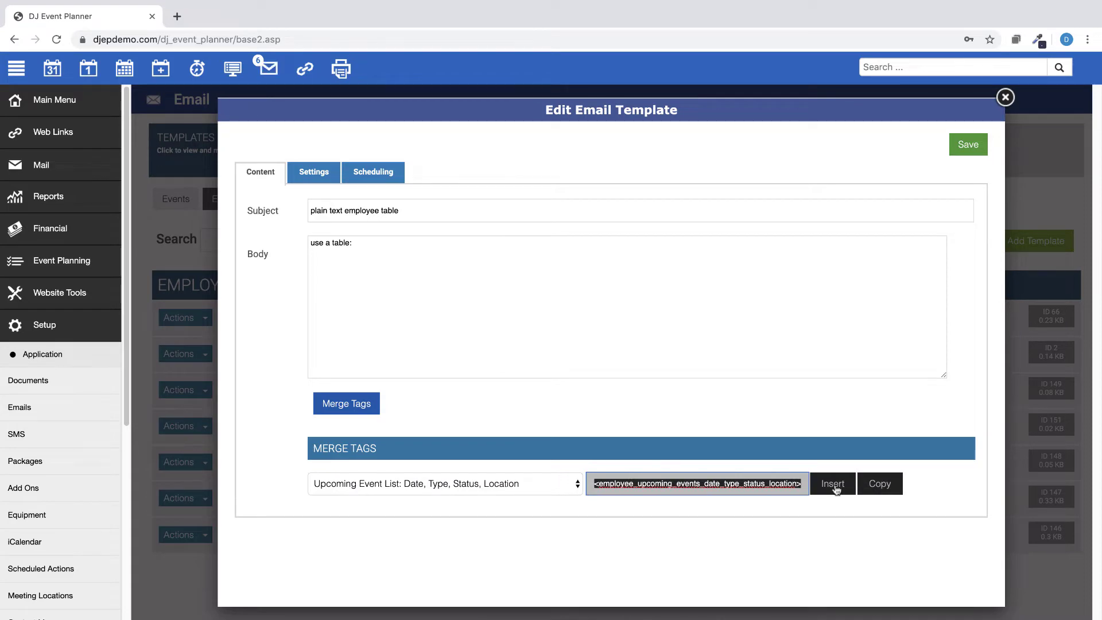
click(833, 486)
click(959, 151)
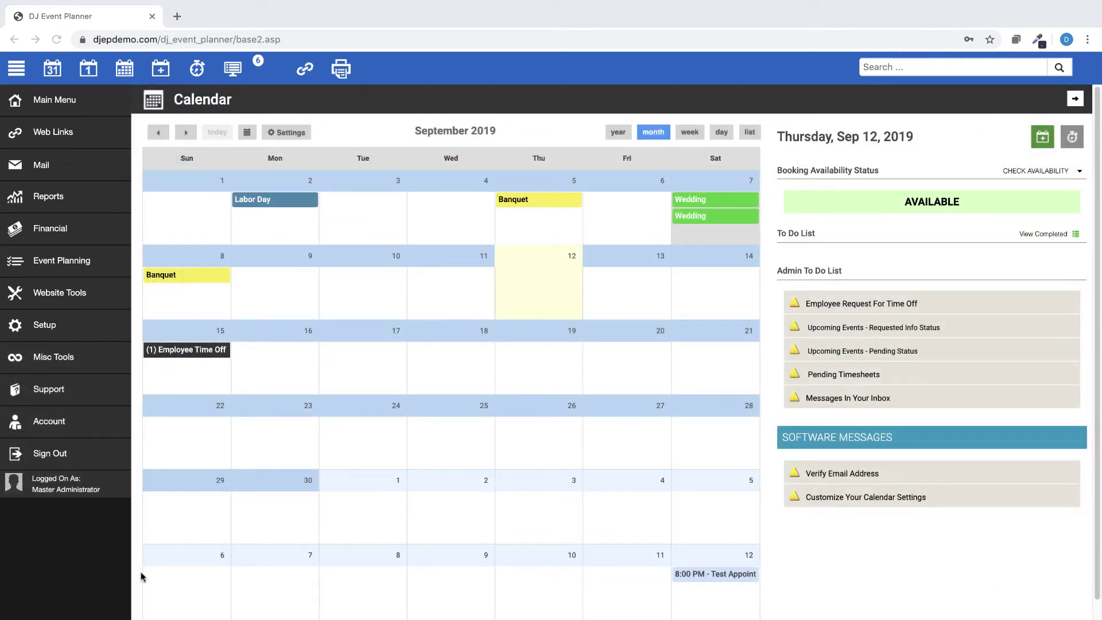
Open the Employees list, expand one employee, and view then close their Quick Edit form
click(67, 102)
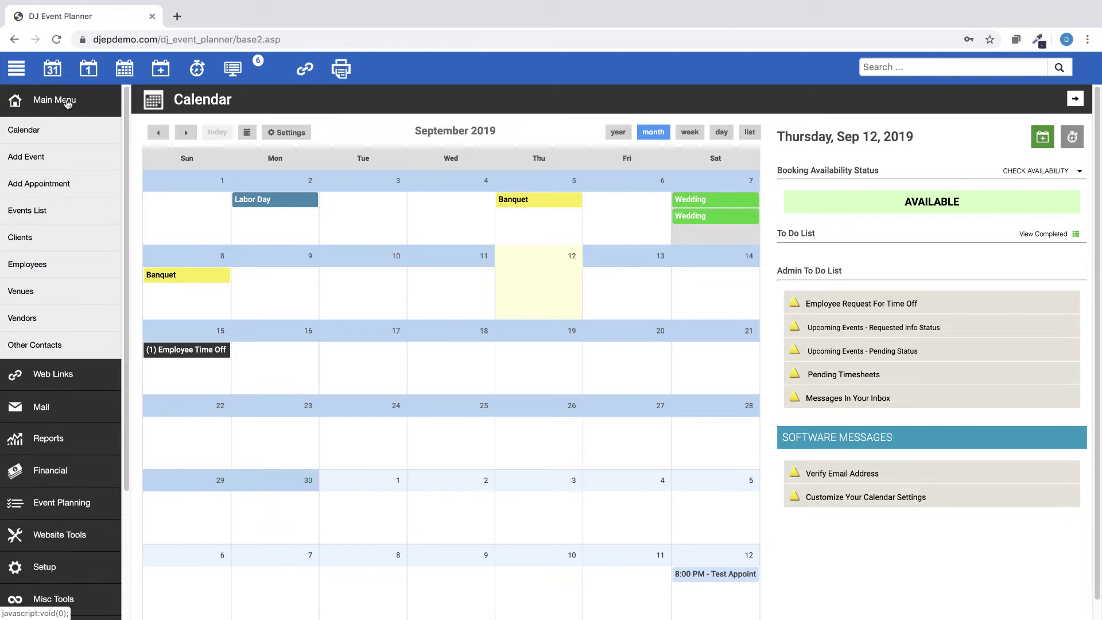
click(40, 266)
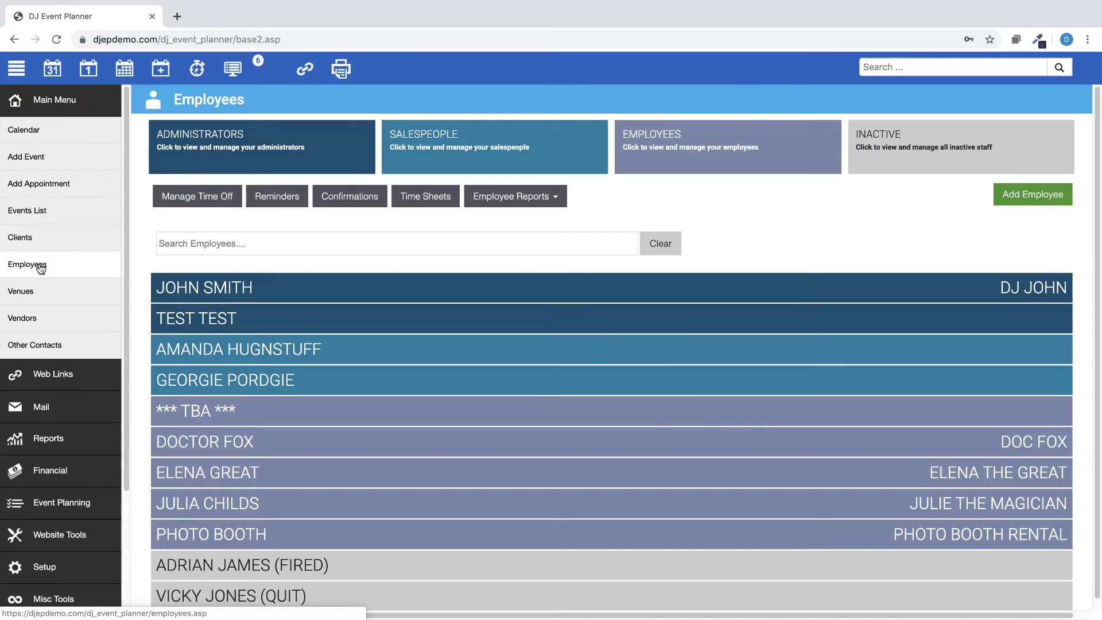
click(403, 441)
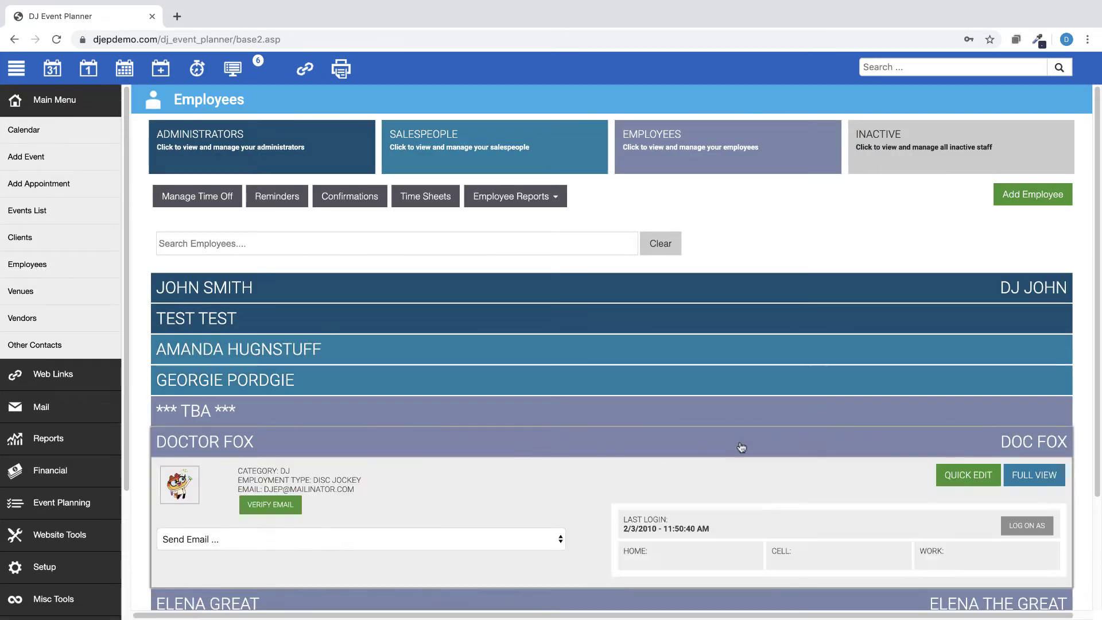
click(984, 479)
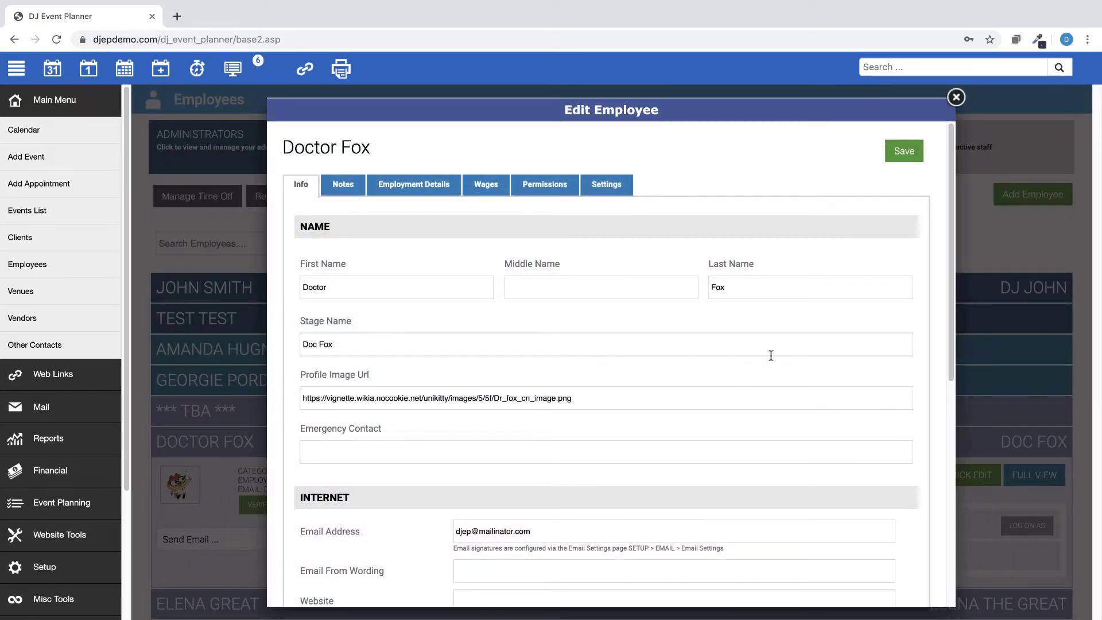
click(956, 99)
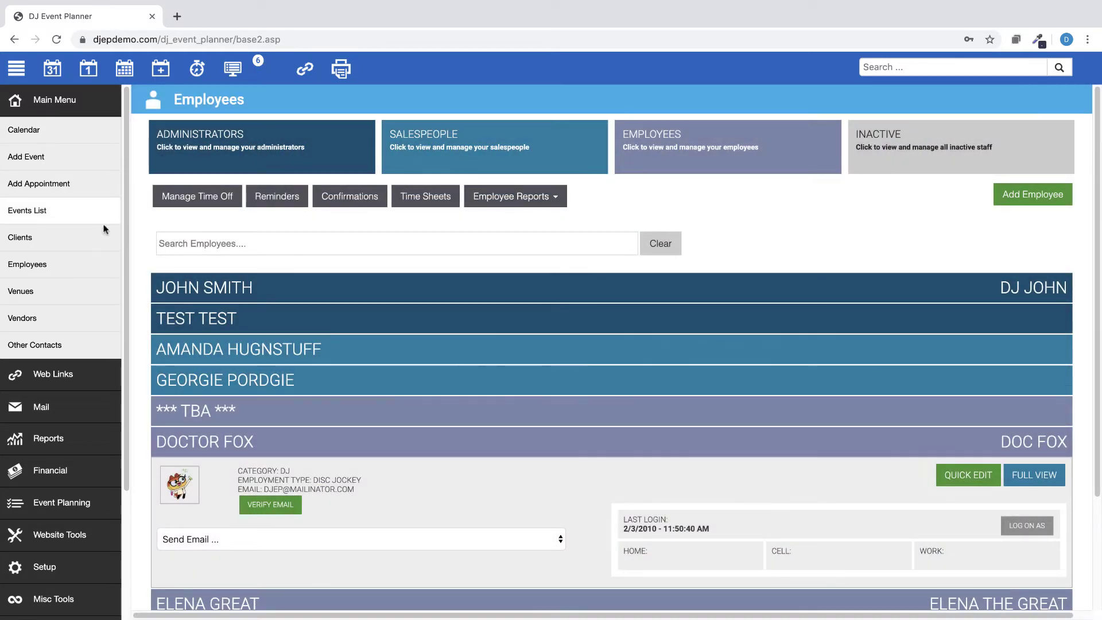
Open the Pending Payments report under Financial > Payments
click(34, 267)
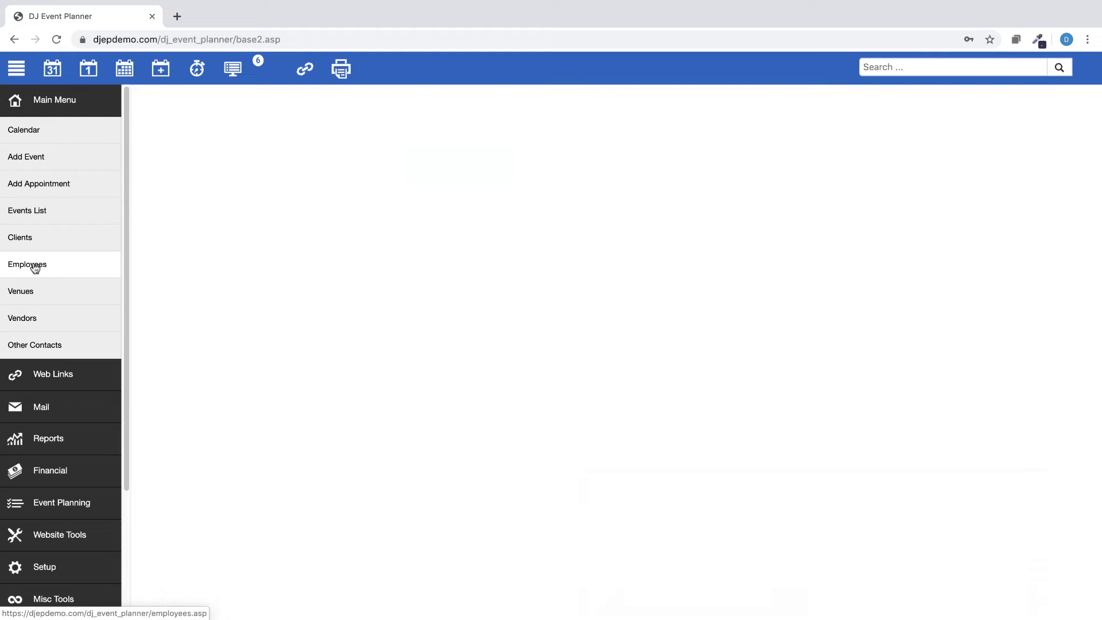
click(52, 229)
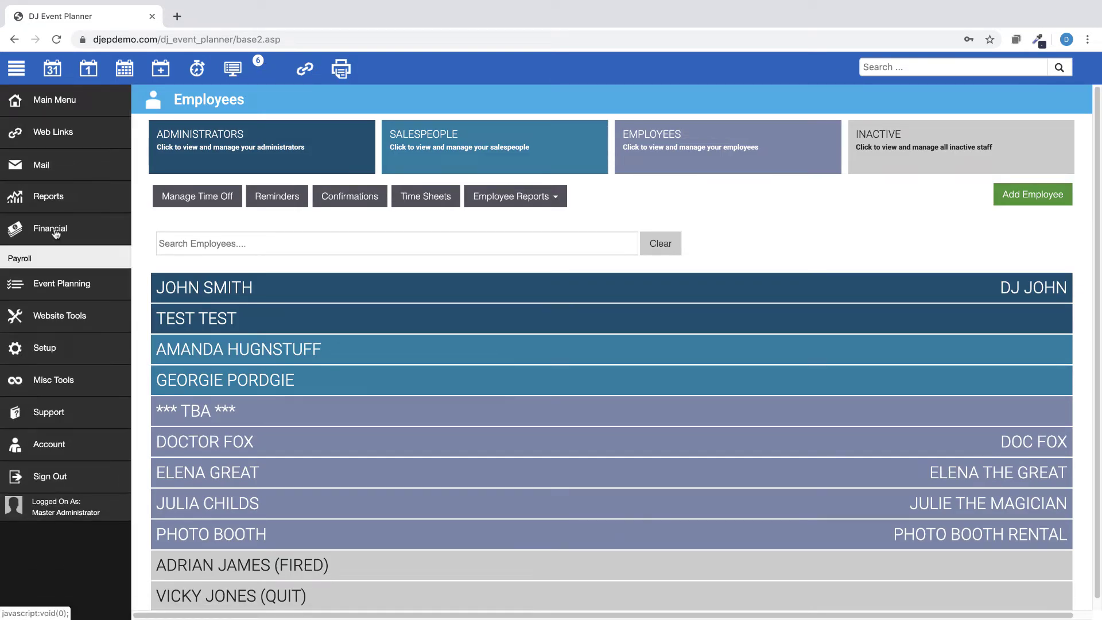
click(43, 289)
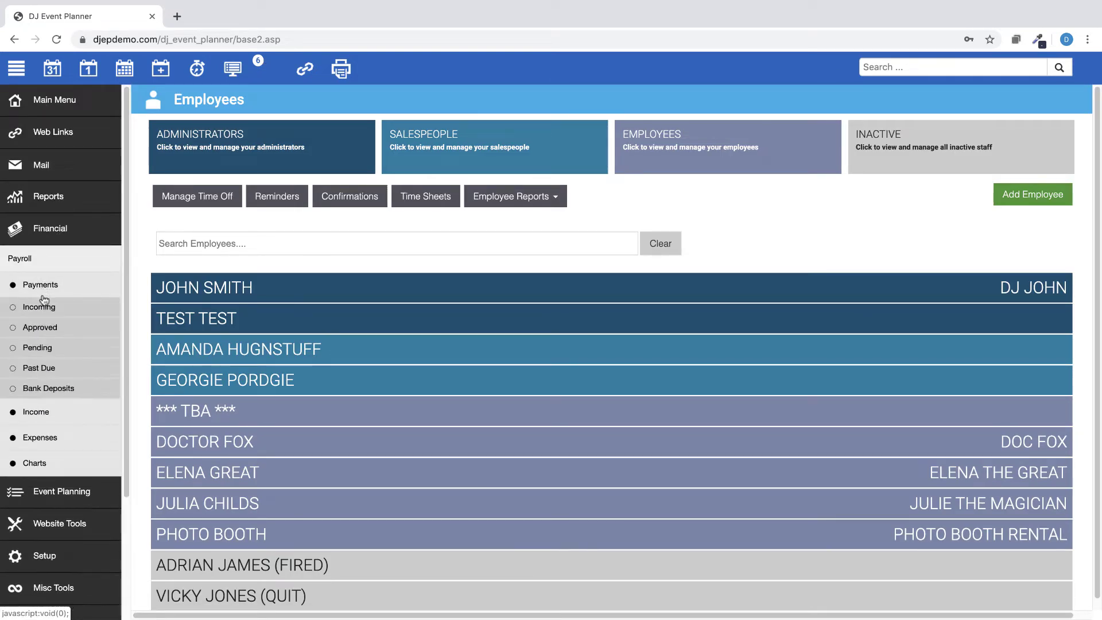
click(34, 349)
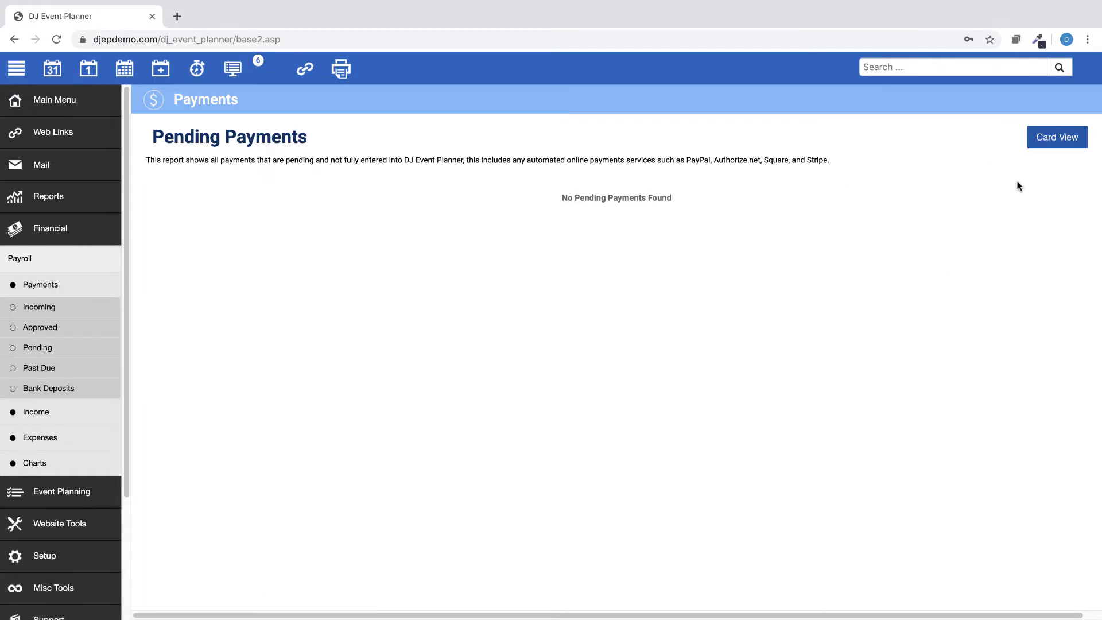
Switch Pending Payments to Table View and back to Card View, then collapse Financial
click(1059, 140)
click(1058, 140)
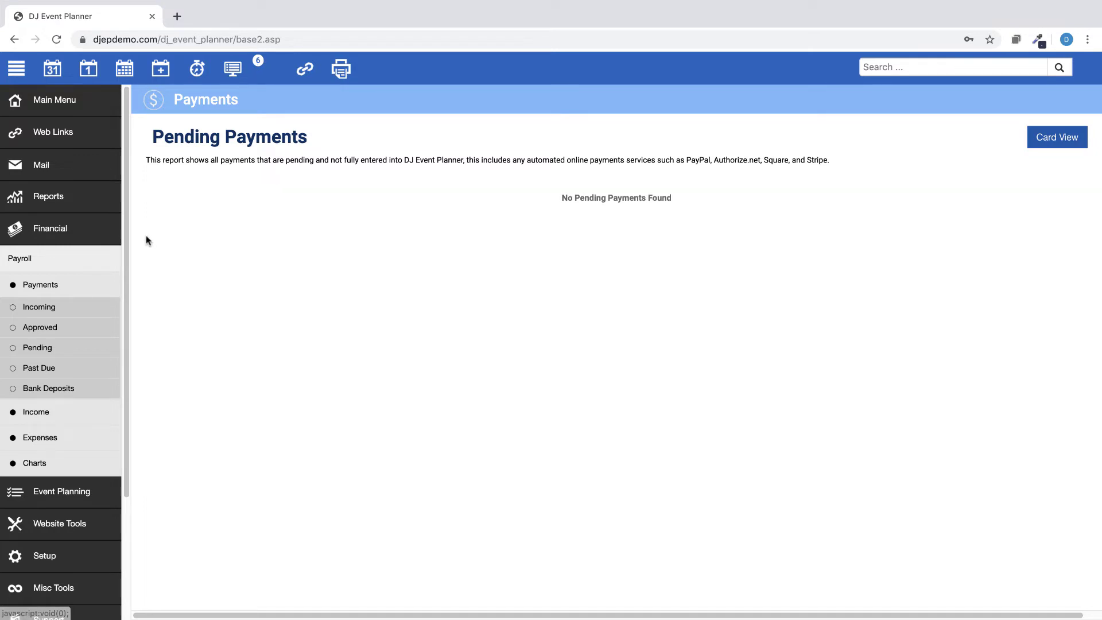
click(57, 232)
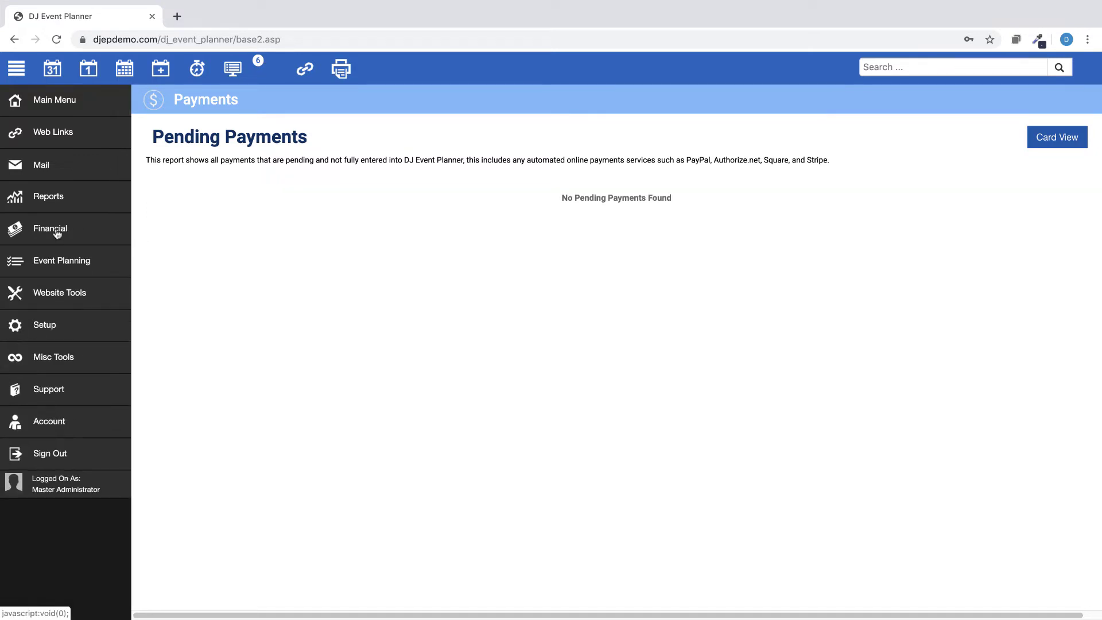
Enable Assign Pending Payments in the salesperson employee's Quick Edit permissions
click(54, 102)
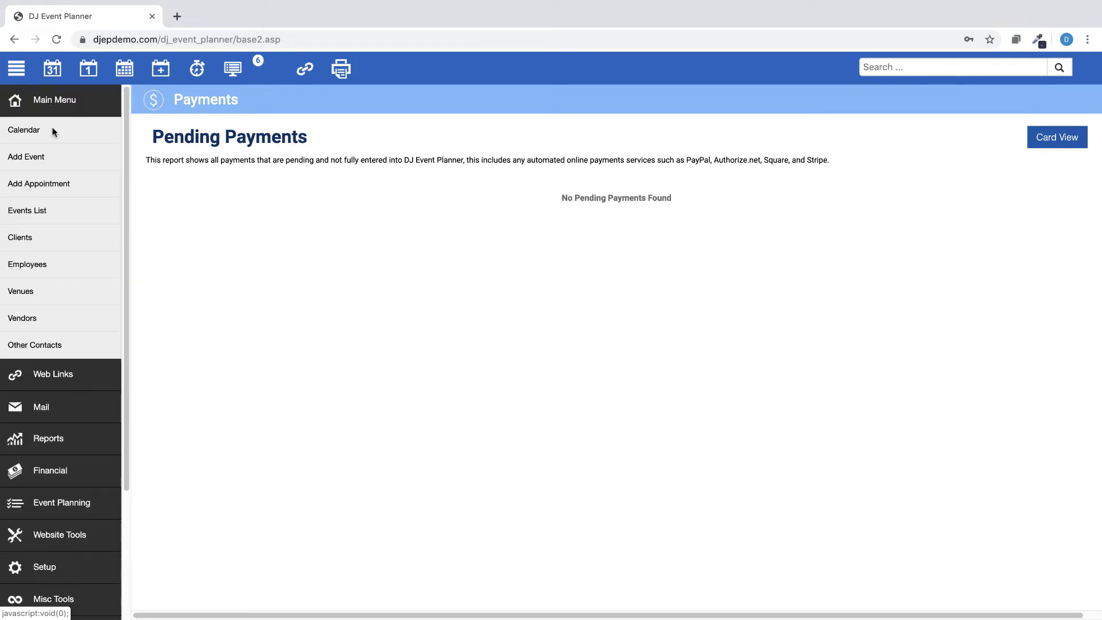
click(38, 269)
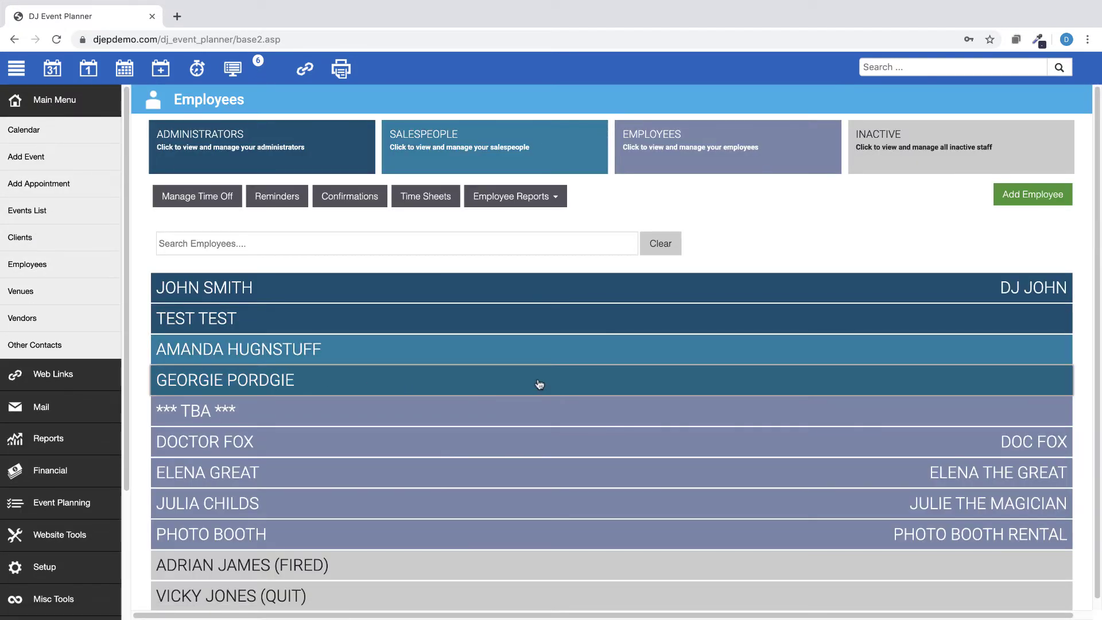
click(651, 394)
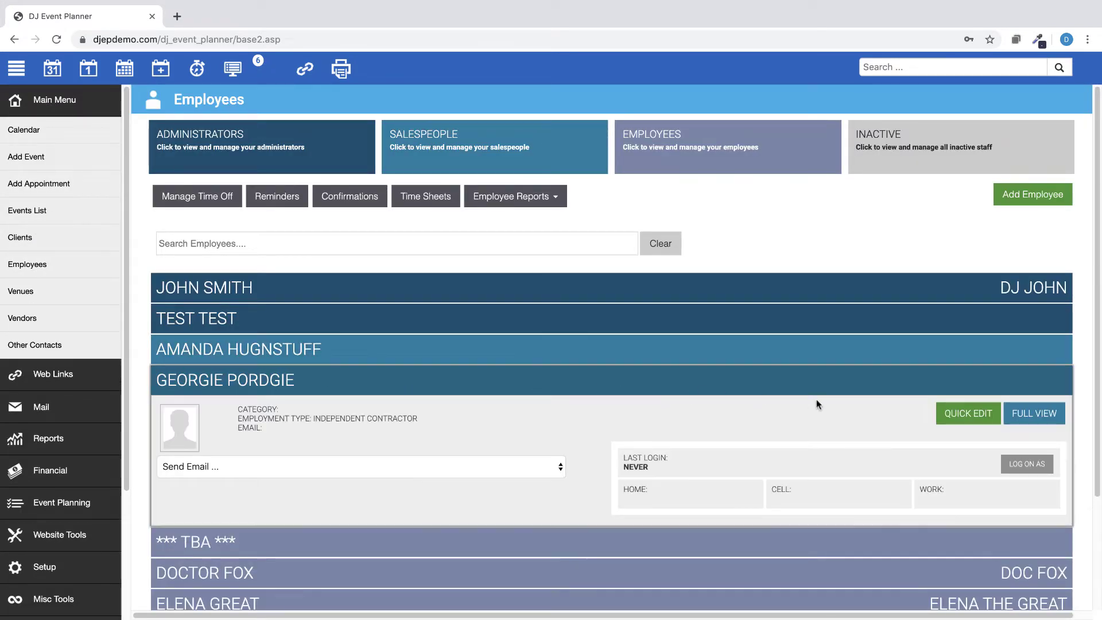
click(968, 414)
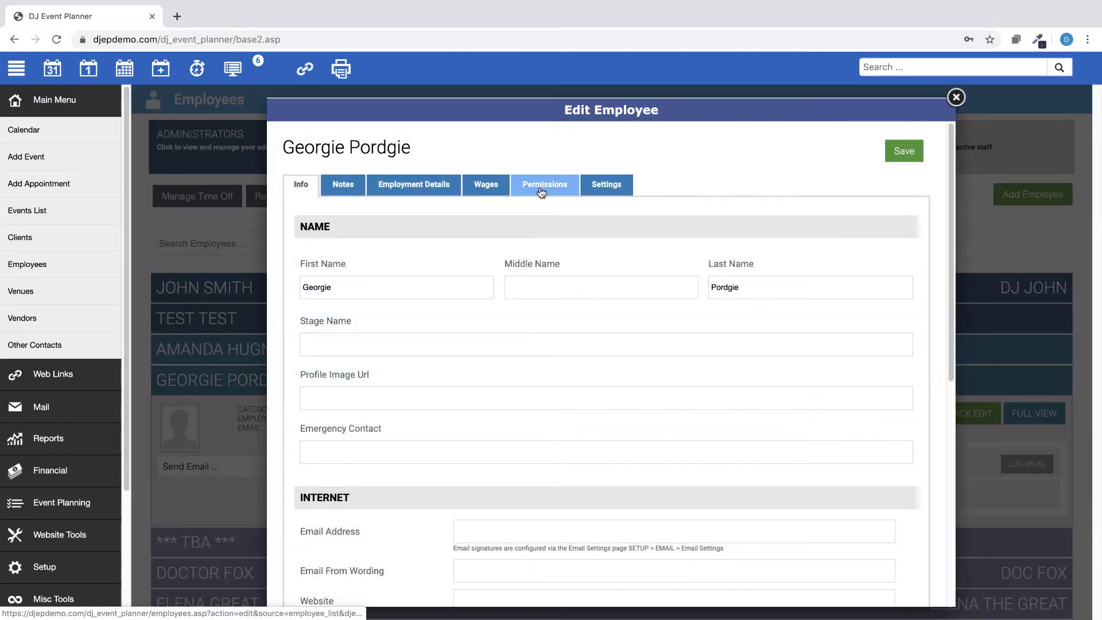
click(542, 191)
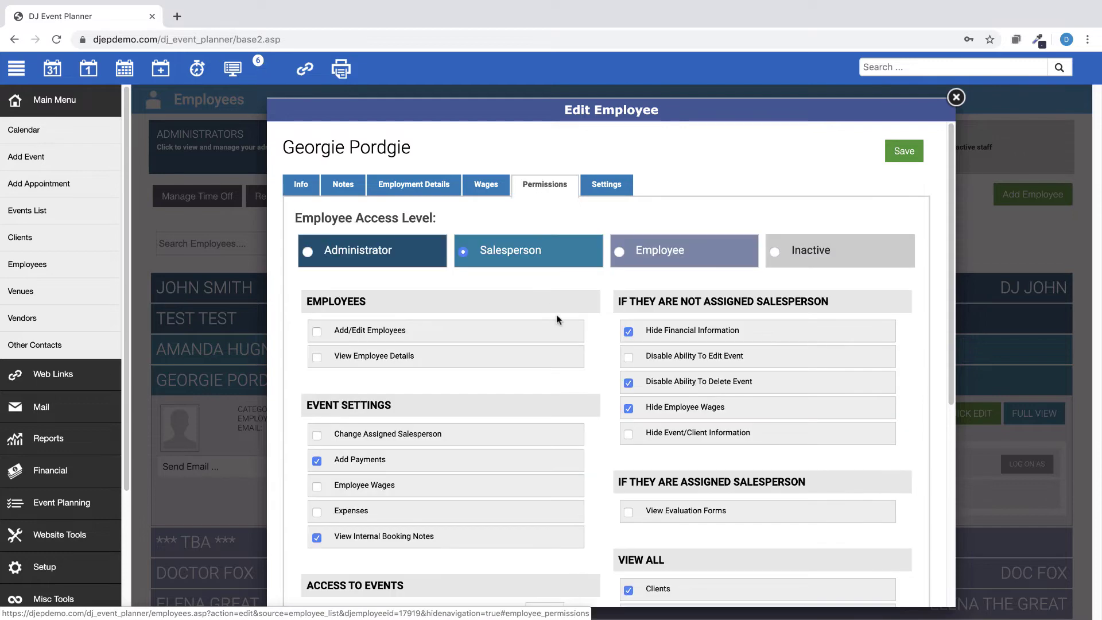
scroll(574, 318, down, 6)
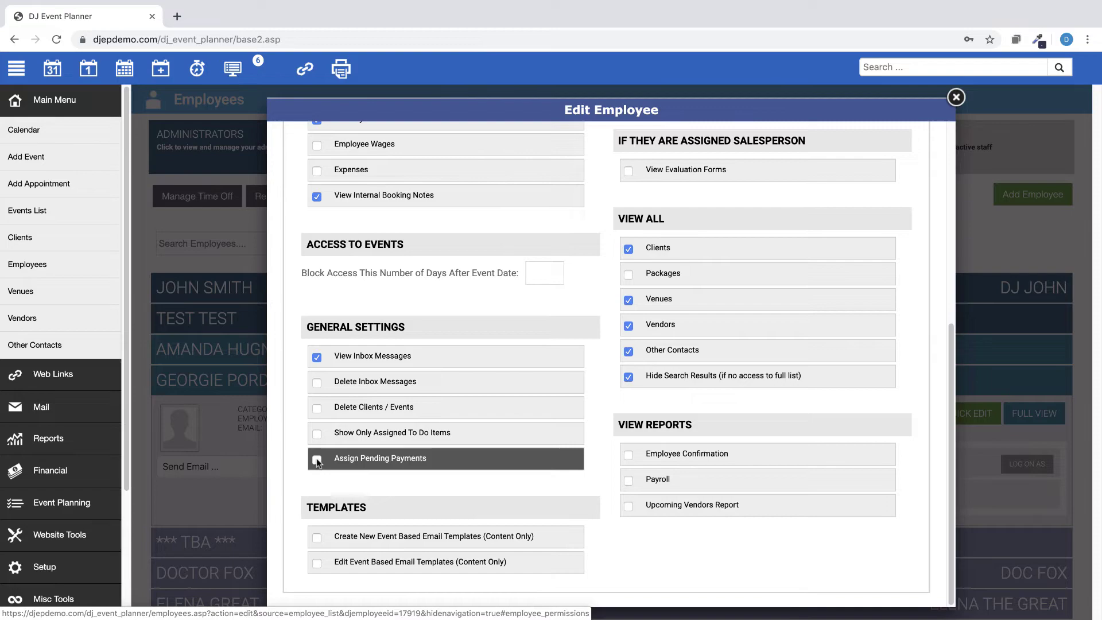
click(316, 459)
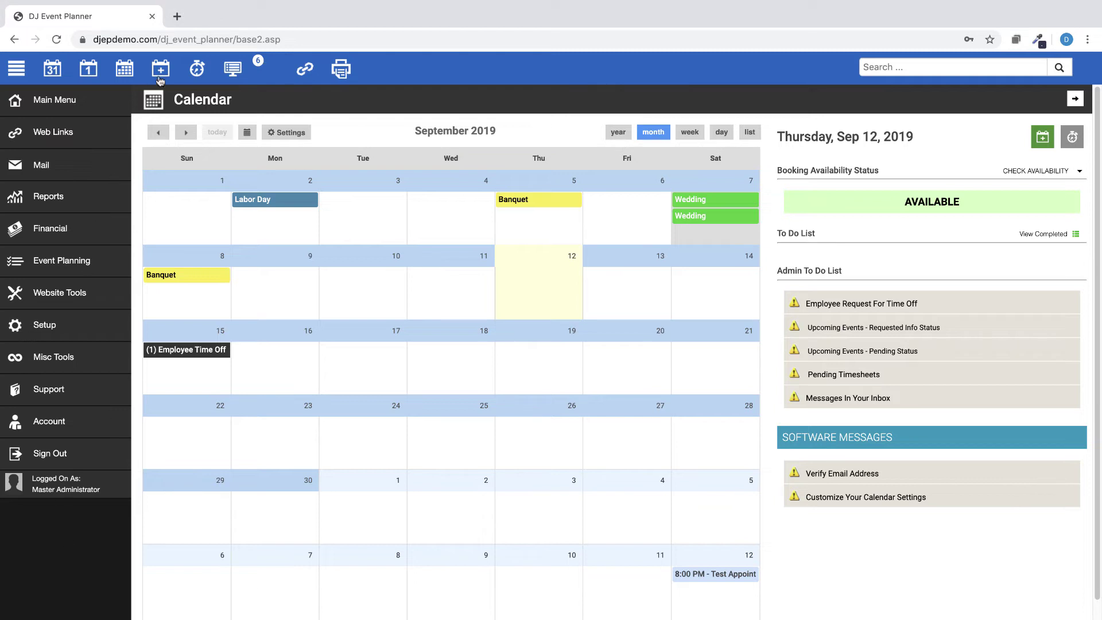
Open the 9/12/2020 event from the Event List and edit its Financials
click(232, 71)
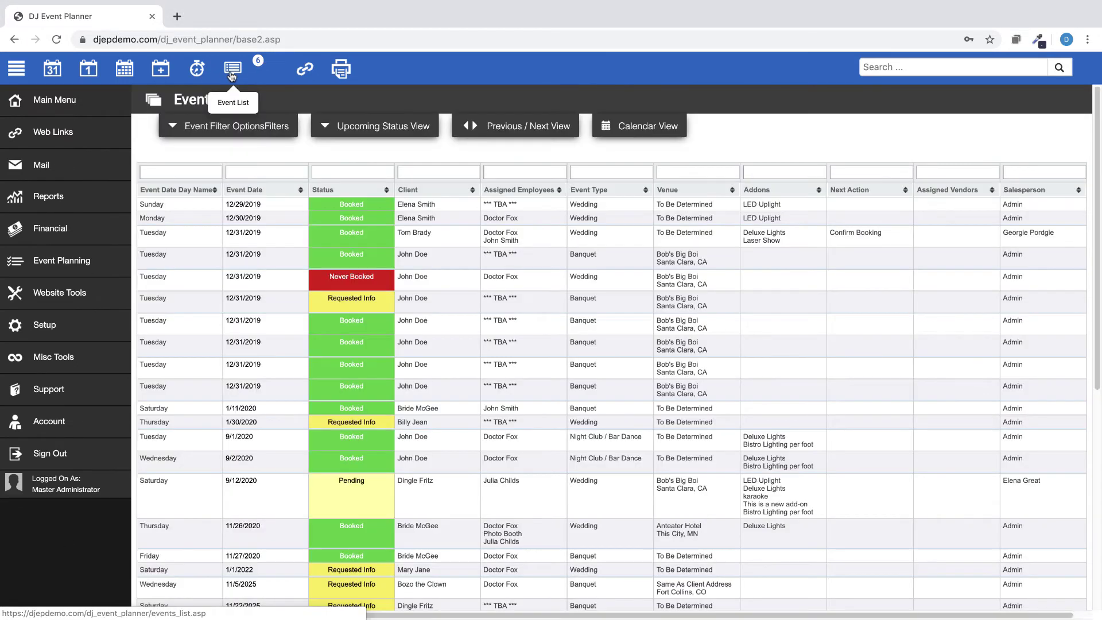
click(340, 502)
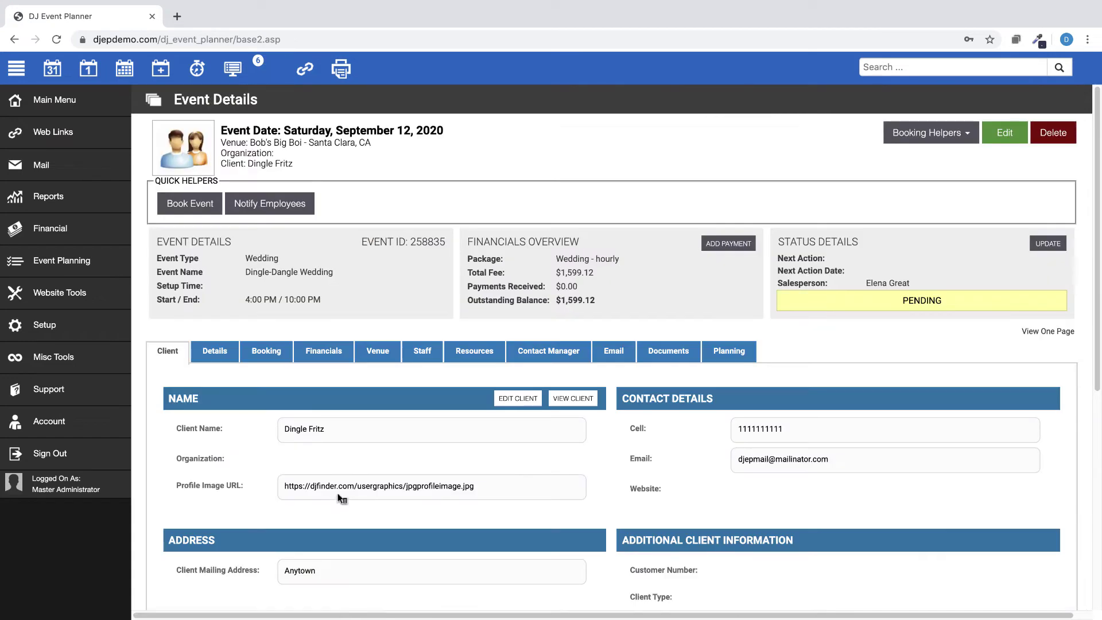
click(323, 351)
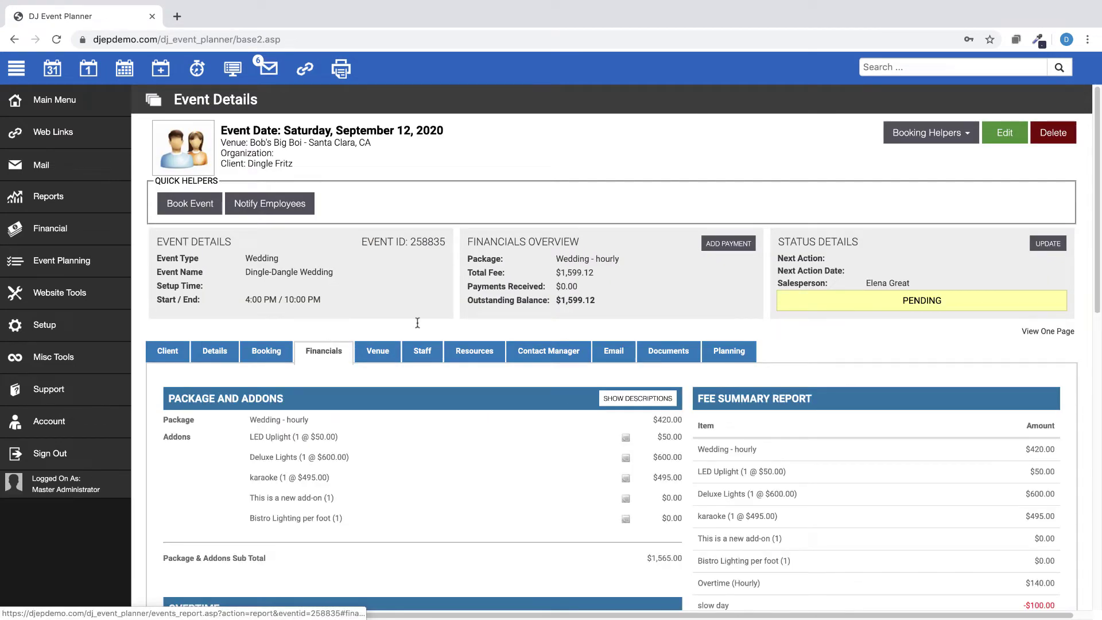
click(1004, 136)
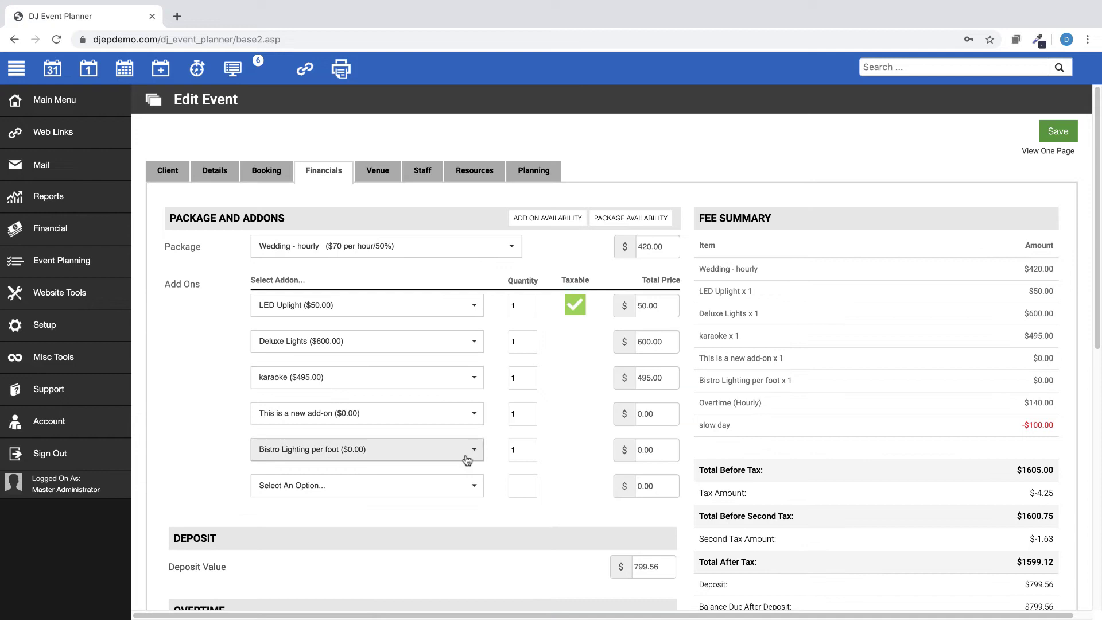
Add a new custom add-on named 'This is a new add-on' and move to Quantity
click(467, 486)
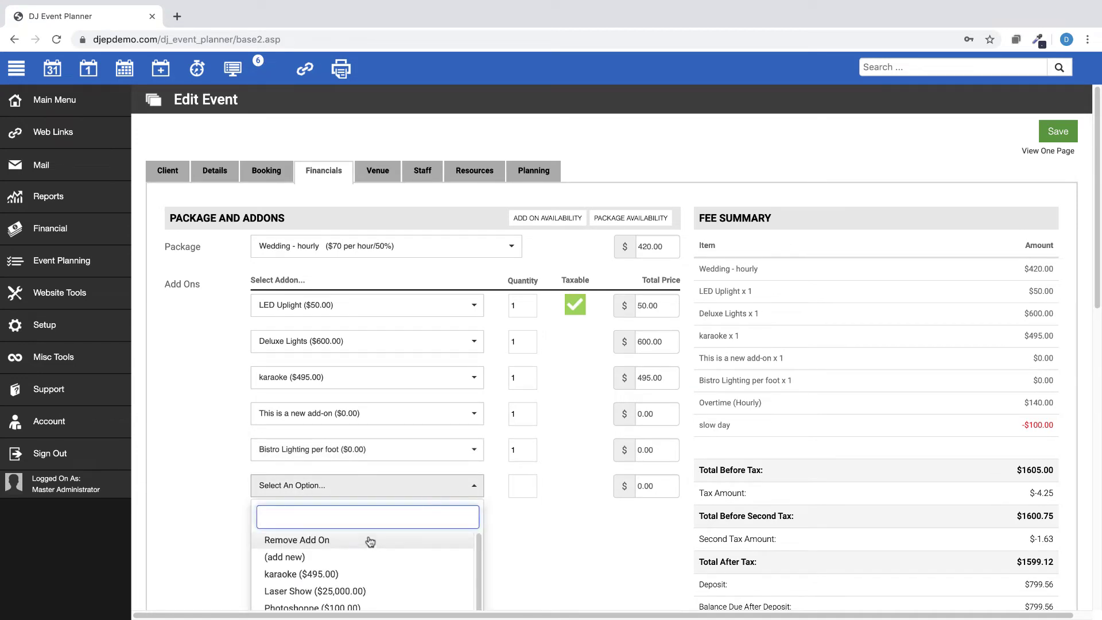
click(330, 552)
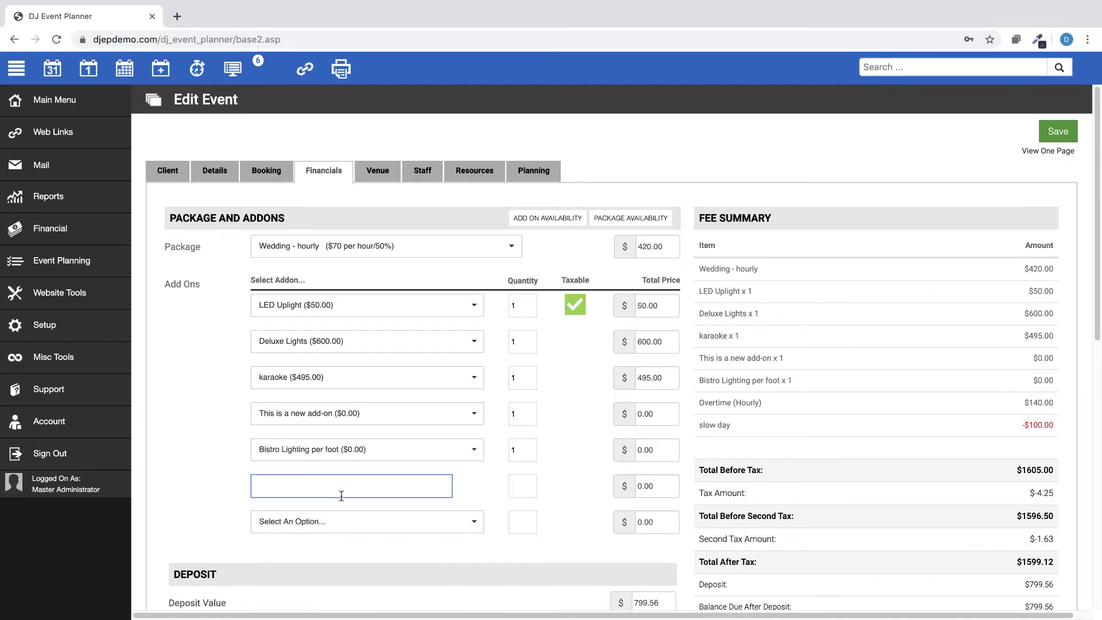
text(This)
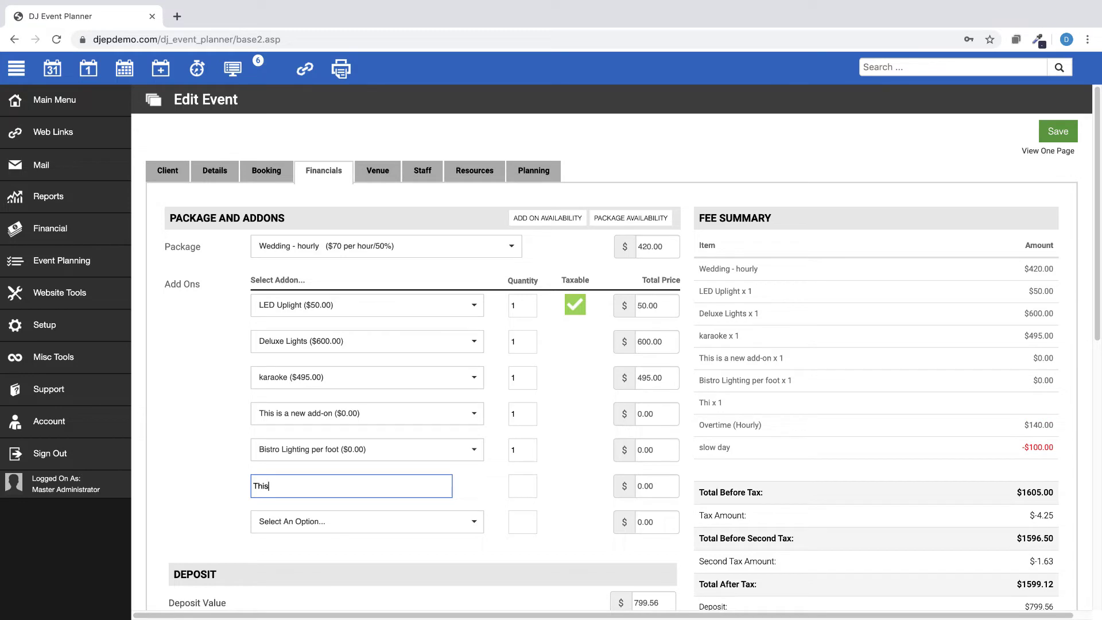
text( is a new add-on)
click(520, 483)
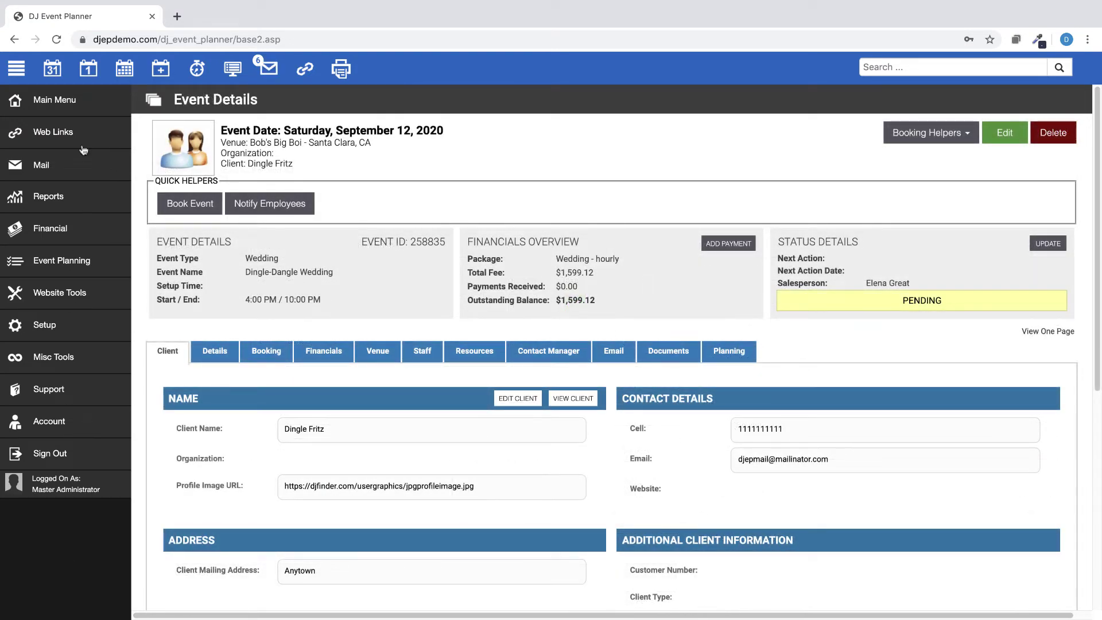
Open the Clients list and search it by the client's first name
click(55, 100)
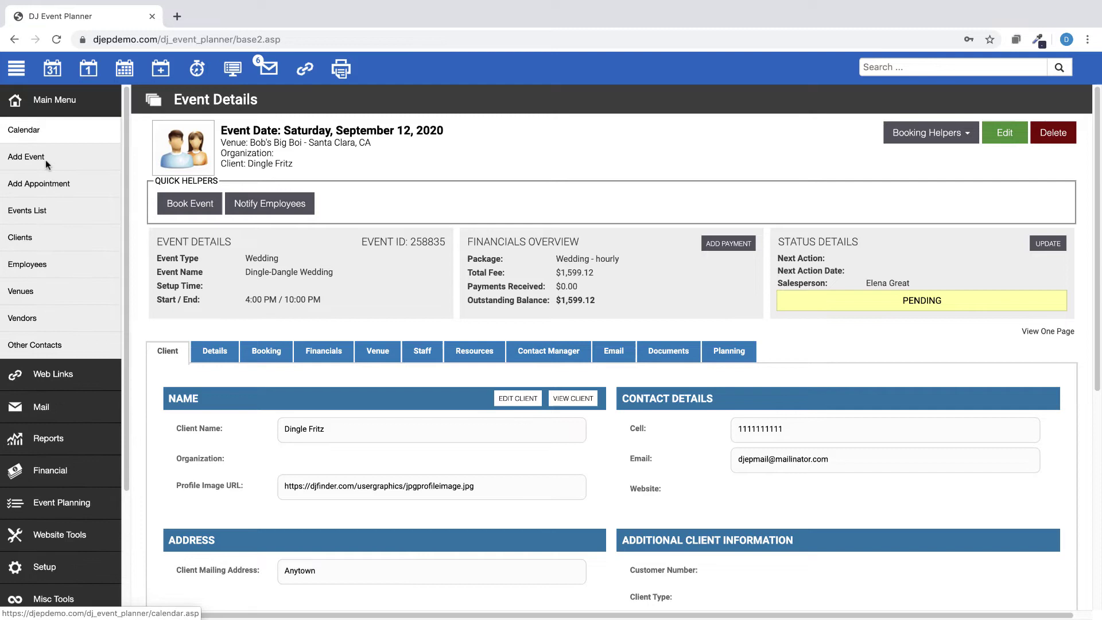
click(23, 237)
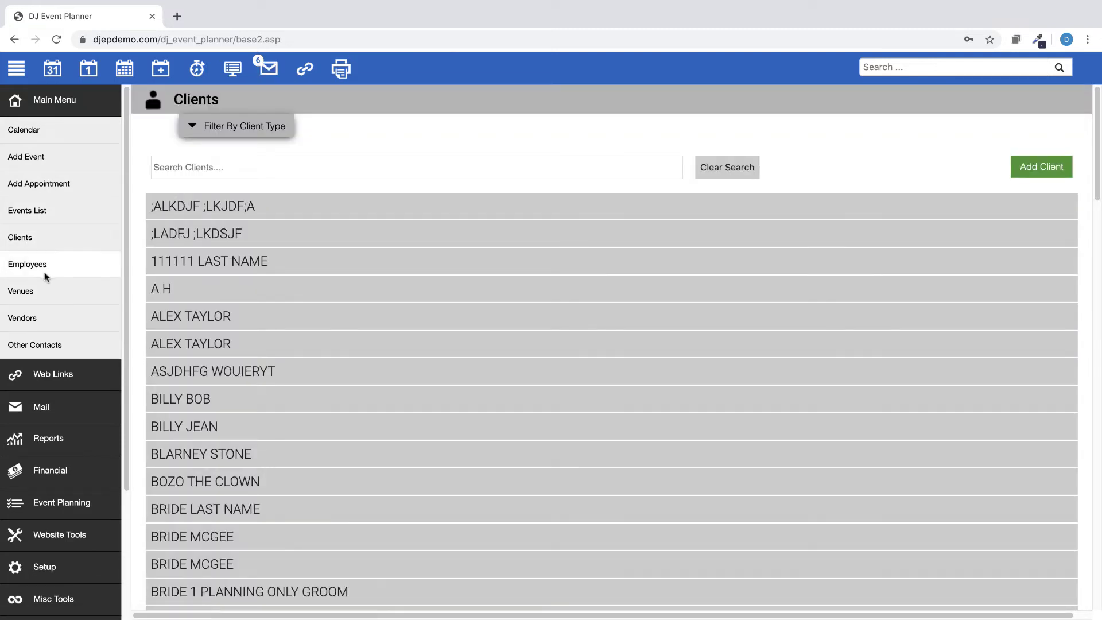
click(166, 168)
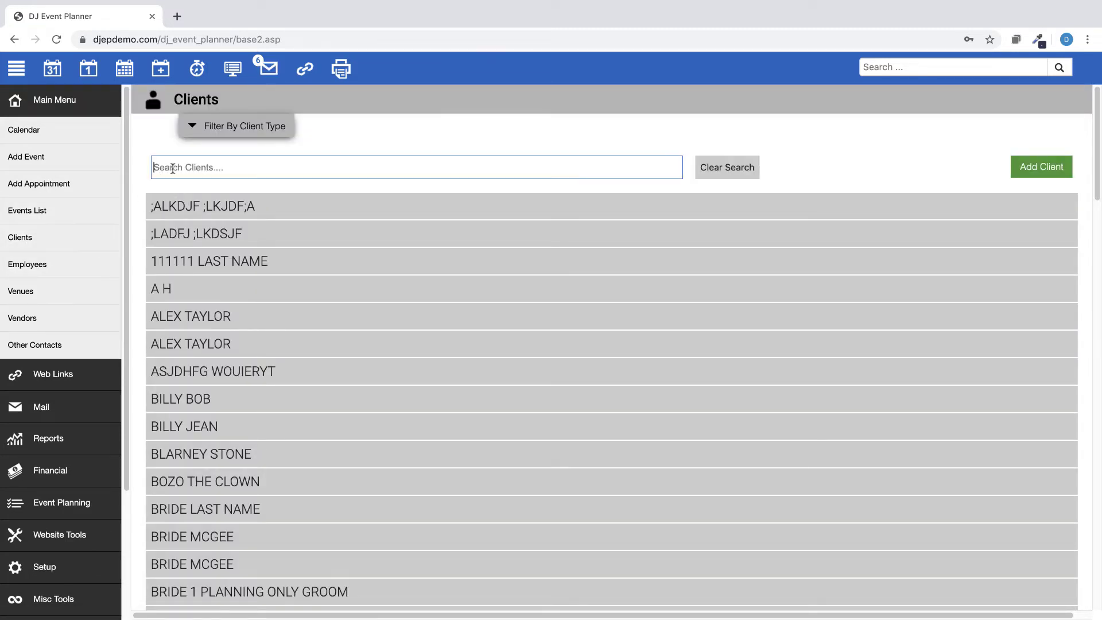
text(elena)
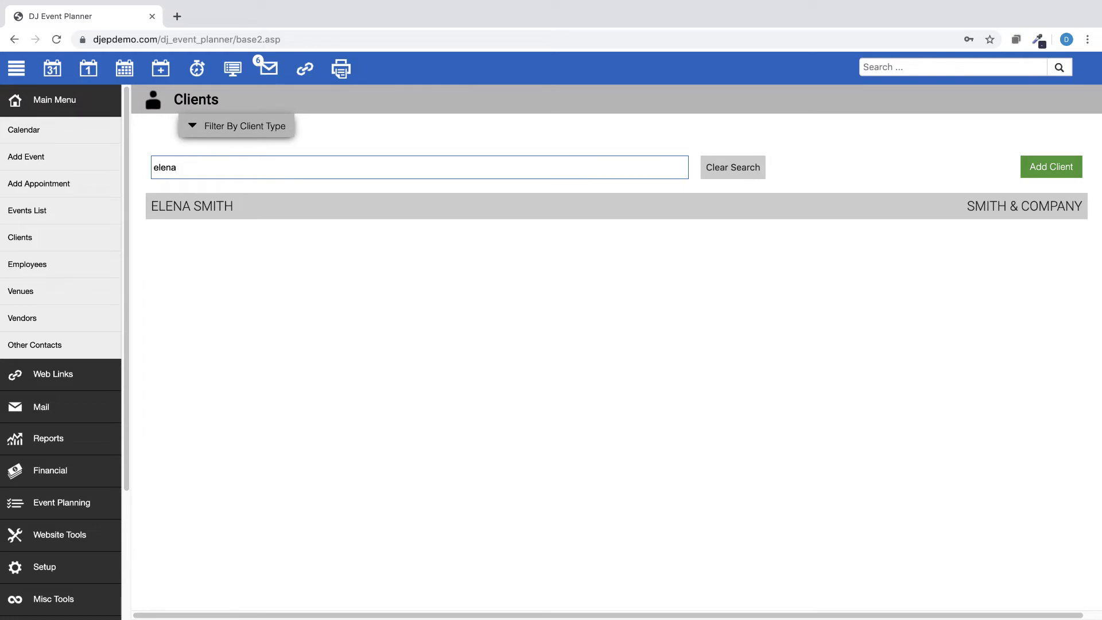
Open the client's documents and files and start a Multi-event Invoice
click(273, 204)
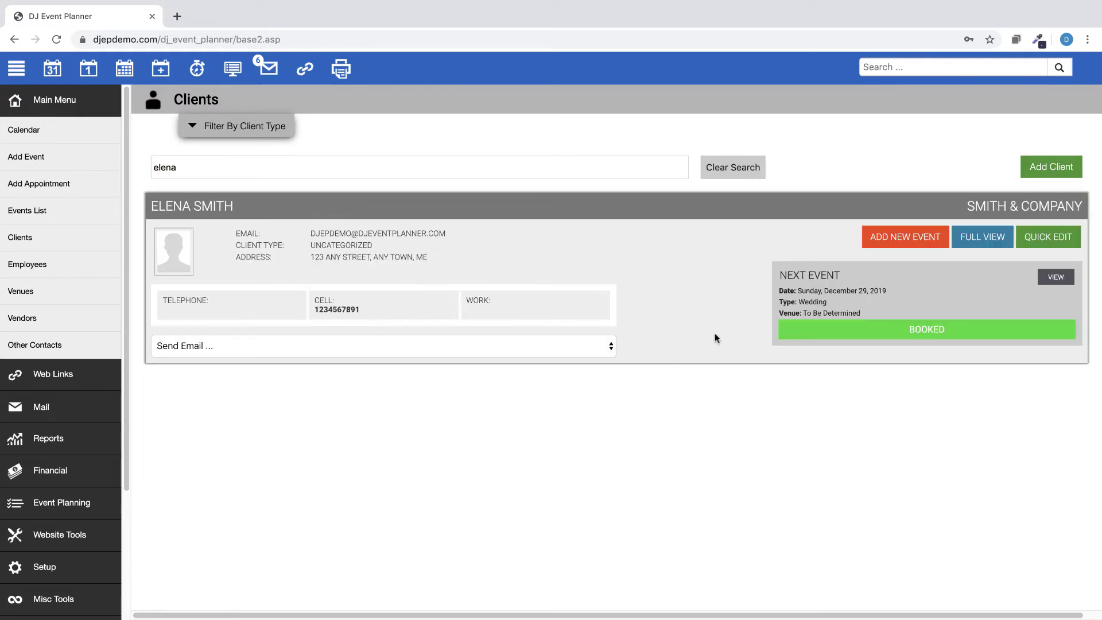
click(983, 243)
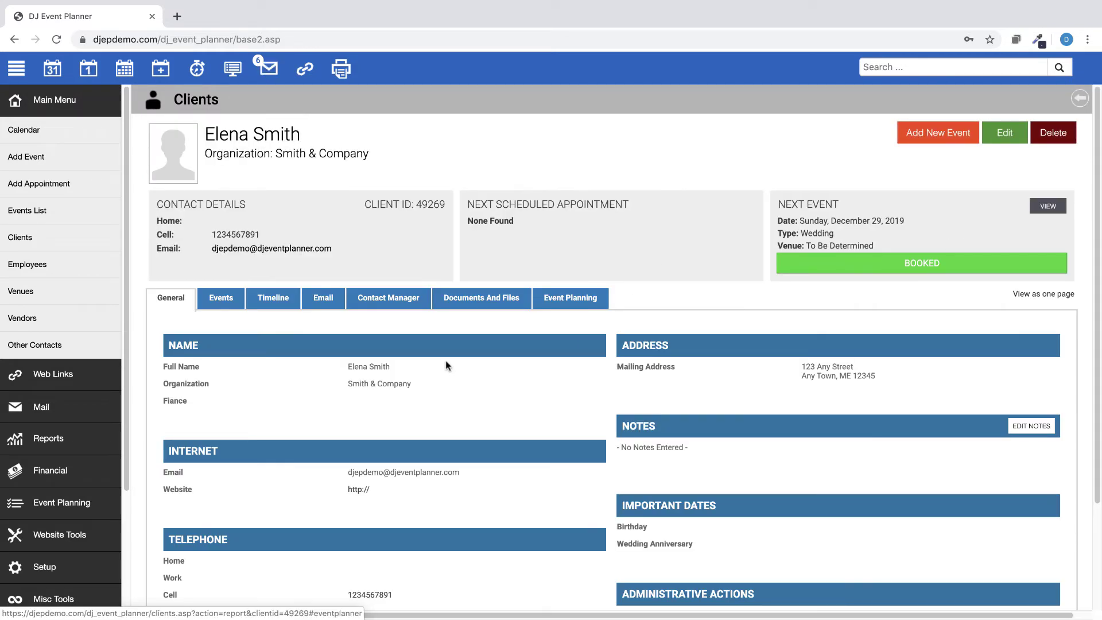
click(476, 307)
click(407, 474)
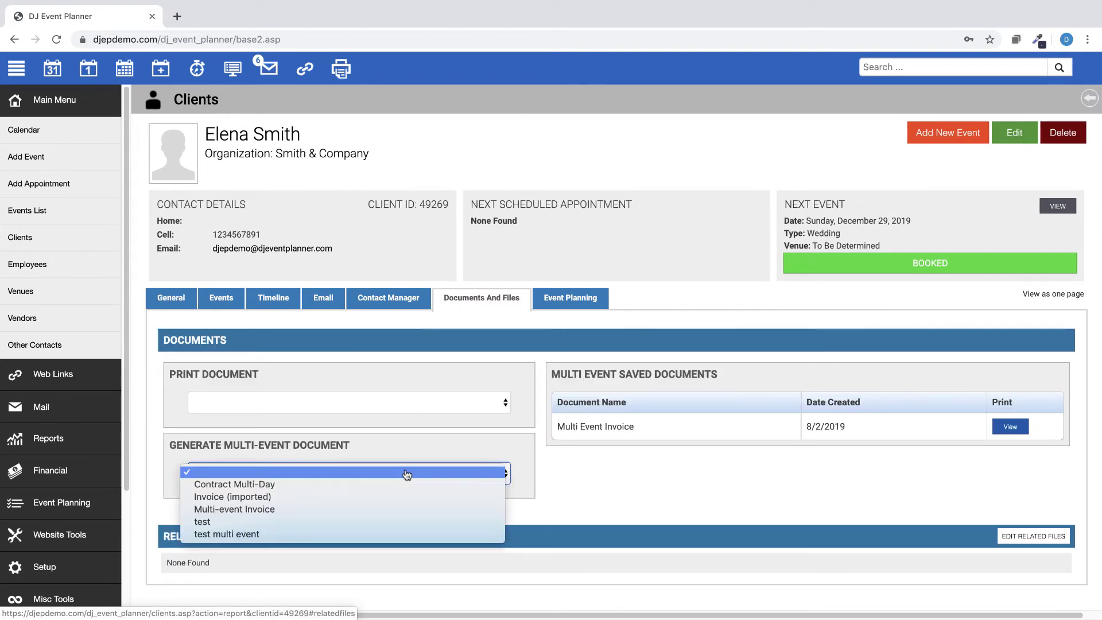
click(265, 509)
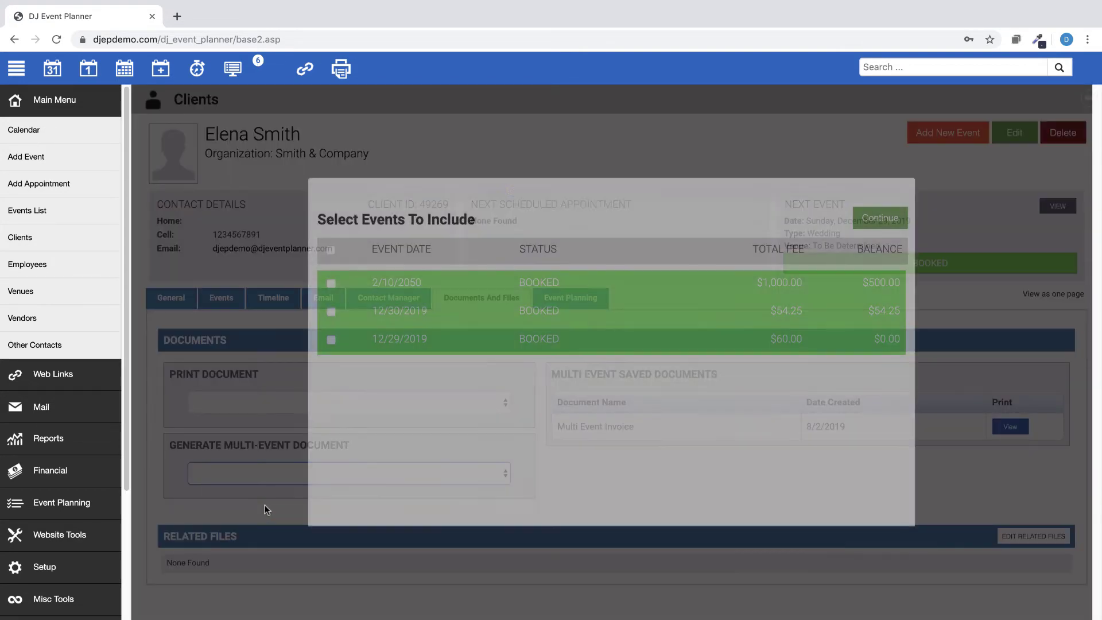
Save the invoice for the 2/10/2050, 12/30/2019 and 12/29/2019 events, then view it
click(332, 283)
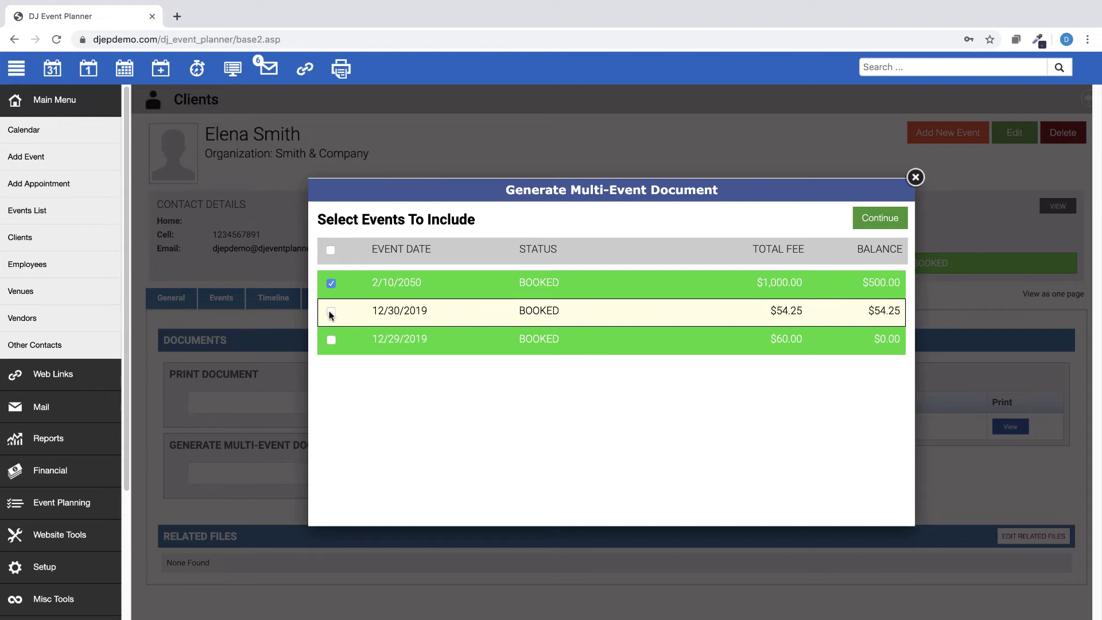
click(331, 312)
click(331, 340)
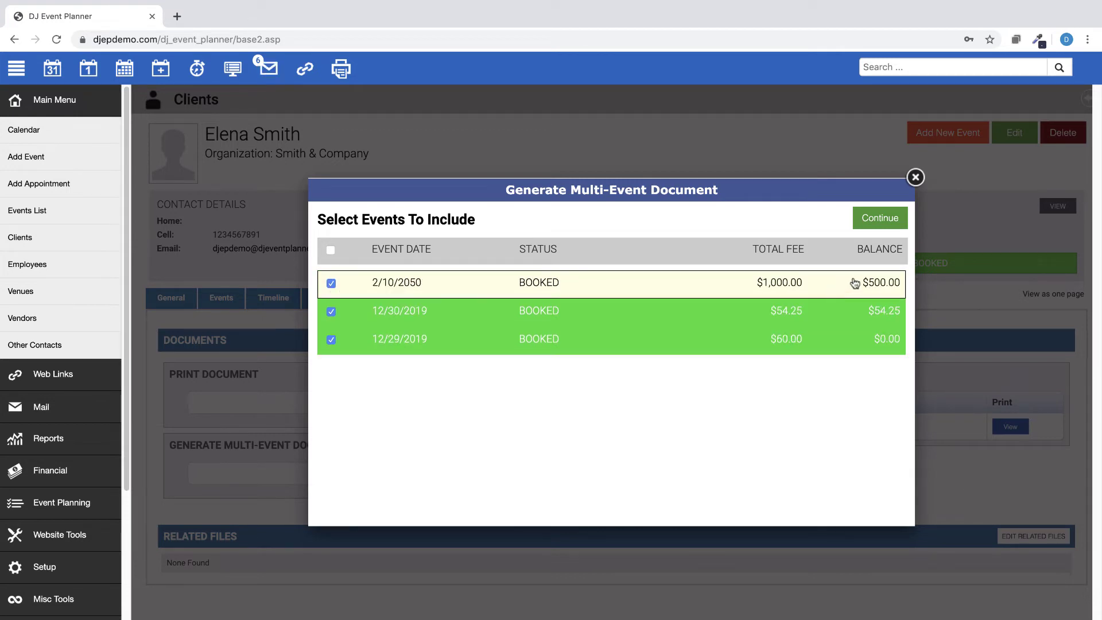
click(879, 227)
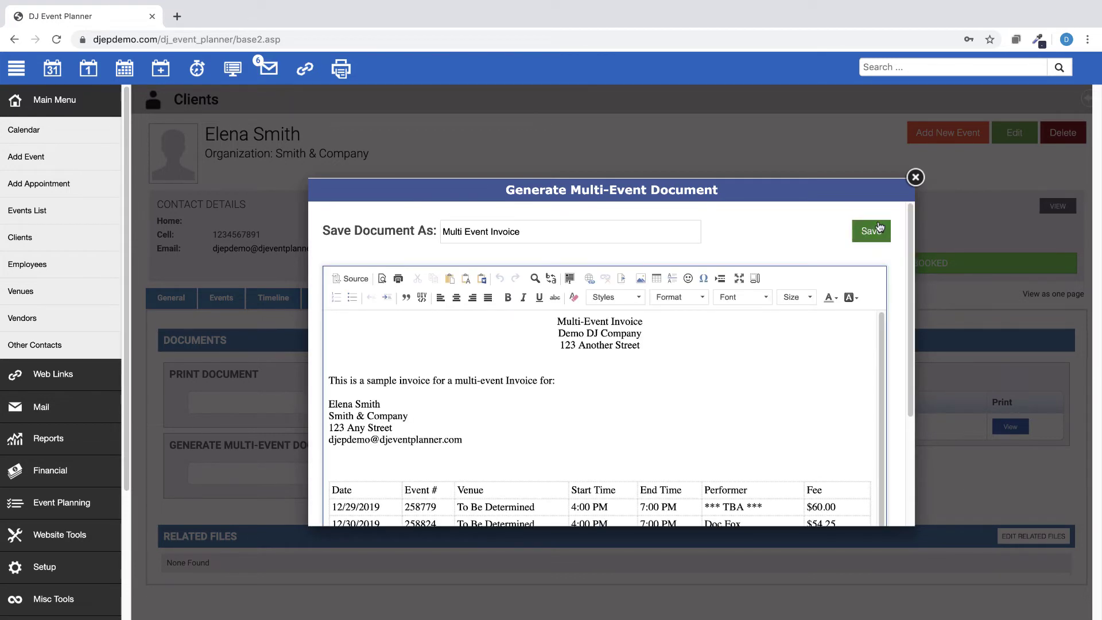
click(874, 232)
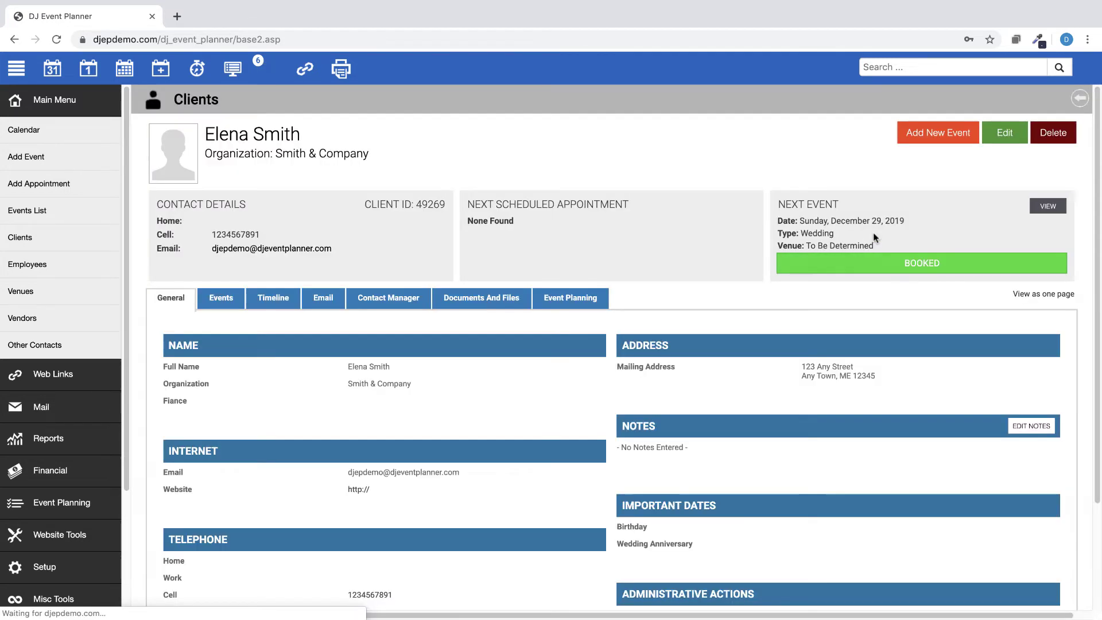
click(478, 300)
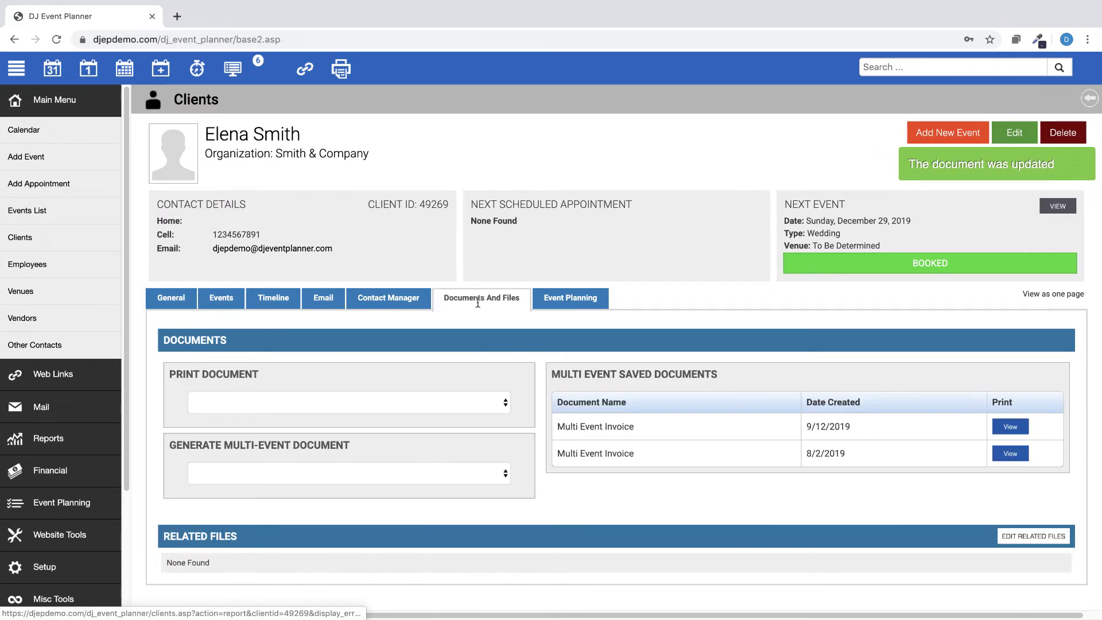
click(1006, 428)
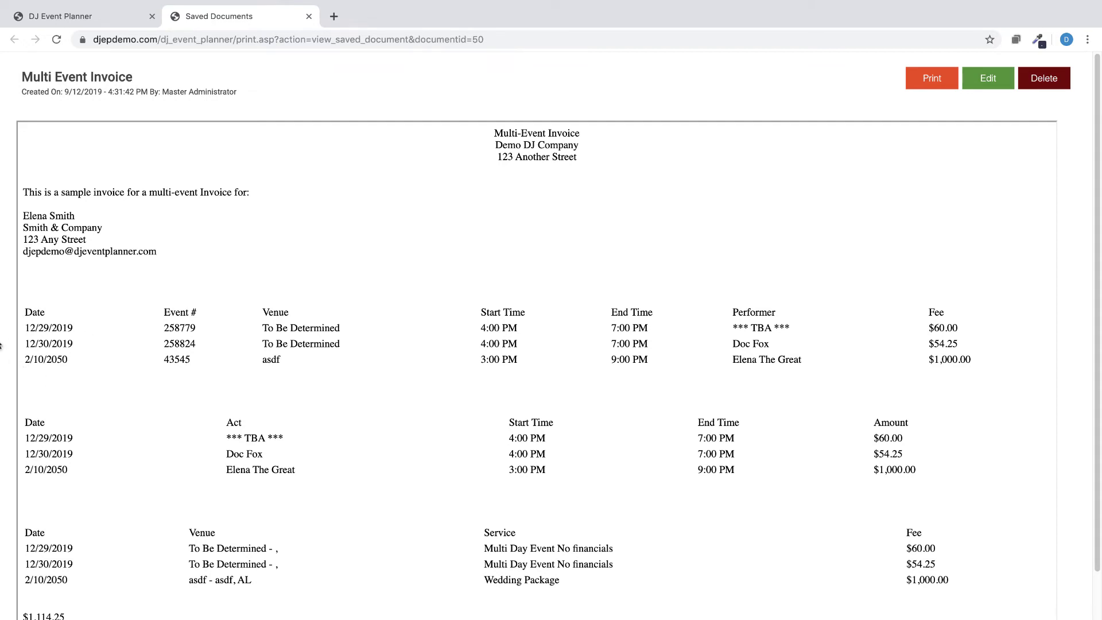
Close the invoice tab and return to the monthly calendar dashboard
click(309, 16)
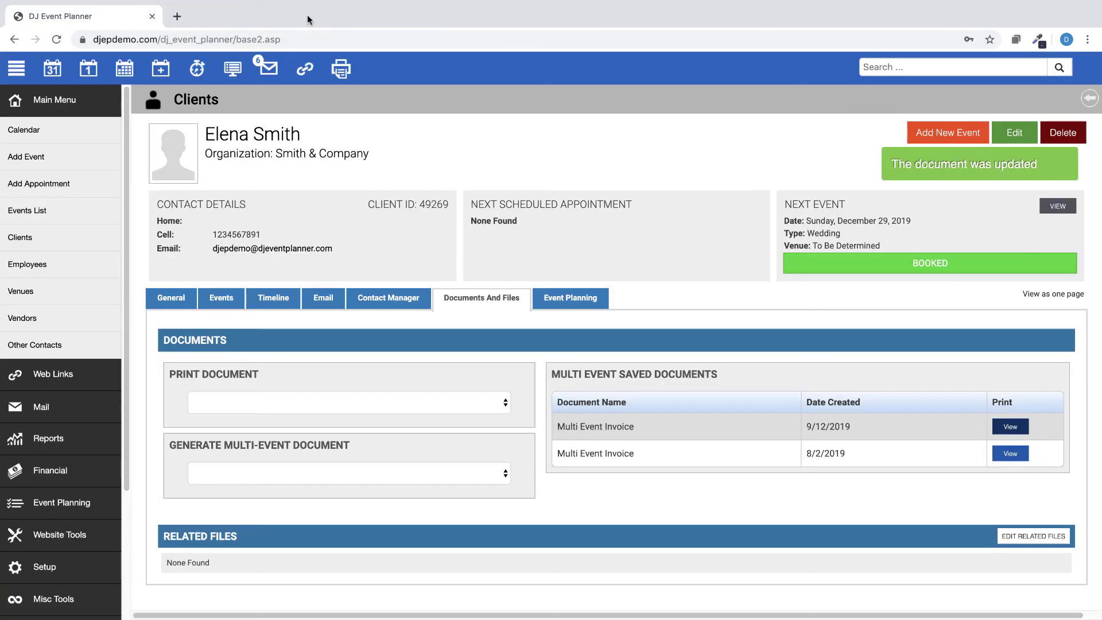
click(53, 69)
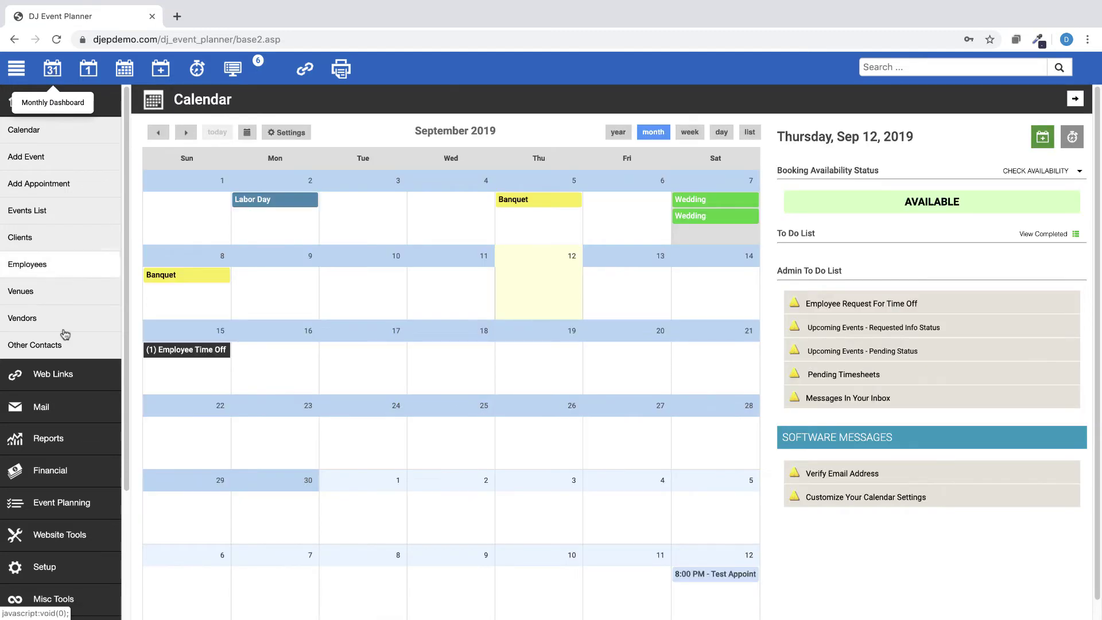
scroll(57, 505, down, 1)
Show Setup > Application > Event Form's Layout tab down to Event Based Fields
click(46, 544)
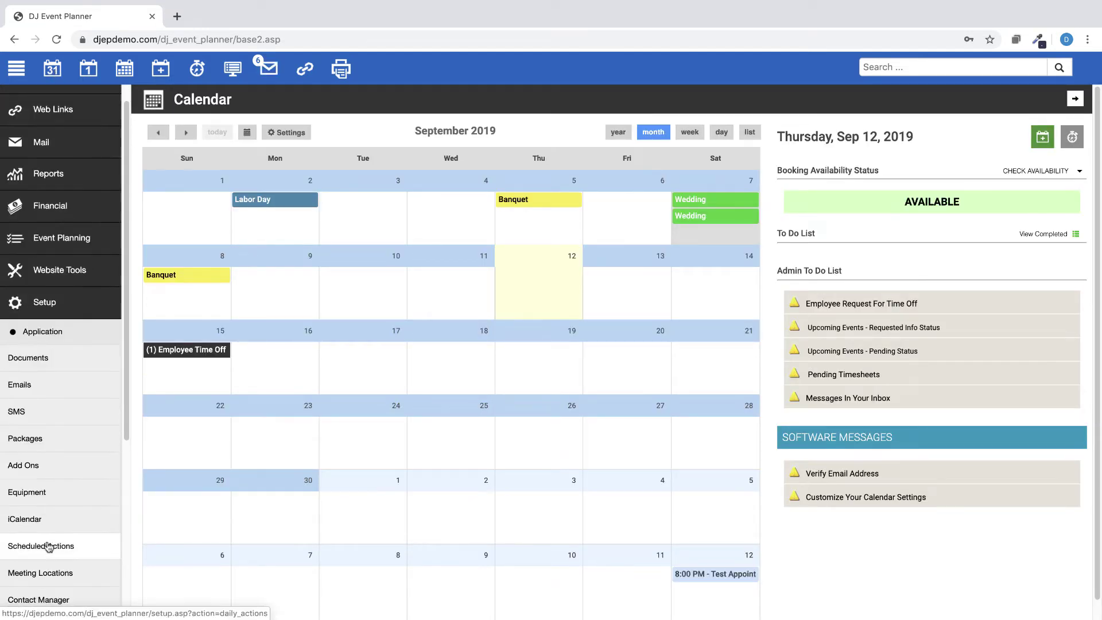
click(50, 334)
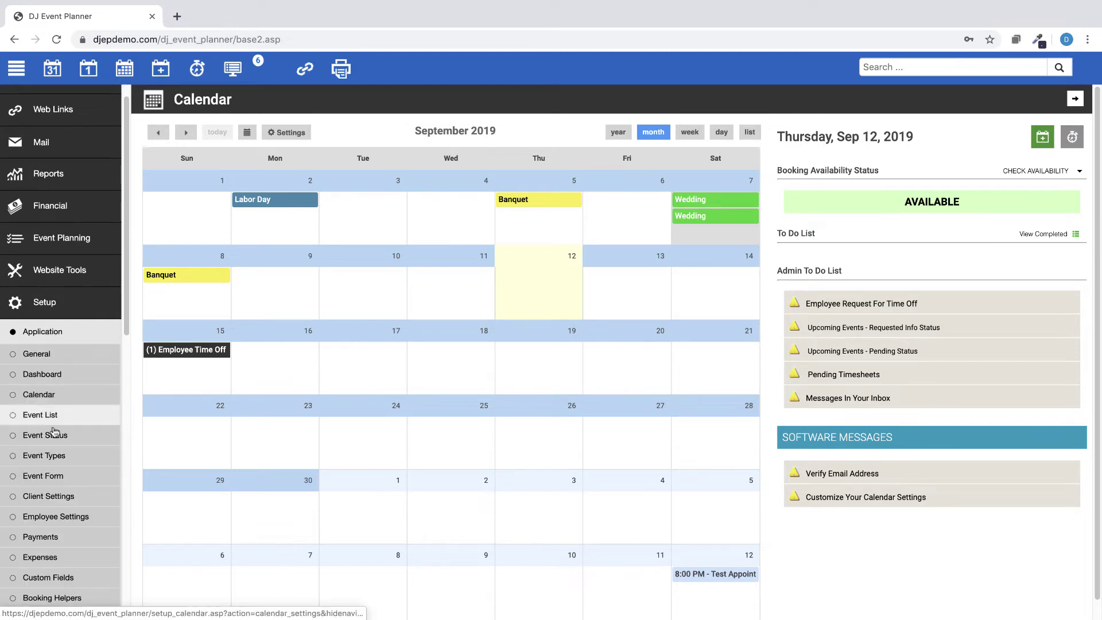
click(58, 480)
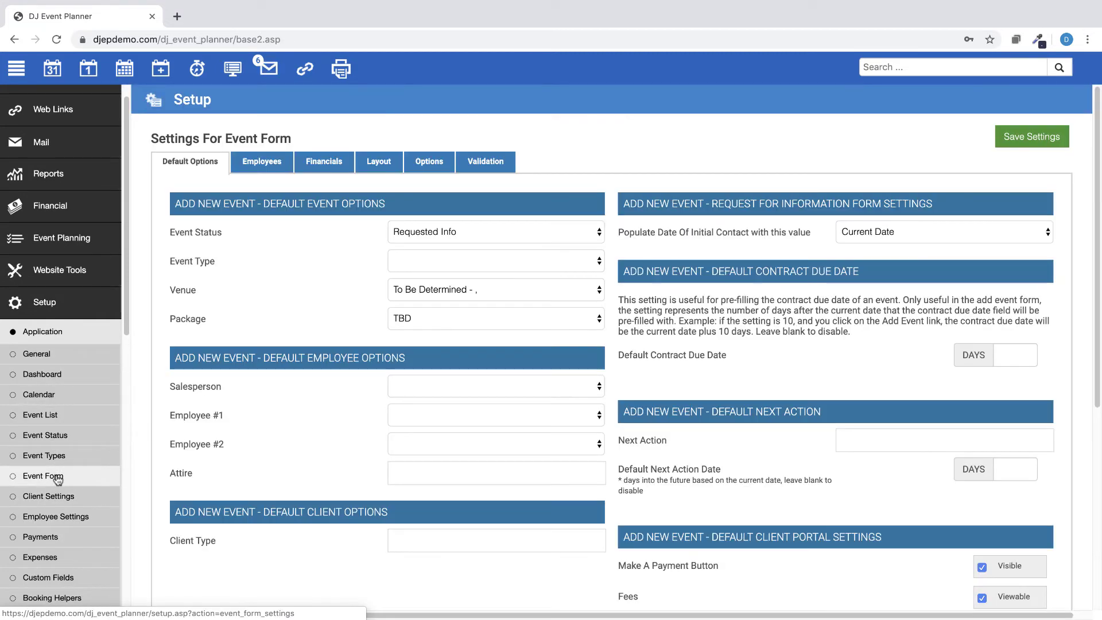
click(378, 163)
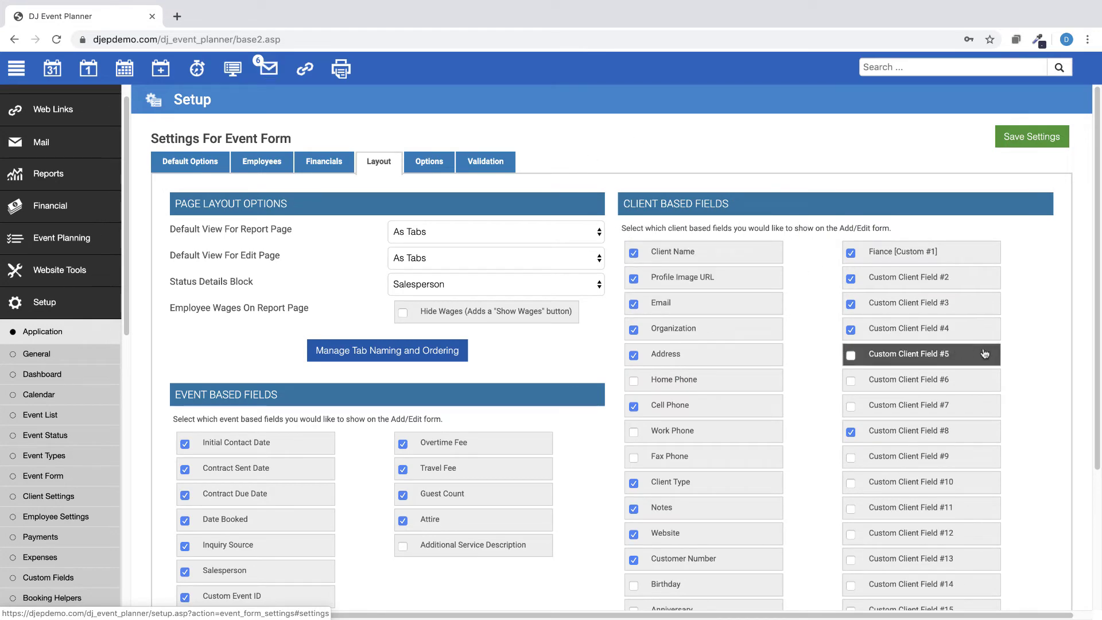
scroll(1008, 359, down, 5)
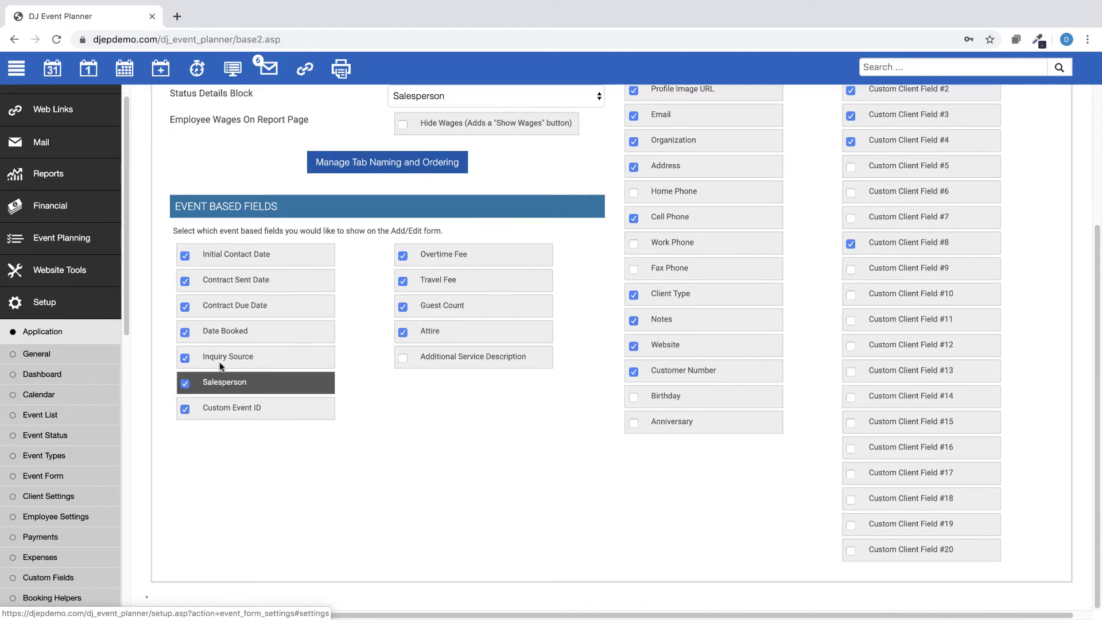
click(38, 310)
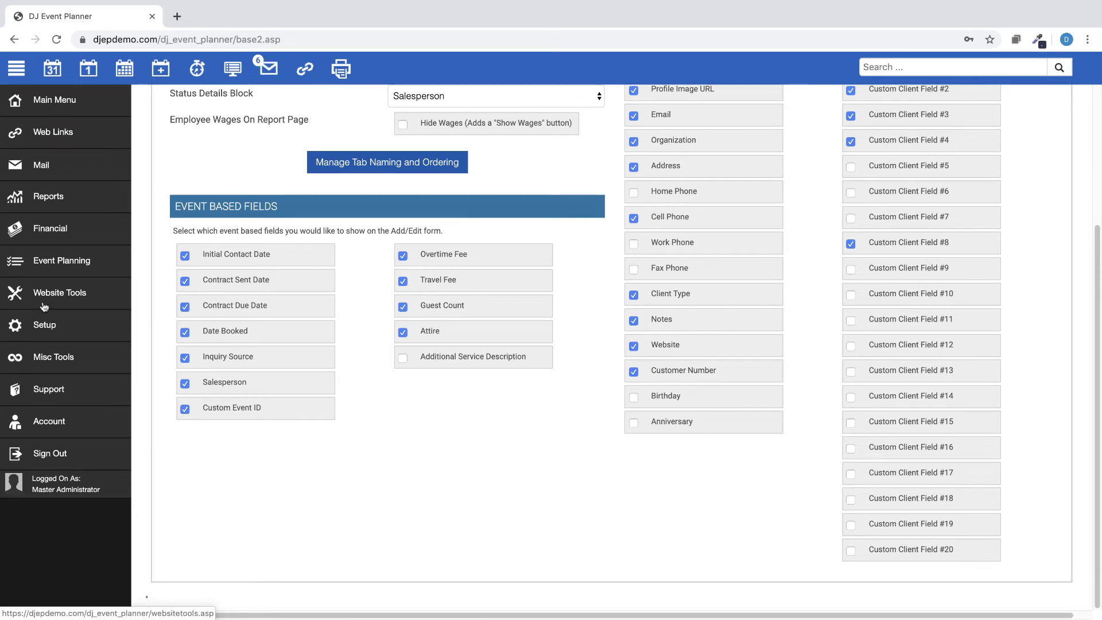
In the employee portal, view the Time Off, Events - Upcoming and Calendar pages
click(51, 73)
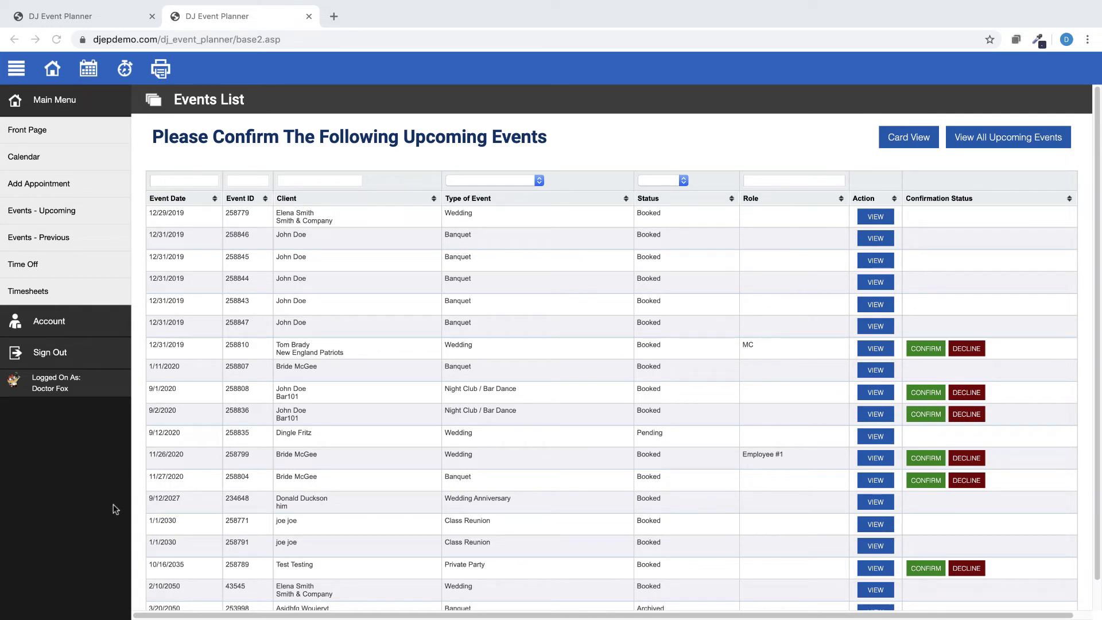
click(33, 271)
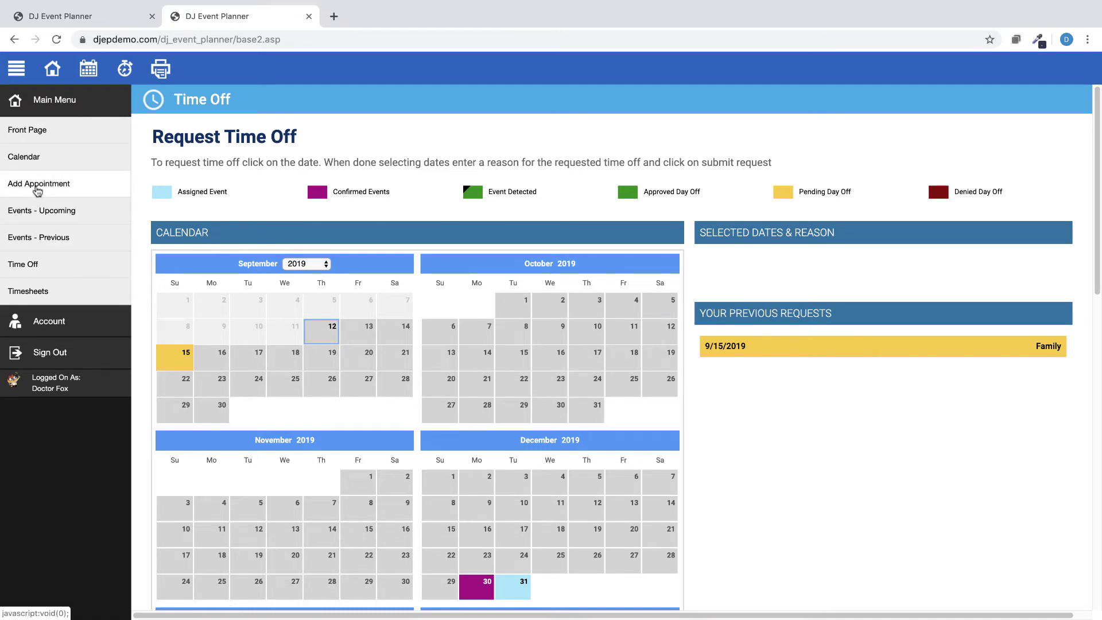
click(32, 217)
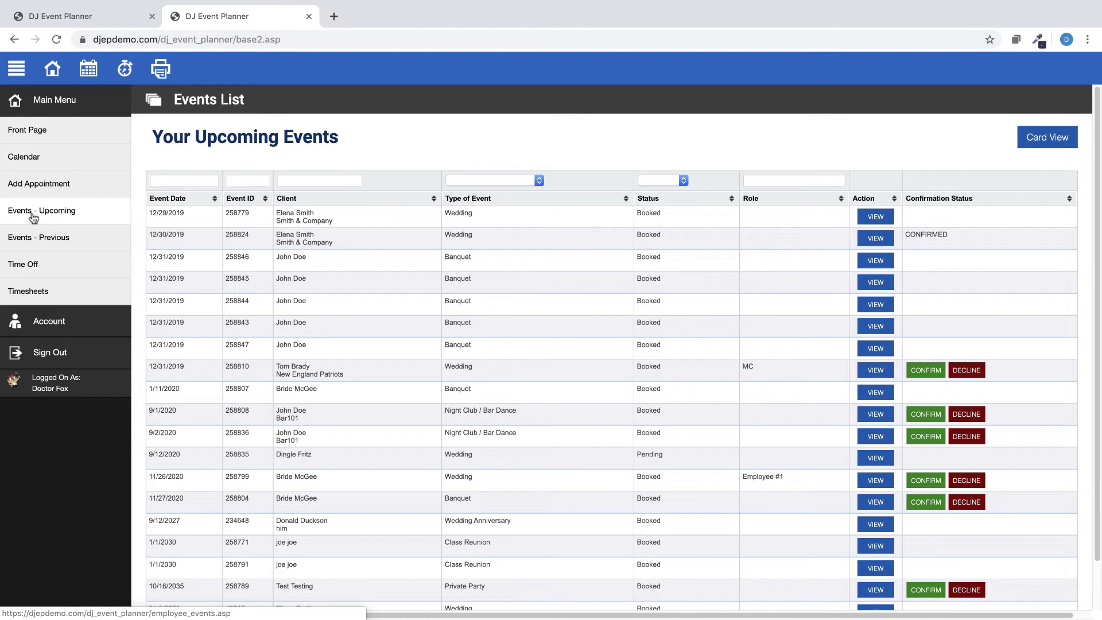
click(37, 162)
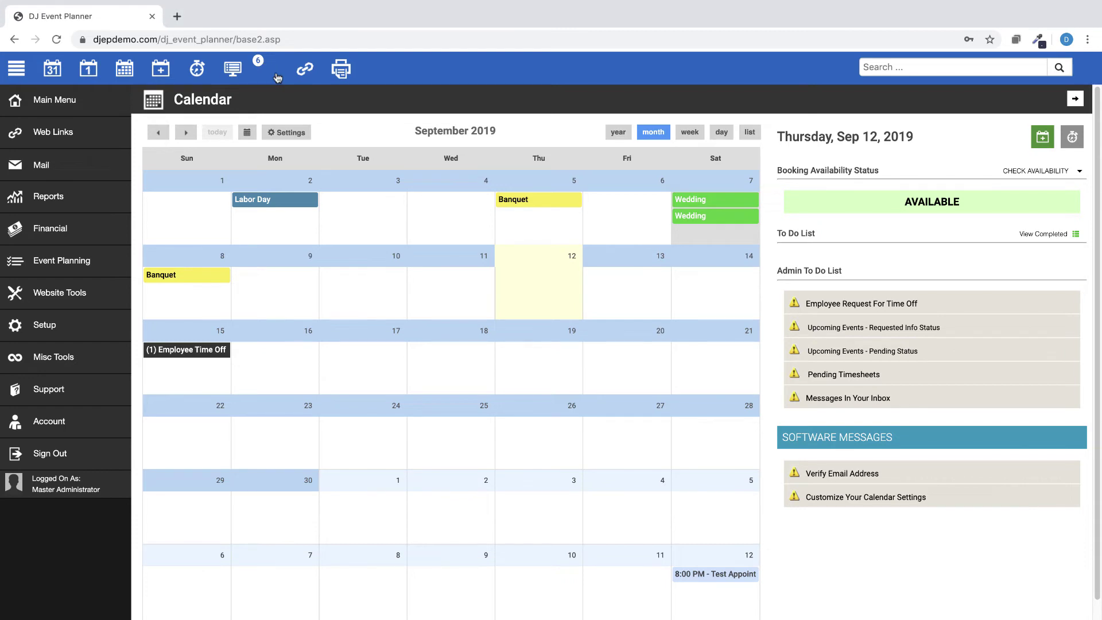
click(277, 75)
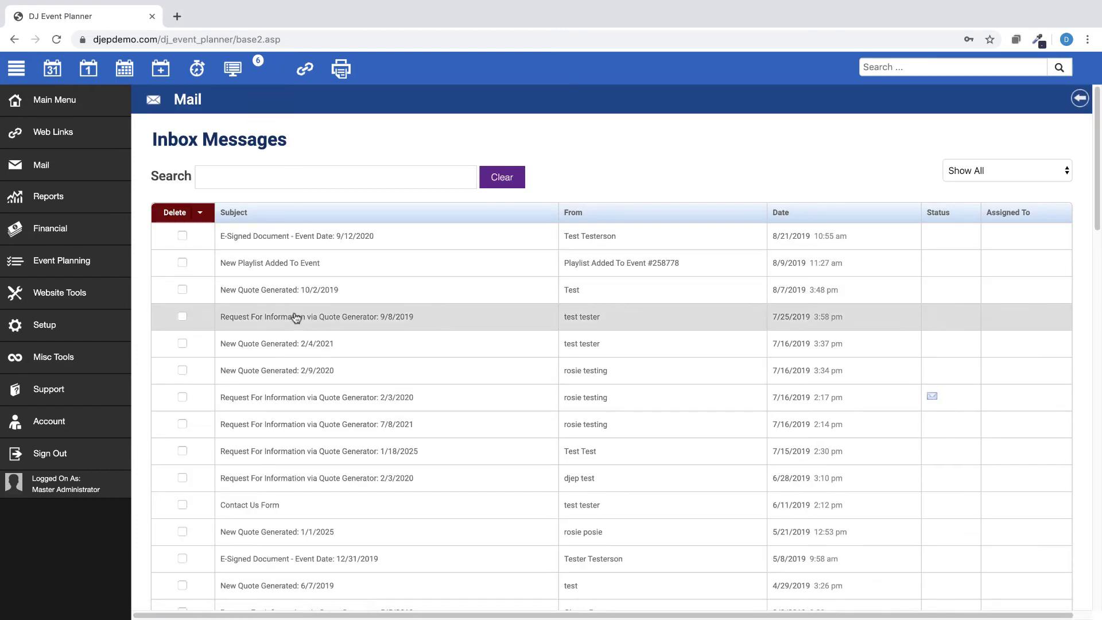
click(296, 397)
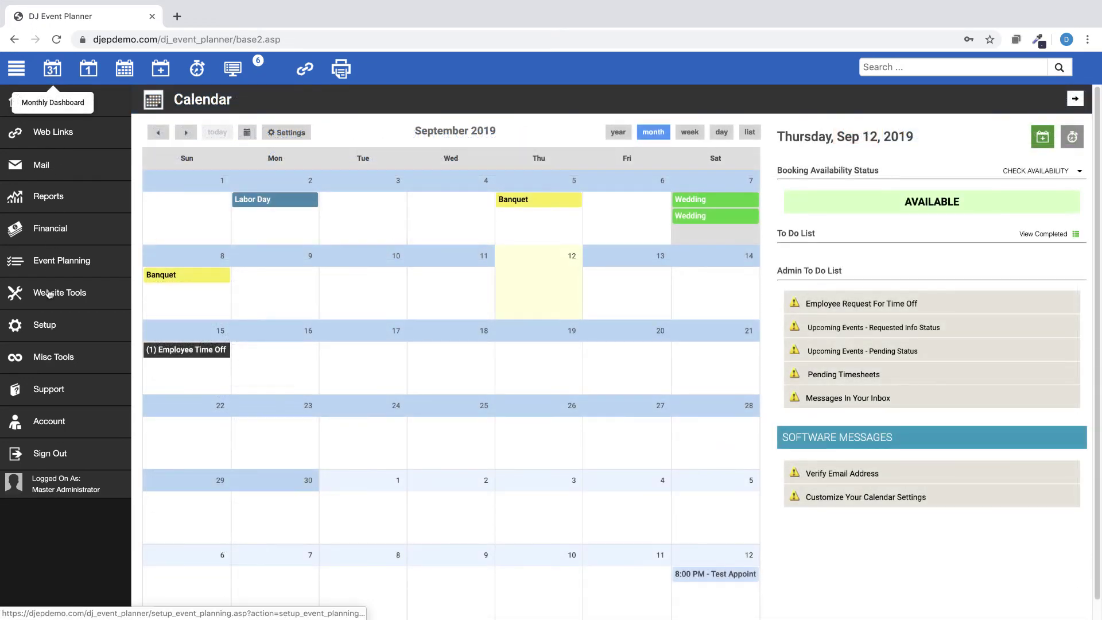
click(45, 326)
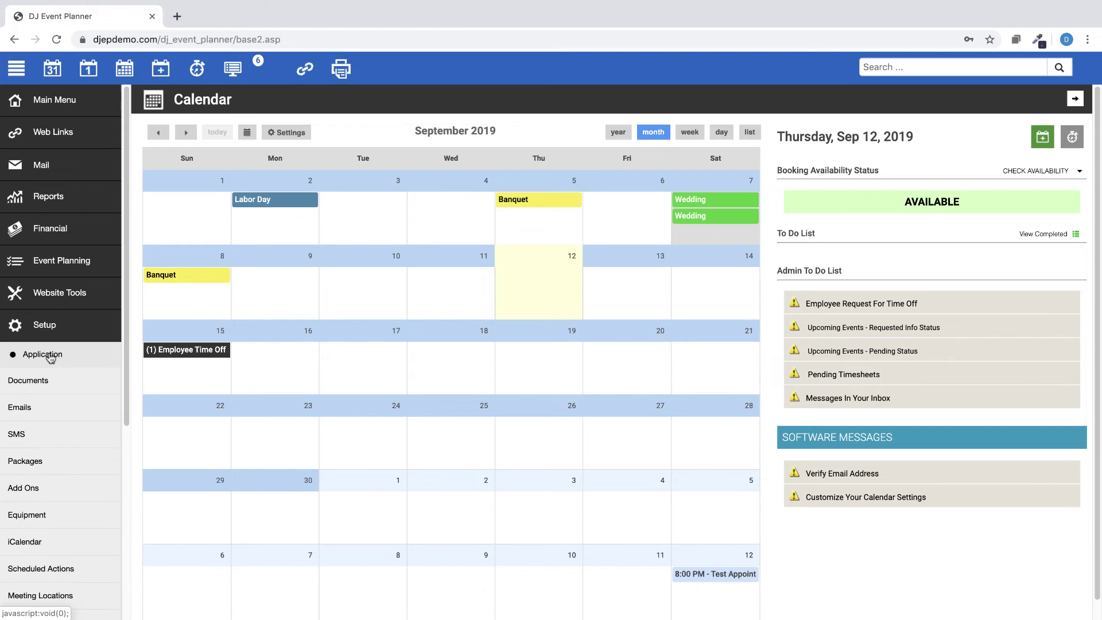
click(61, 529)
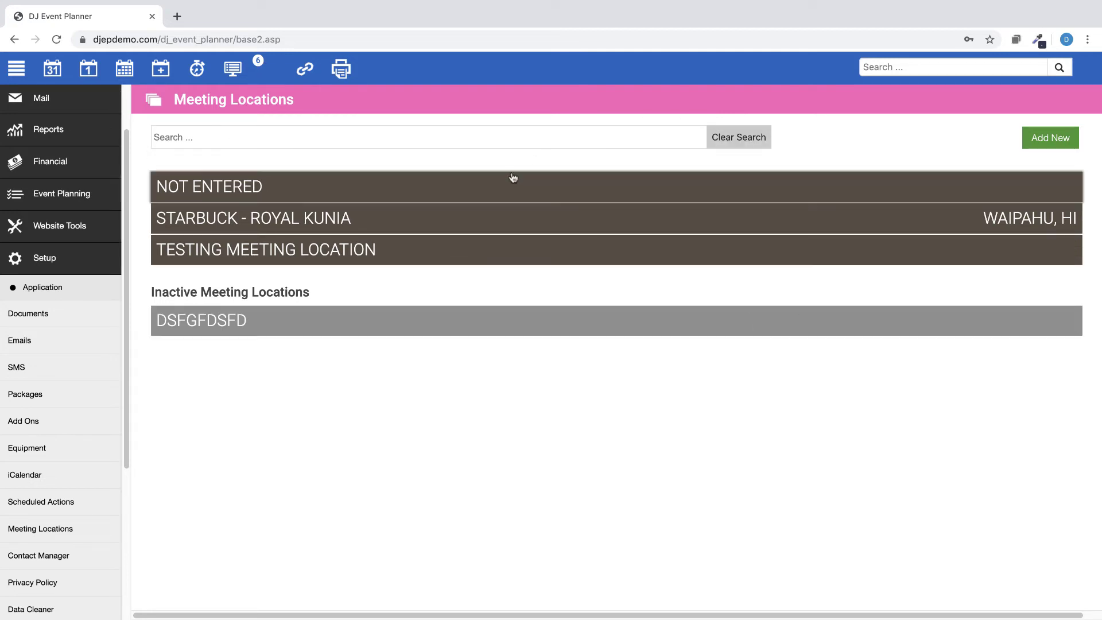
click(52, 70)
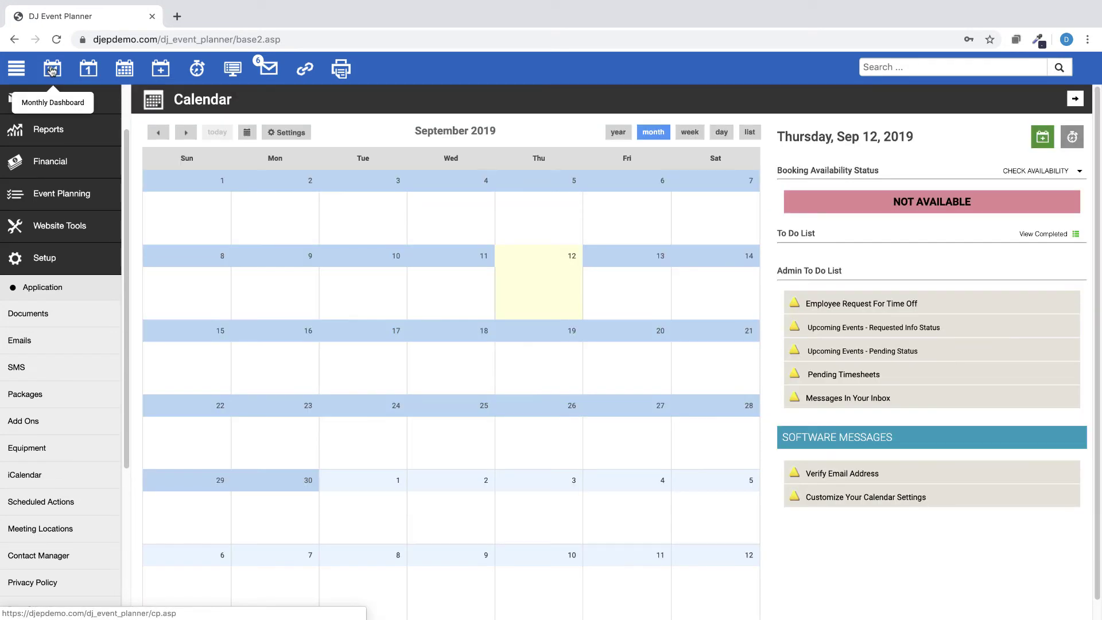
click(234, 70)
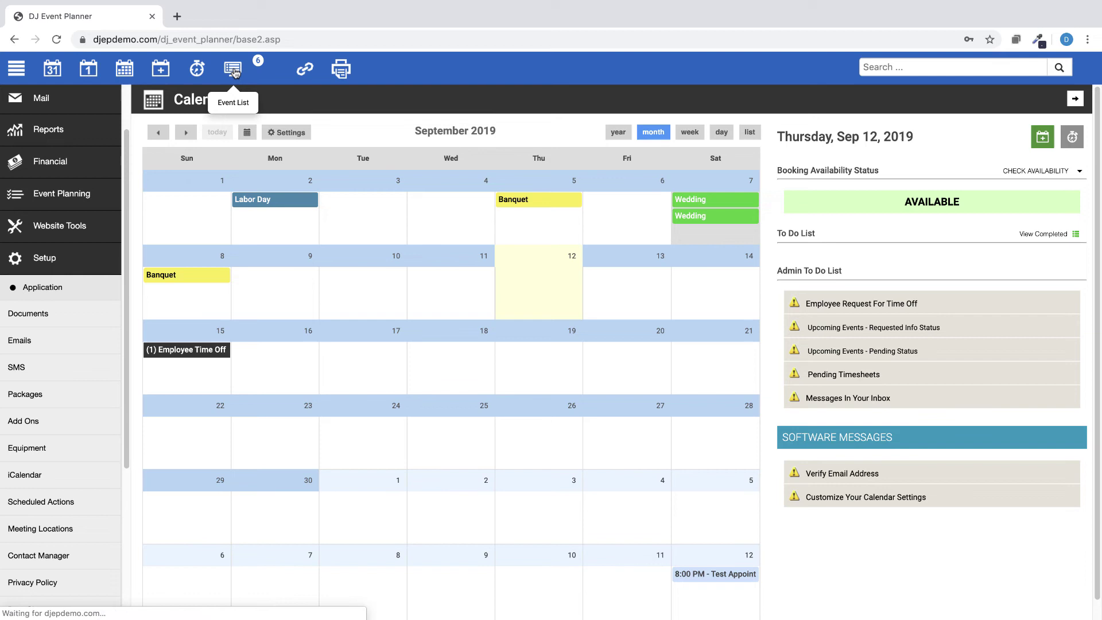
click(348, 493)
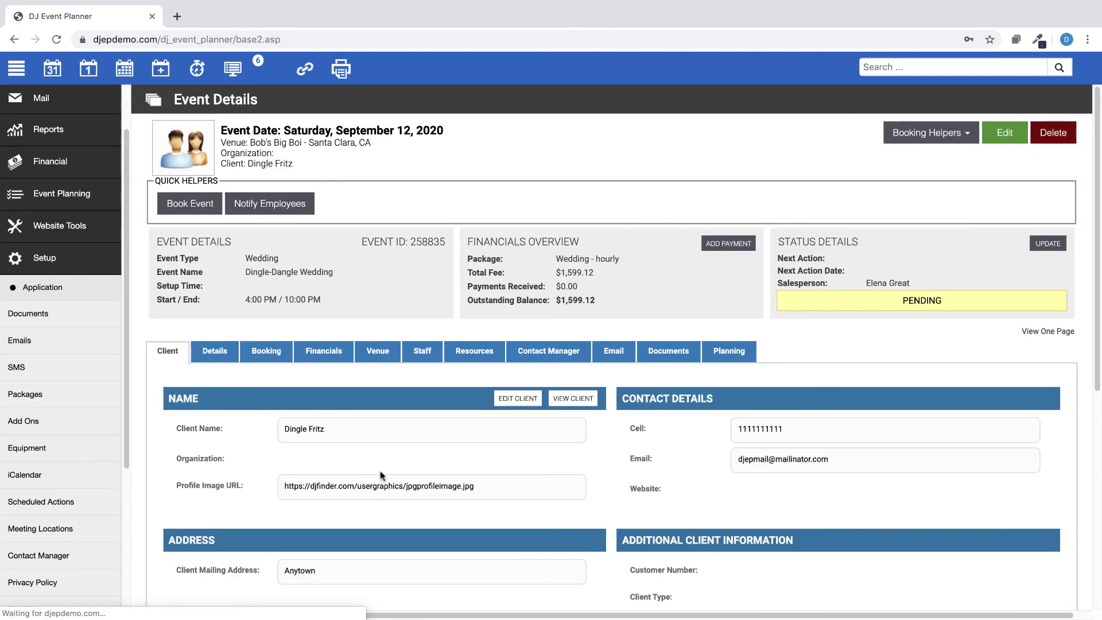
click(378, 350)
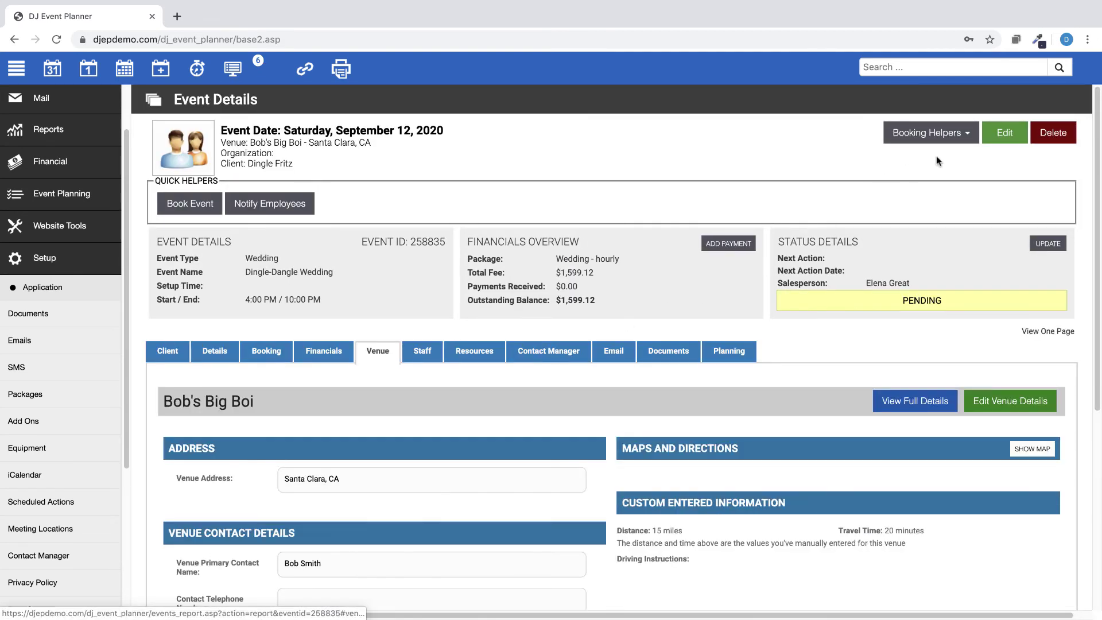
click(1004, 133)
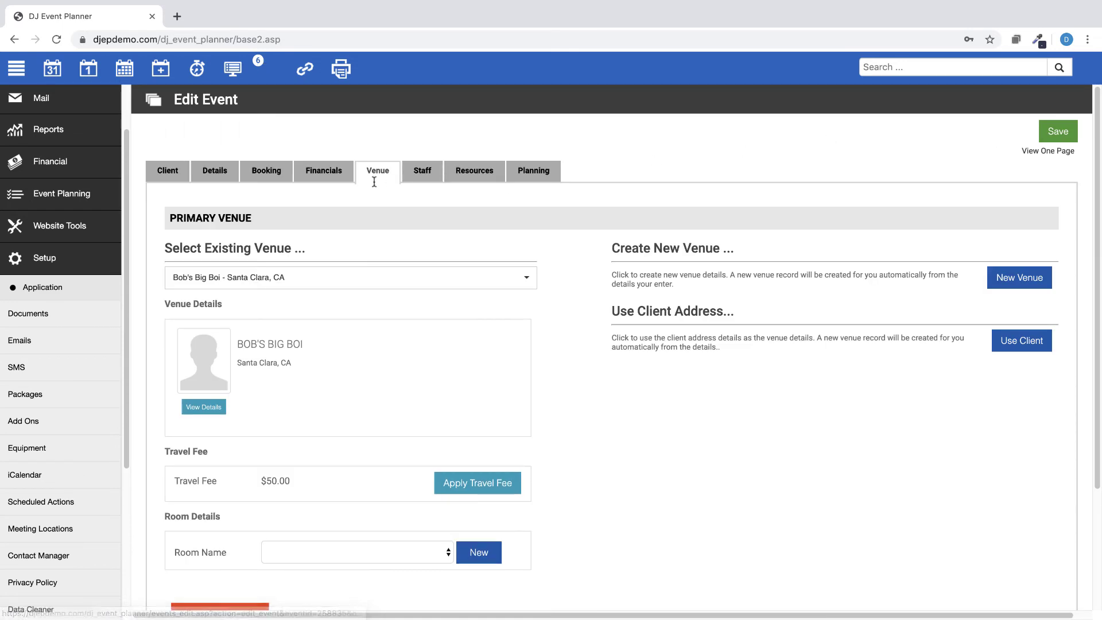
click(43, 258)
click(52, 71)
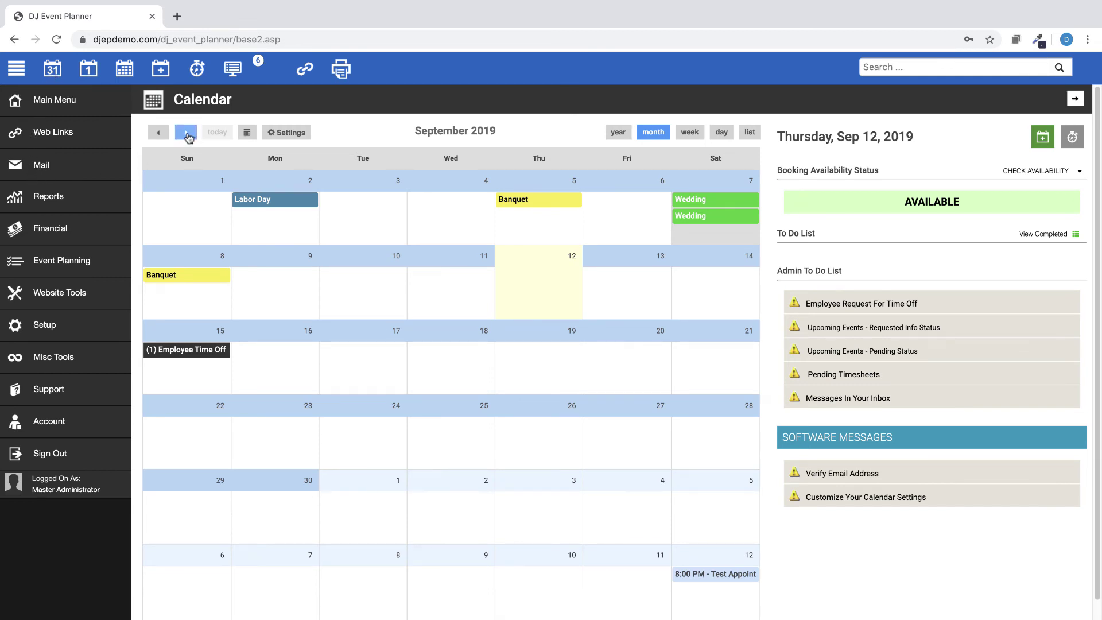
Advance to December 2019, check Dec 31 availability, then reload the monthly calendar
click(186, 132)
click(185, 133)
click(187, 134)
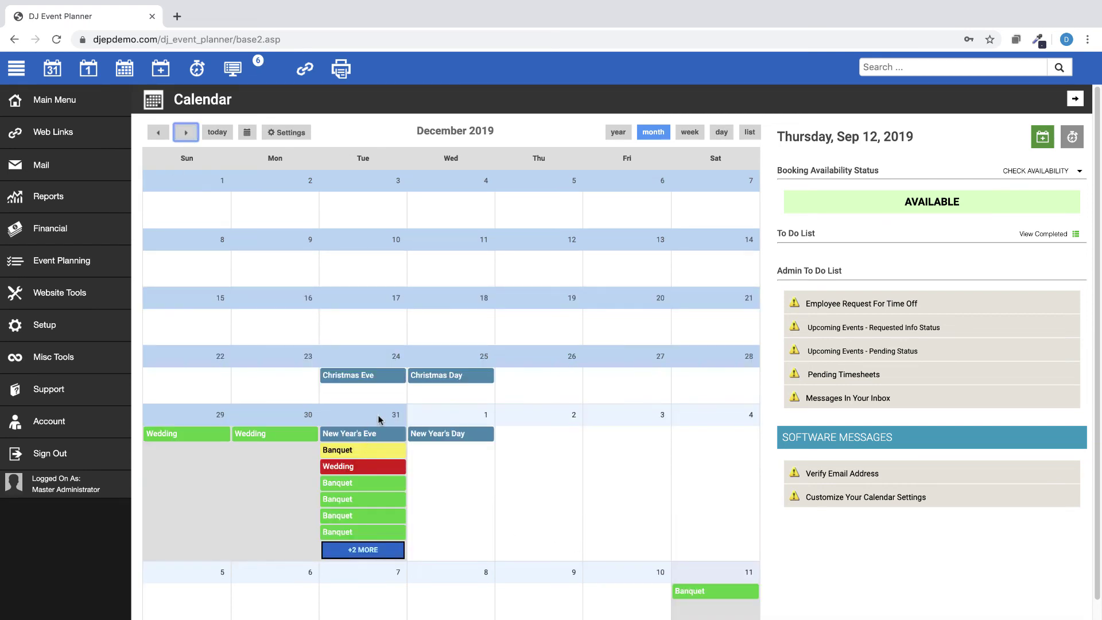
click(385, 419)
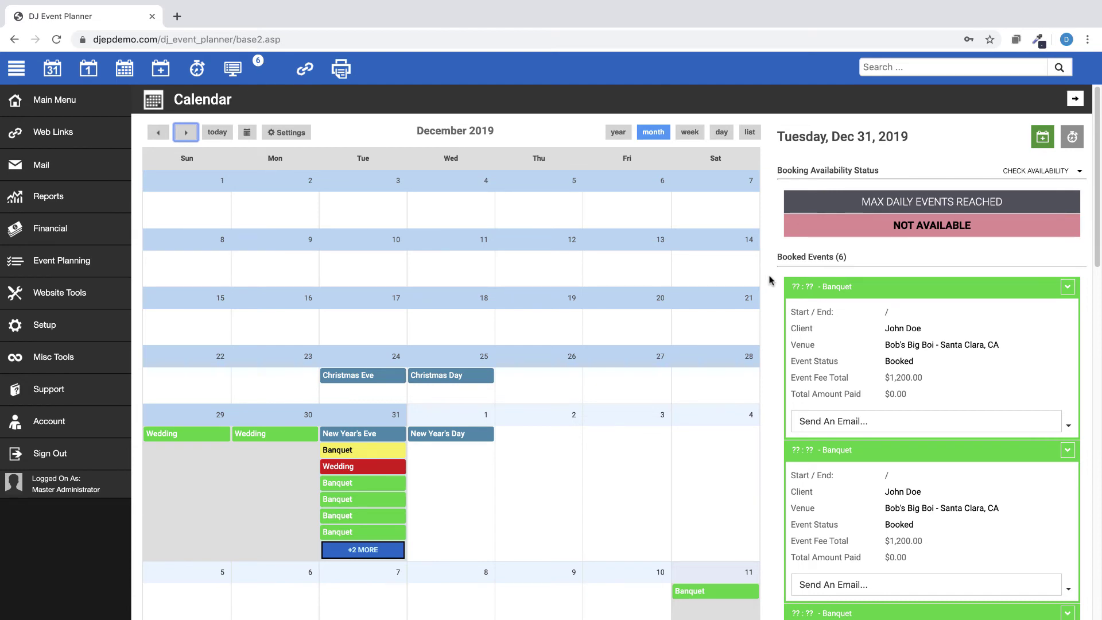
click(56, 76)
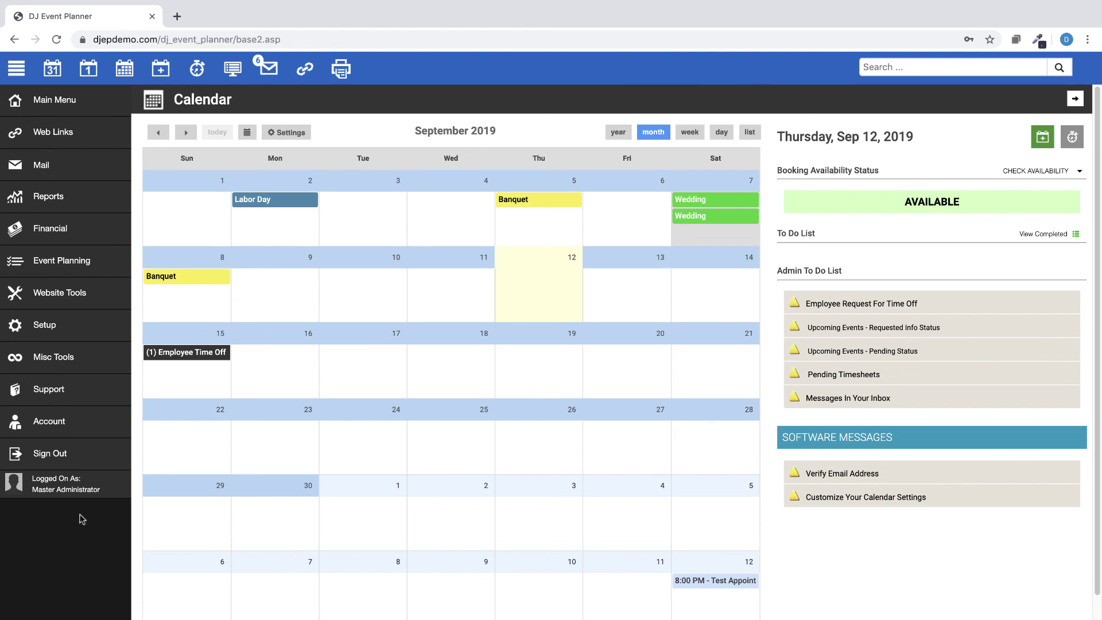
Open the Support Center to see the version 19.36 software change log
click(53, 392)
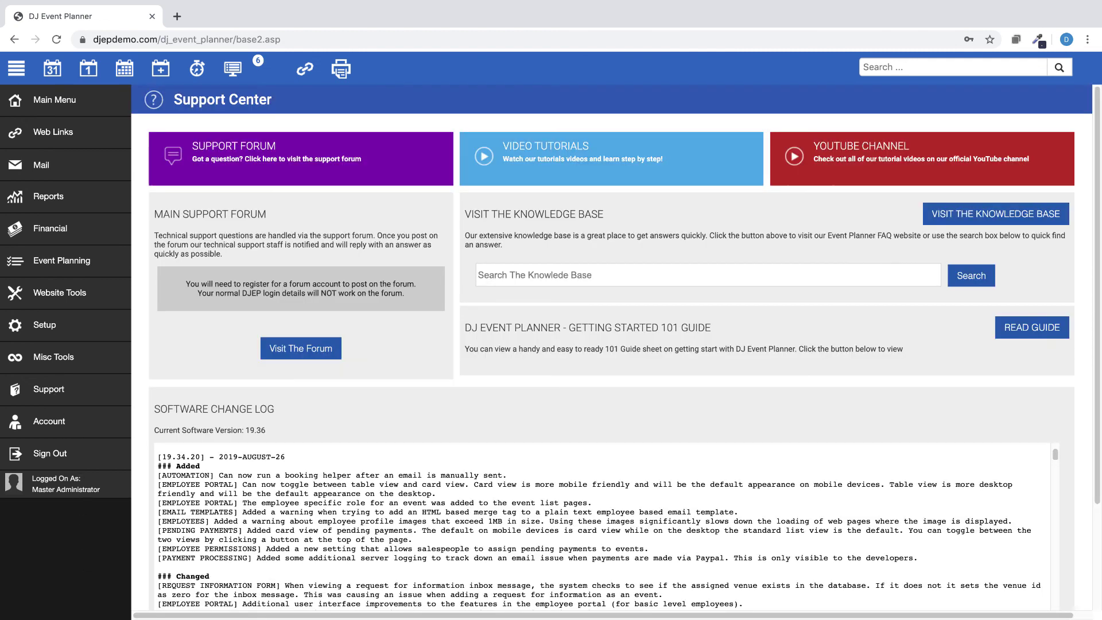